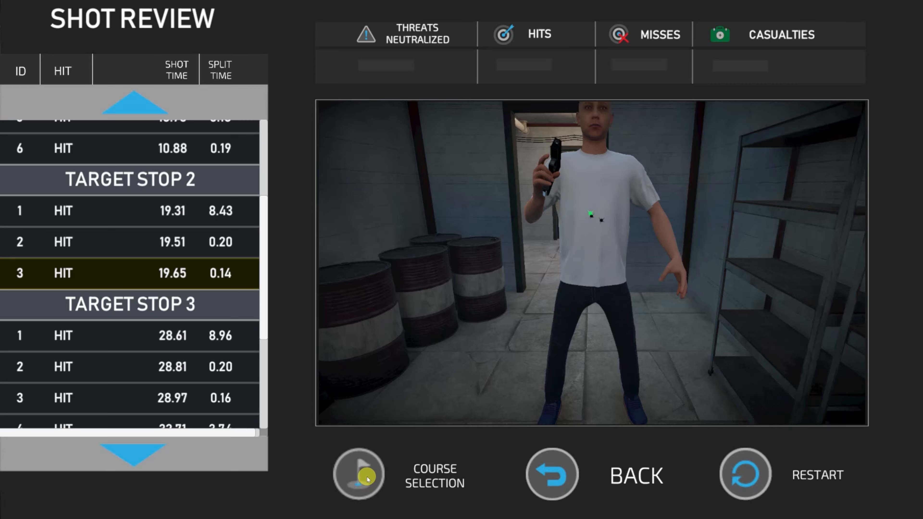
# Leave the shot review and the scenario list, and return to the main menu.
pyautogui.click(564, 481)
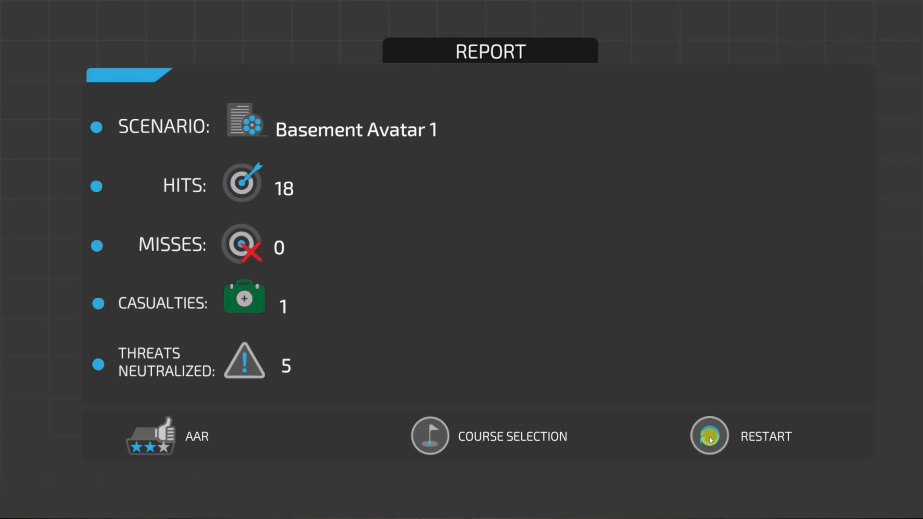
pyautogui.click(431, 438)
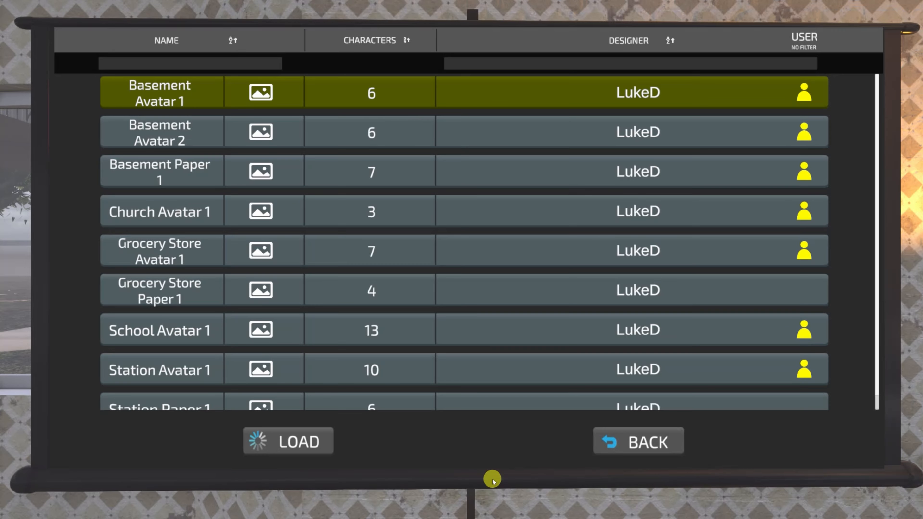
pyautogui.click(647, 446)
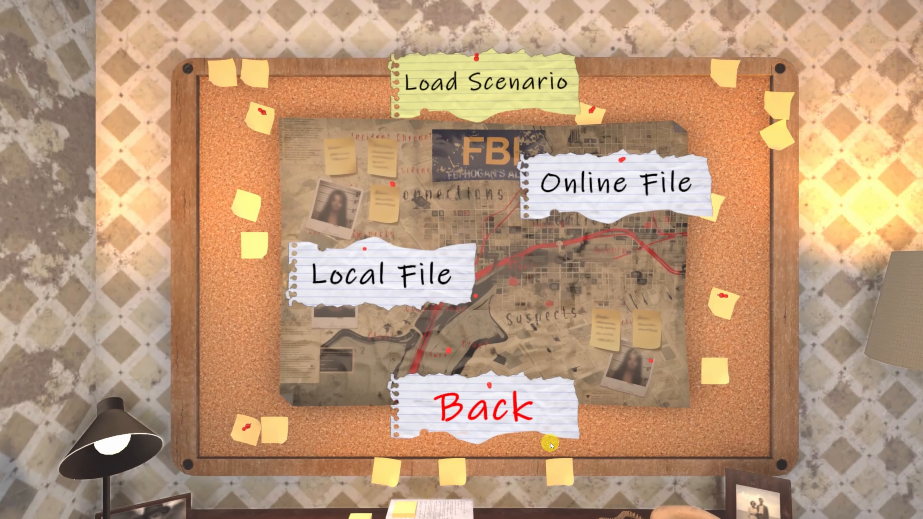
pyautogui.click(517, 425)
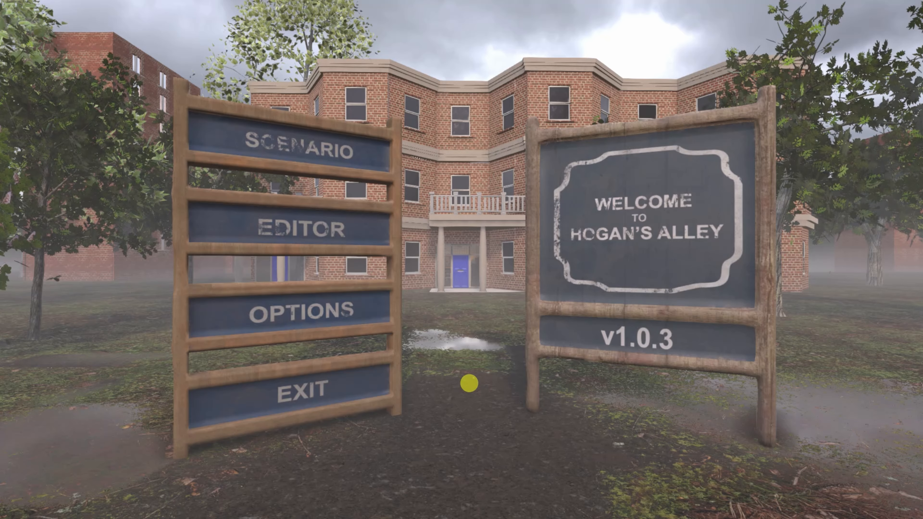
# Create a new editor scene from the Basement template.
pyautogui.click(293, 235)
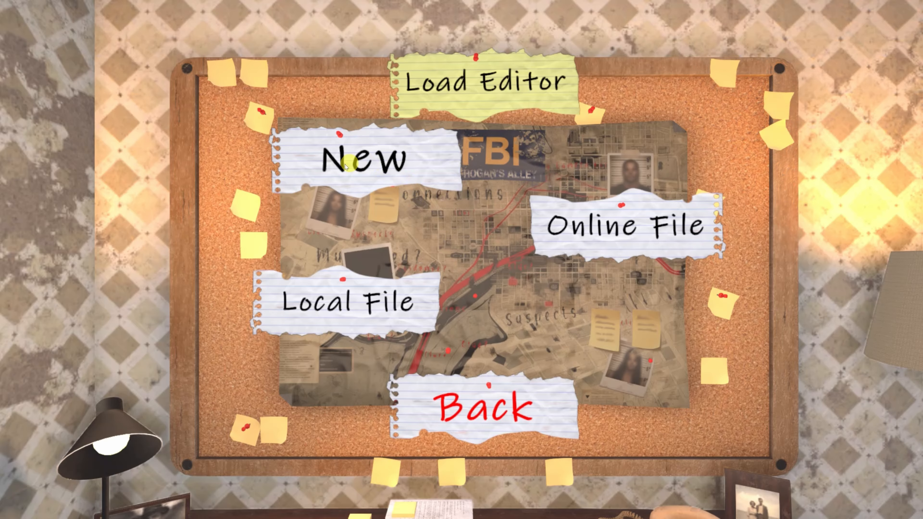
pyautogui.click(362, 176)
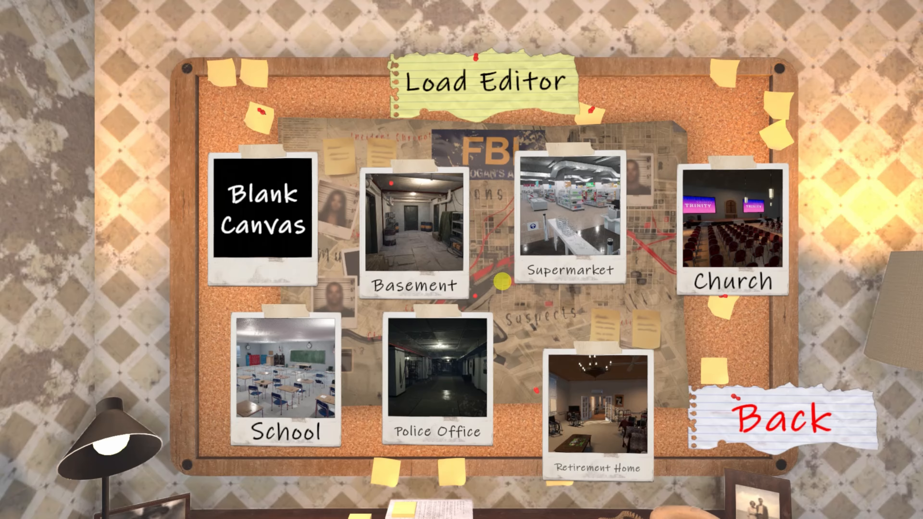
pyautogui.click(414, 233)
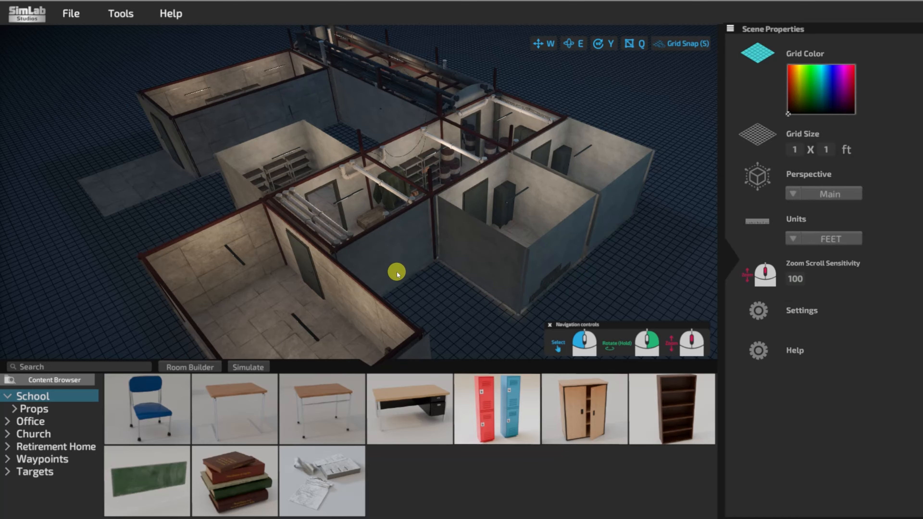
# Examine the basement layout from several angles and distances, including the entrance slab and the shelving room behind it.
pyautogui.moveTo(397, 272)
pyautogui.mouseDown(button='middle')
pyautogui.moveTo(441, 270)
pyautogui.moveTo(374, 273)
pyautogui.moveTo(367, 264)
pyautogui.moveTo(398, 284)
pyautogui.moveTo(468, 293)
pyautogui.moveTo(383, 273)
pyautogui.mouseUp(button='middle')
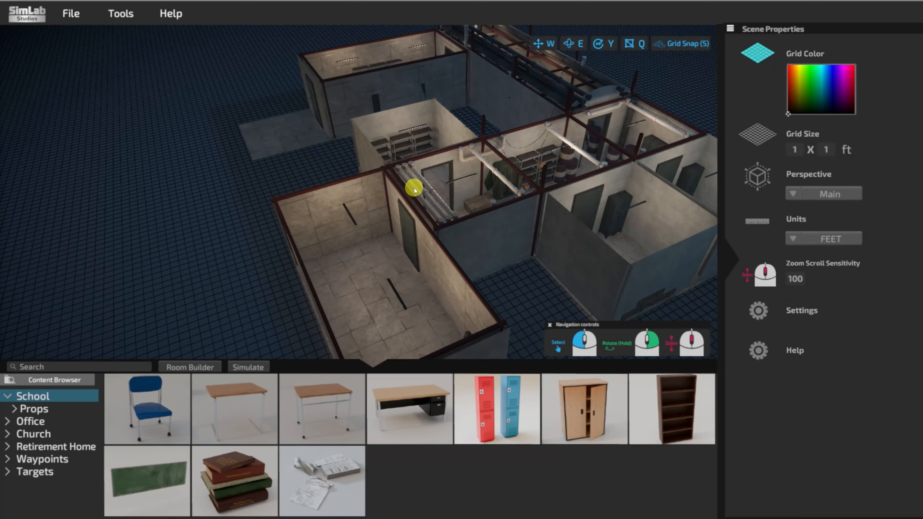
pyautogui.moveTo(414, 188); pyautogui.dragTo(469, 200, button='middle')
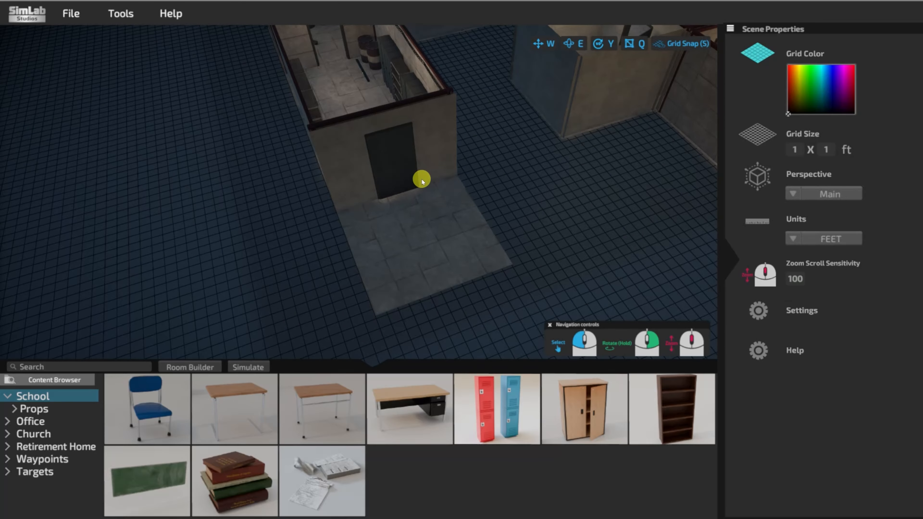
pyautogui.scroll(-5, 420, 181)
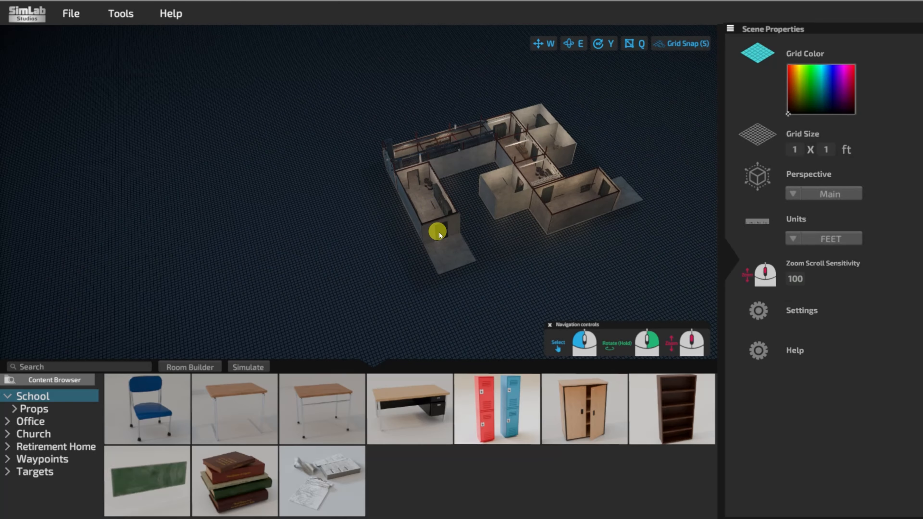
pyautogui.scroll(4, 439, 233)
pyautogui.scroll(2, 428, 196)
pyautogui.scroll(-5, 438, 232)
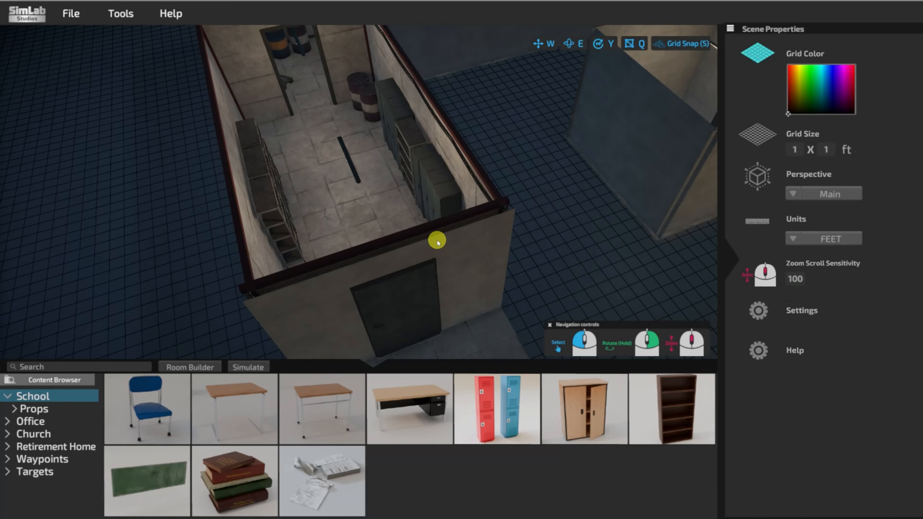
pyautogui.moveTo(509, 177); pyautogui.dragTo(478, 277, button='middle')
pyautogui.moveTo(422, 252); pyautogui.dragTo(438, 259, button='right')
pyautogui.moveTo(368, 262); pyautogui.dragTo(536, 261, button='middle')
pyautogui.scroll(4, 508, 229)
pyautogui.scroll(-6, 533, 259)
pyautogui.moveTo(447, 319); pyautogui.dragTo(400, 146, button='middle')
pyautogui.moveTo(546, 200); pyautogui.dragTo(489, 208, button='right')
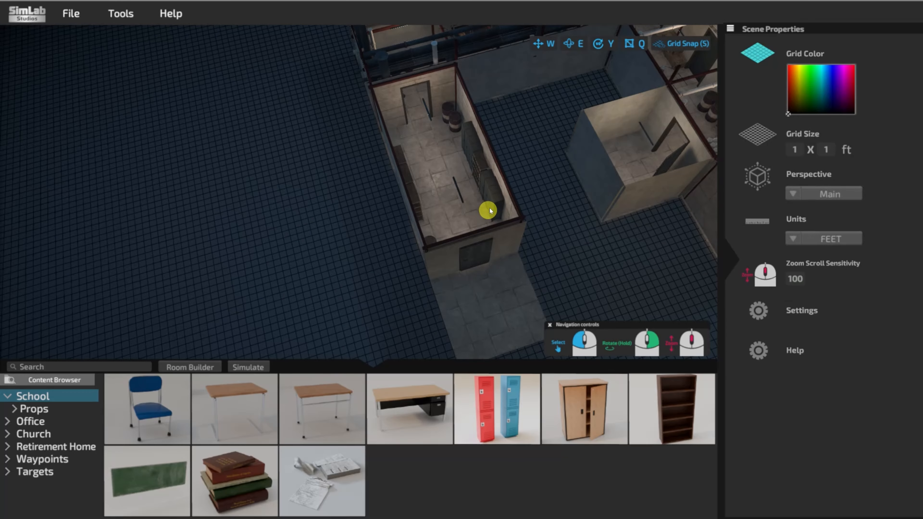
pyautogui.moveTo(573, 212); pyautogui.dragTo(530, 198, button='right')
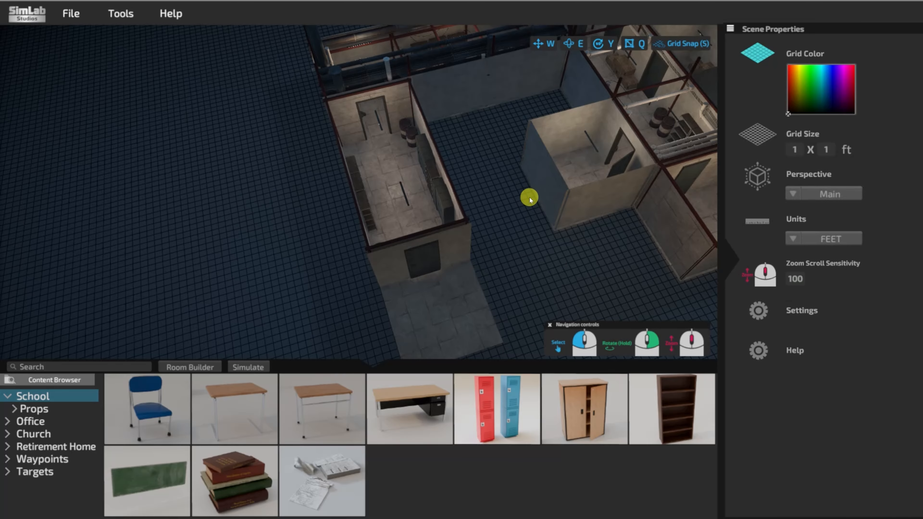
pyautogui.moveTo(514, 233); pyautogui.dragTo(507, 199, button='right')
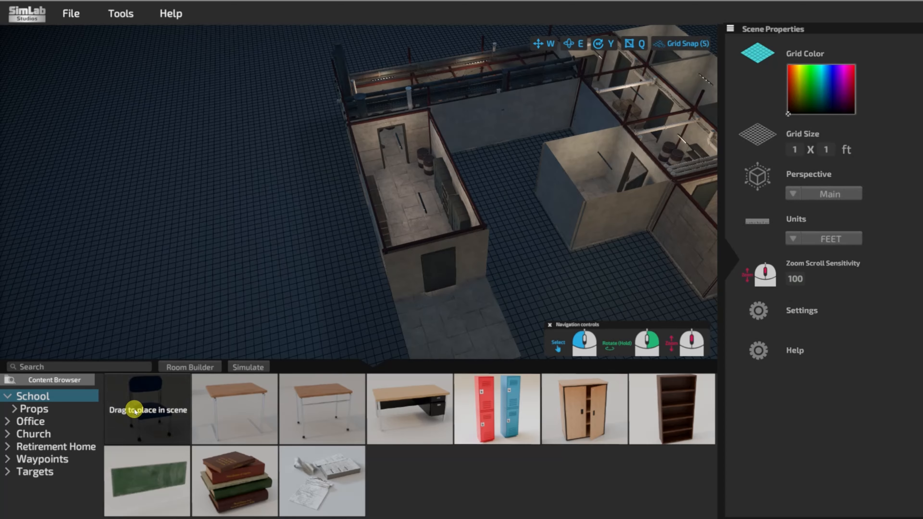
# Place a blue chair from the School chair props on the slab outside the entrance door.
pyautogui.click(16, 410)
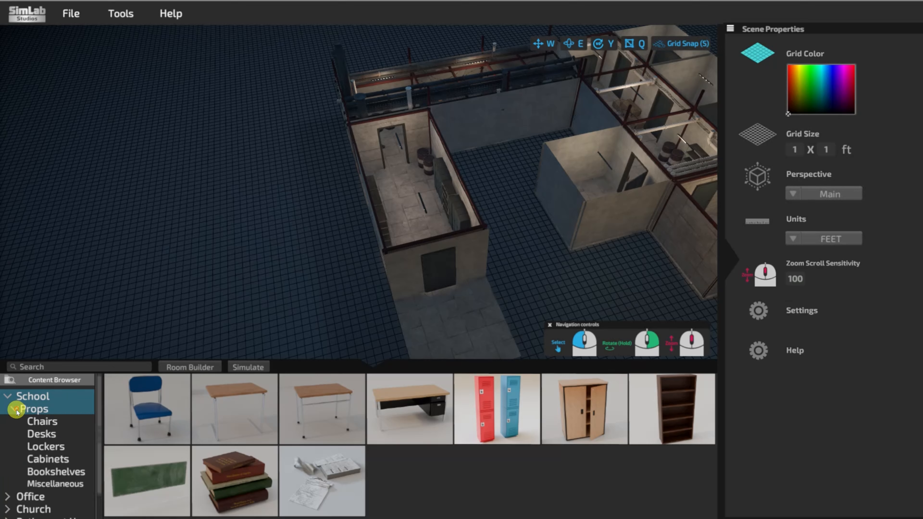
pyautogui.click(44, 421)
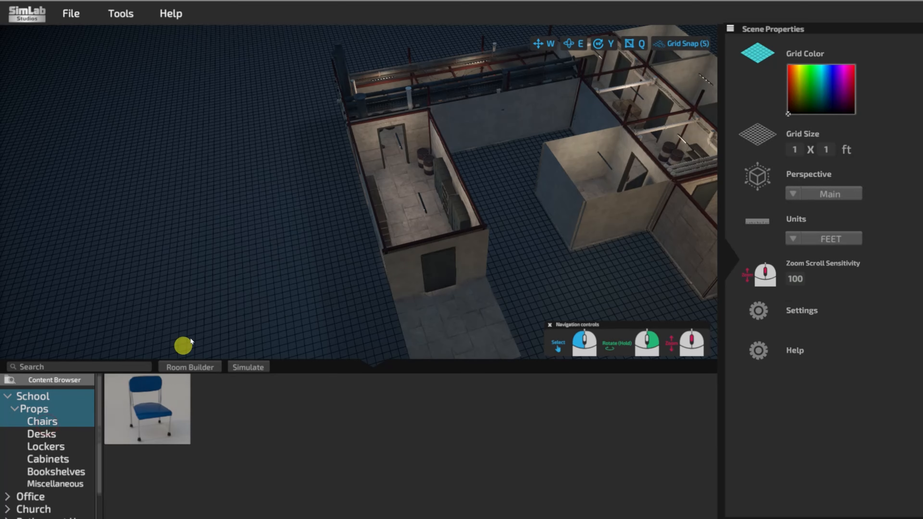
pyautogui.moveTo(123, 402); pyautogui.dragTo(421, 305)
pyautogui.moveTo(471, 292); pyautogui.dragTo(473, 299)
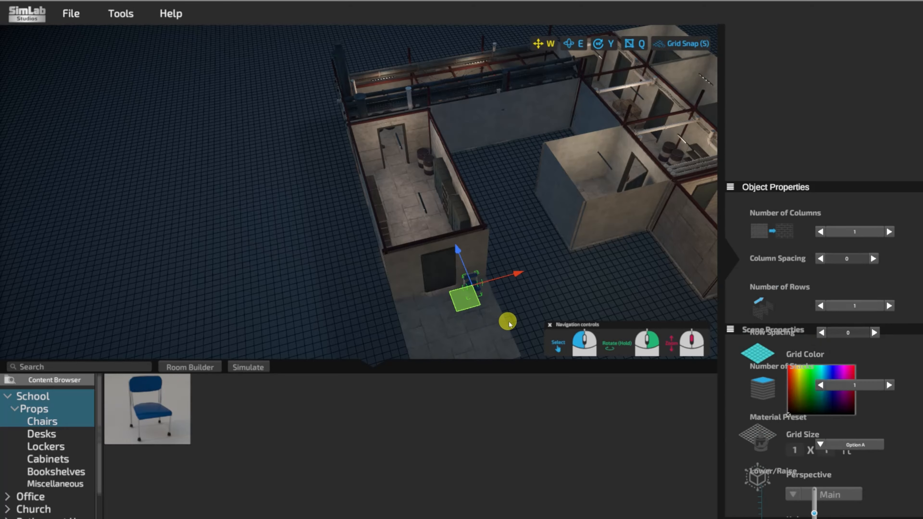
# Move the chair across the slab, a little away from the wall beside the door.
pyautogui.scroll(5, 509, 316)
pyautogui.moveTo(524, 288); pyautogui.dragTo(502, 249, button='middle')
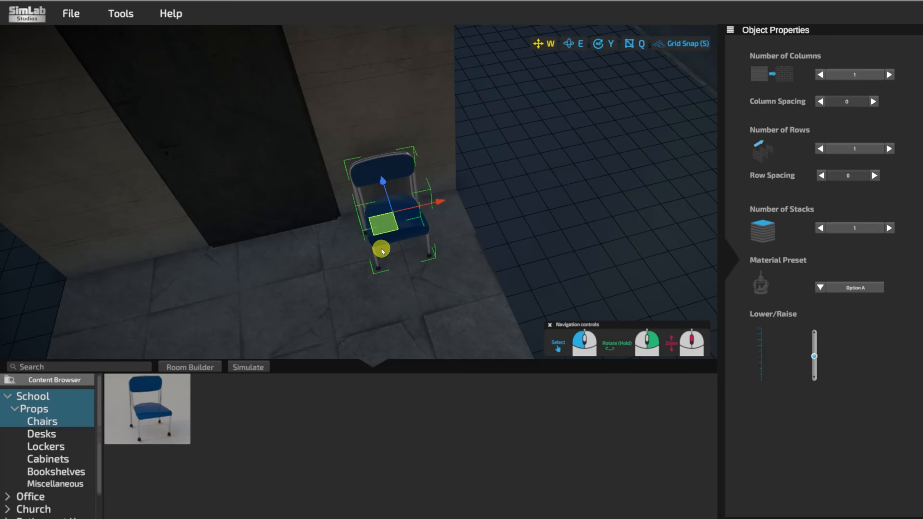
pyautogui.moveTo(386, 223); pyautogui.dragTo(407, 244)
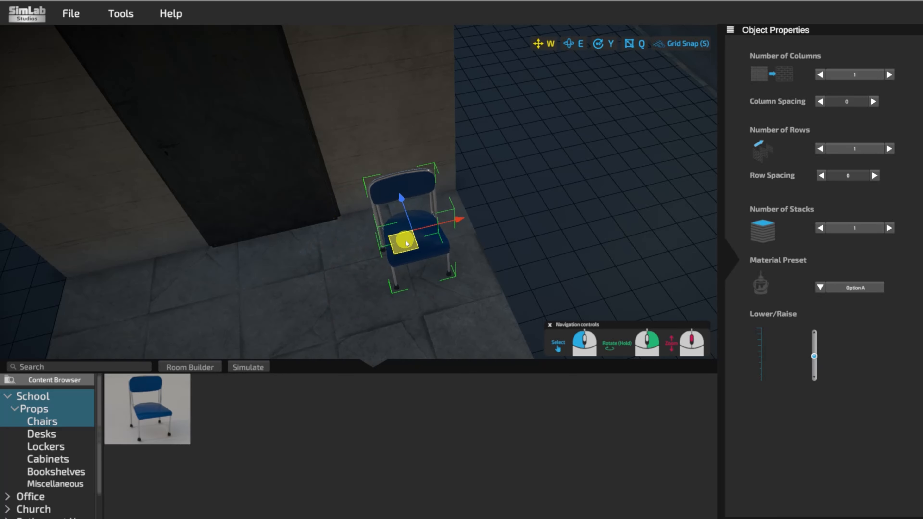
pyautogui.click(326, 268)
pyautogui.click(417, 233)
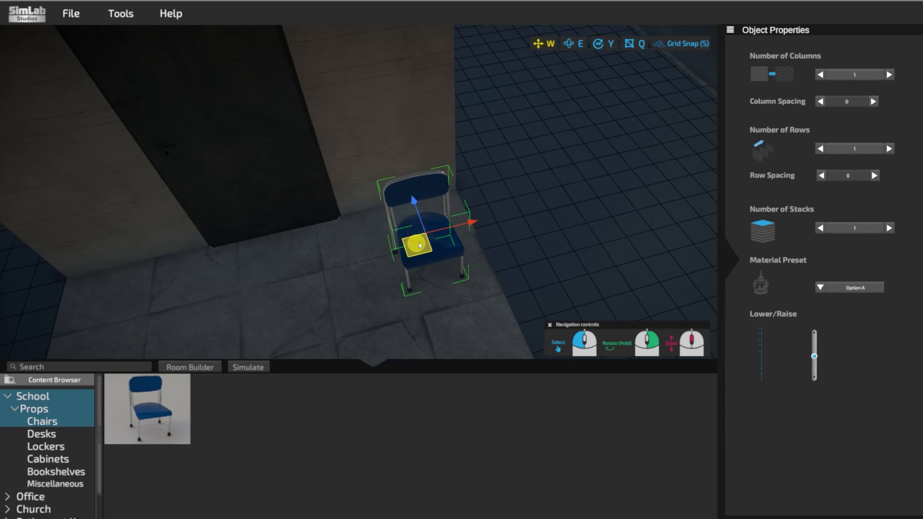
pyautogui.moveTo(414, 243)
pyautogui.mouseDown()
pyautogui.moveTo(390, 255)
pyautogui.moveTo(399, 244)
pyautogui.mouseUp()
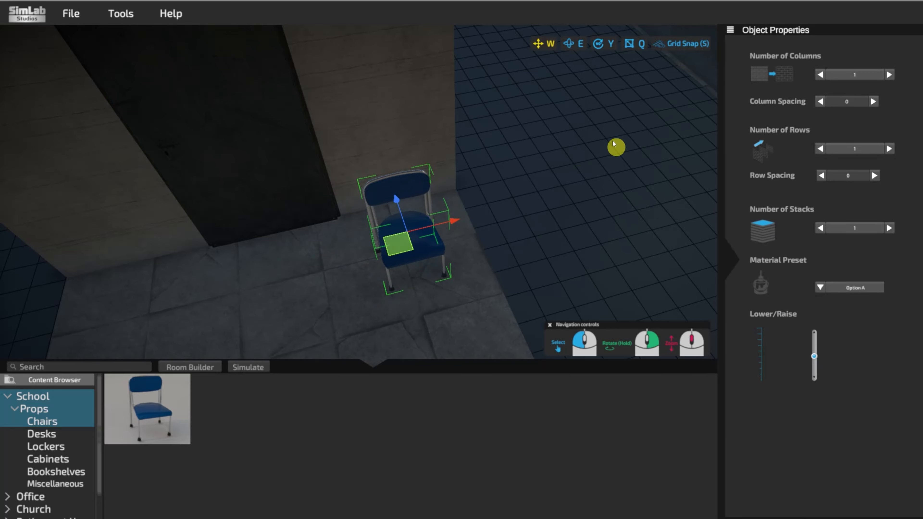
# Rotate the chair about its vertical axis.
pyautogui.click(569, 44)
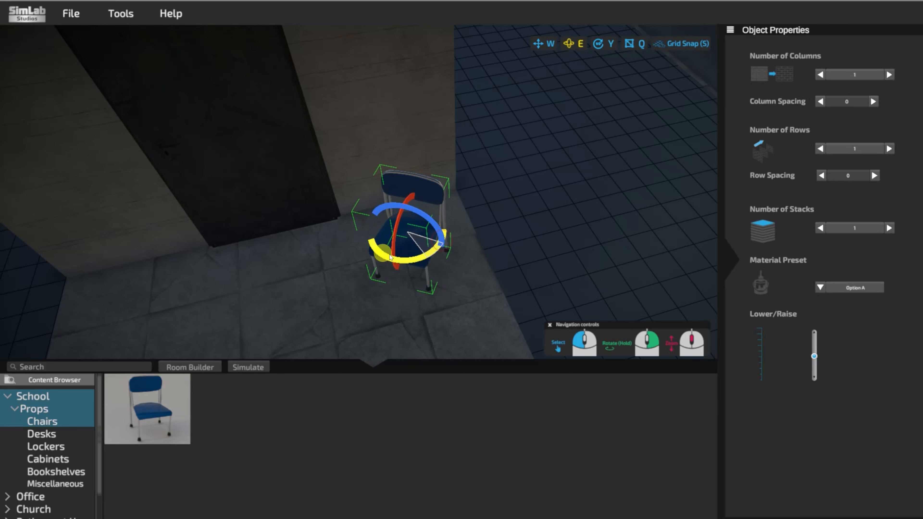
pyautogui.moveTo(272, 271); pyautogui.dragTo(447, 262)
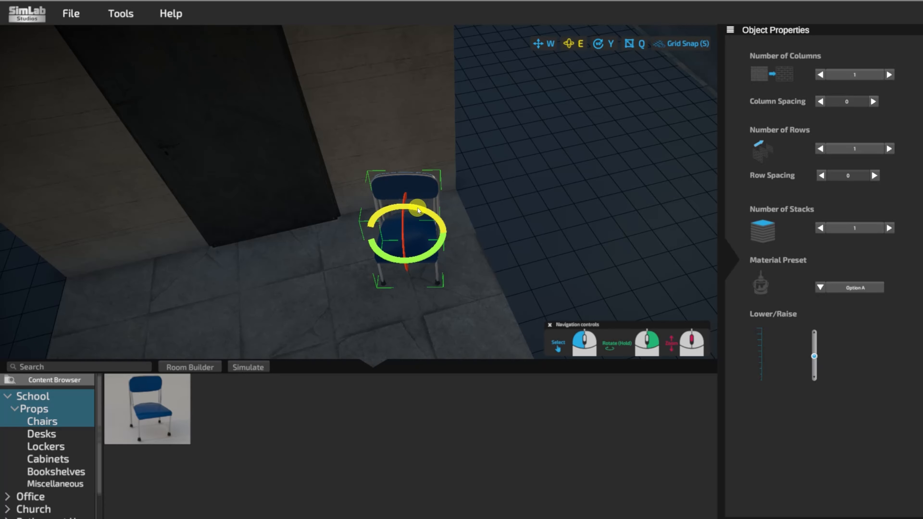
pyautogui.moveTo(417, 211)
pyautogui.mouseDown()
pyautogui.moveTo(394, 206)
pyautogui.moveTo(439, 212)
pyautogui.moveTo(416, 213)
pyautogui.moveTo(425, 216)
pyautogui.mouseUp()
# Delete the chair from the slab outside the entrance door.
pyautogui.moveTo(484, 233); pyautogui.dragTo(513, 230, button='right')
pyautogui.moveTo(282, 195)
pyautogui.mouseDown()
pyautogui.moveTo(279, 217)
pyautogui.moveTo(287, 196)
pyautogui.mouseUp()
pyautogui.press('a')
pyautogui.press('d')
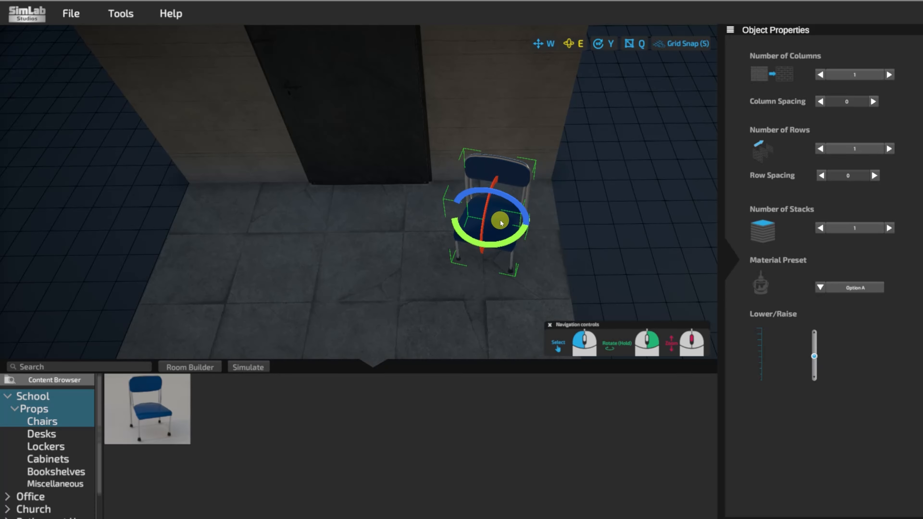
pyautogui.press('Delete')
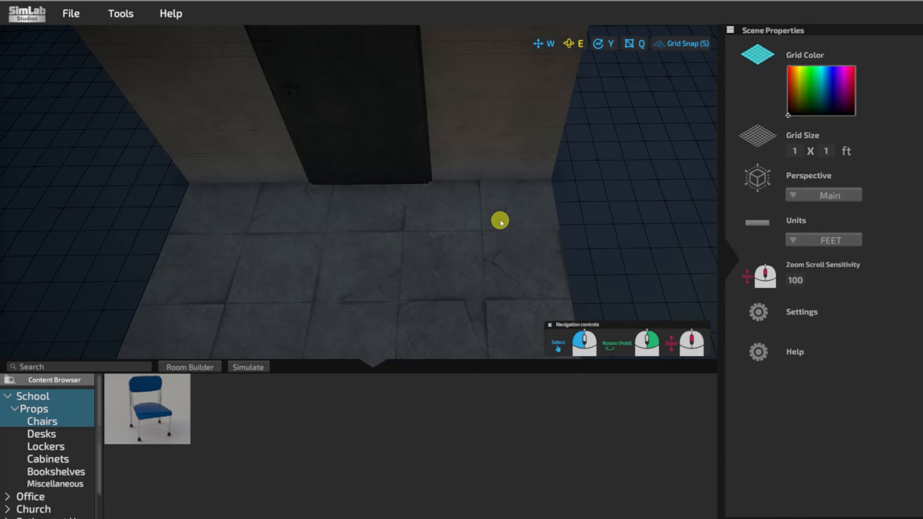
# Place a paper target from the Targets category on the slab in front of the entrance door.
pyautogui.scroll(-2, 68, 441)
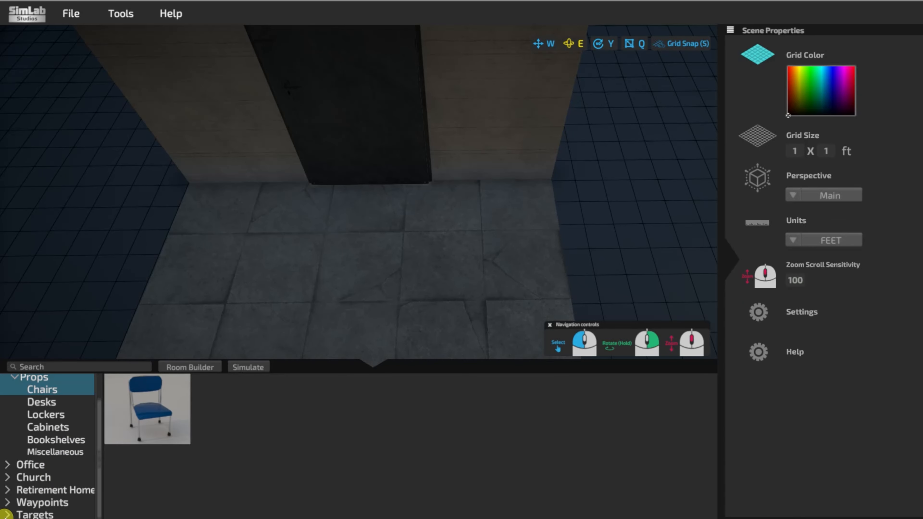
pyautogui.click(19, 378)
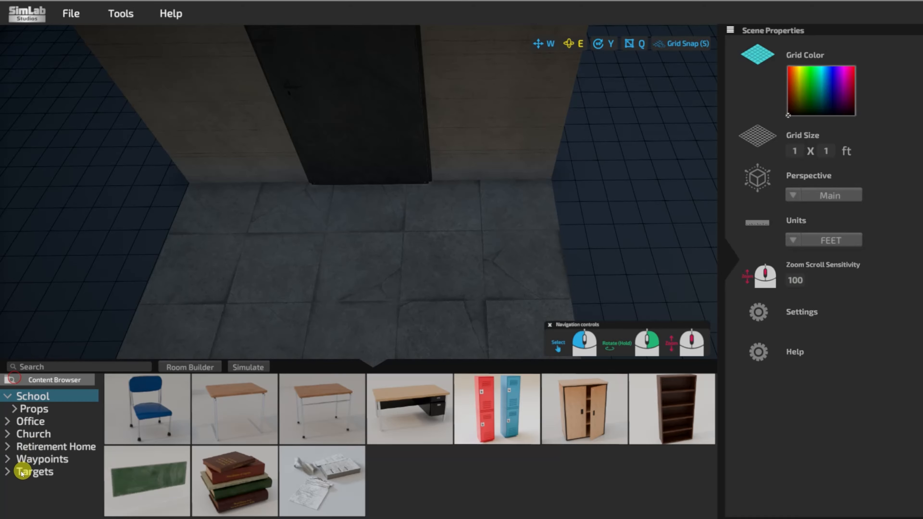
pyautogui.click(9, 472)
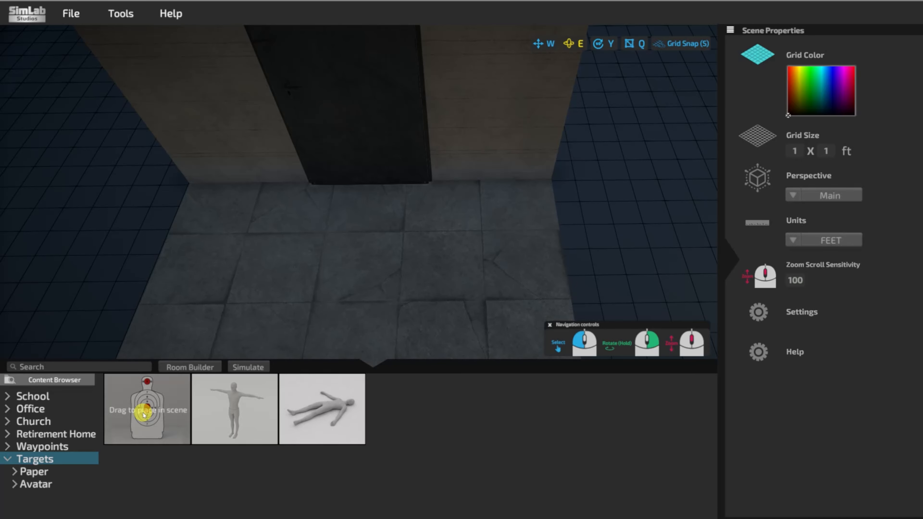
pyautogui.moveTo(146, 407); pyautogui.dragTo(298, 228)
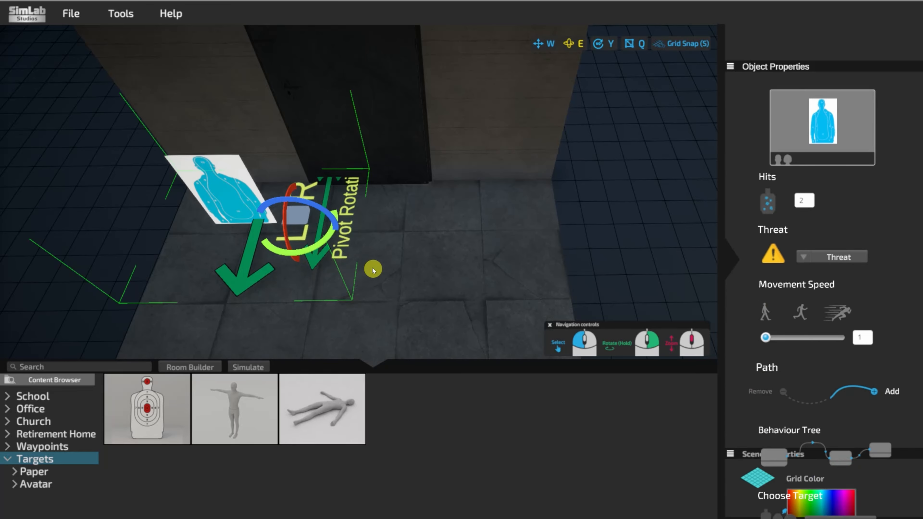
# Change the paper target's image to ManWithGun4.
pyautogui.moveTo(371, 266); pyautogui.dragTo(423, 254, button='middle')
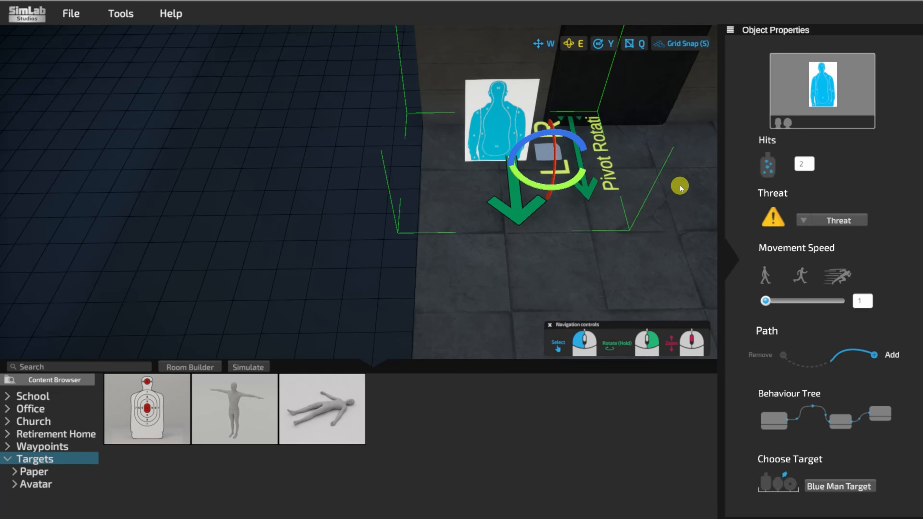
pyautogui.moveTo(680, 182); pyautogui.dragTo(668, 189, button='middle')
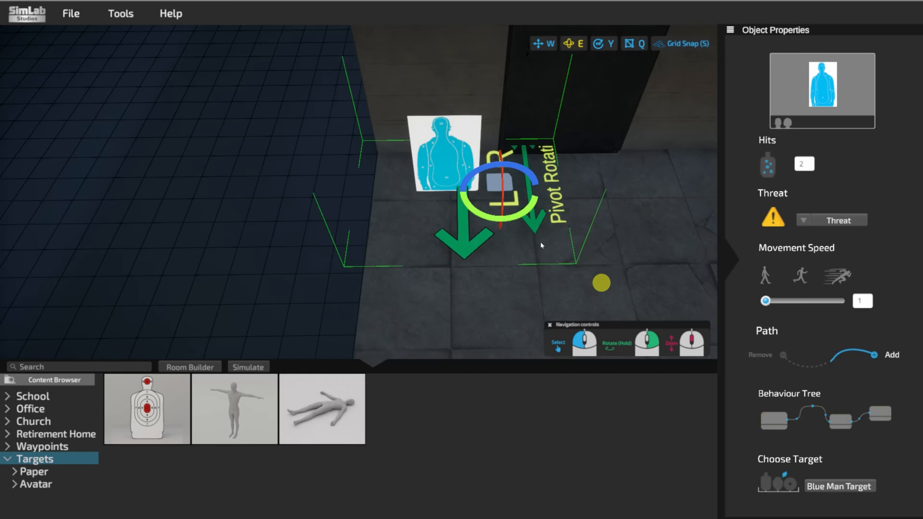
pyautogui.click(827, 488)
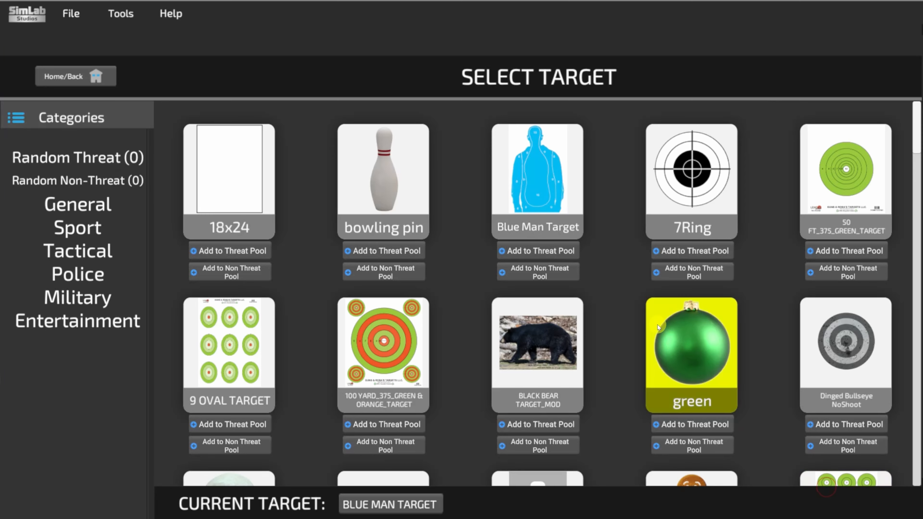
pyautogui.scroll(-3, 637, 319)
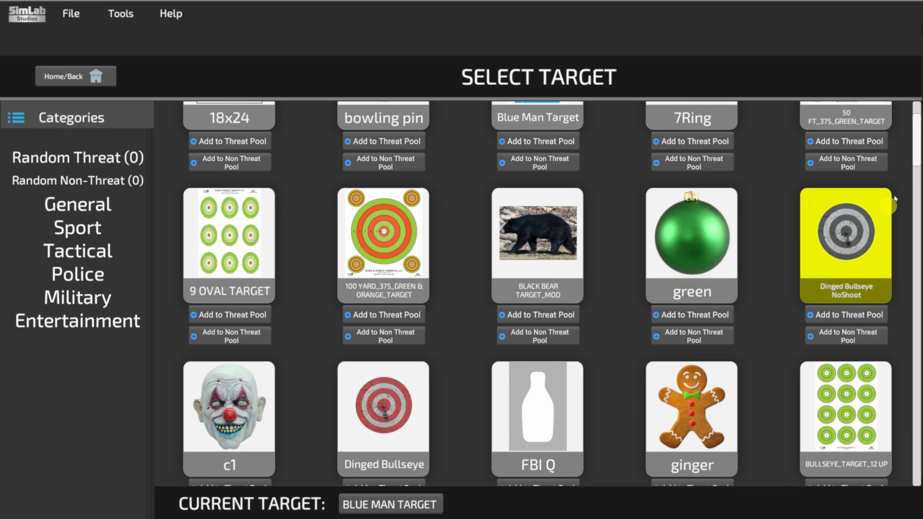
pyautogui.moveTo(916, 149); pyautogui.dragTo(916, 218)
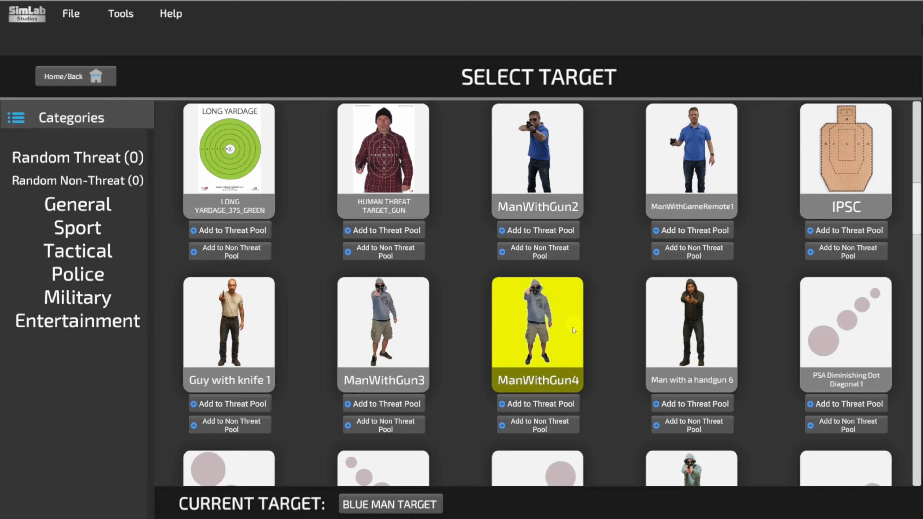
pyautogui.click(538, 333)
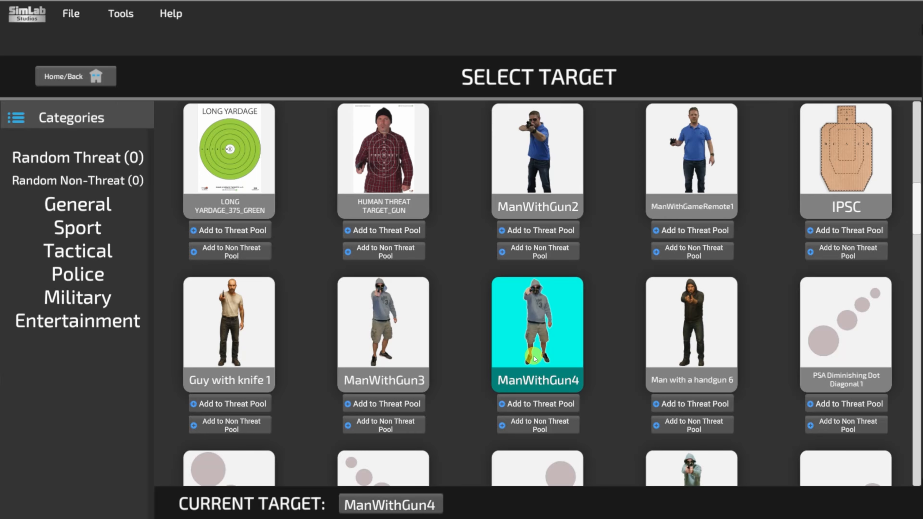
# Add ManWithGun4 to the random threat pool and return to the scene.
pyautogui.click(547, 406)
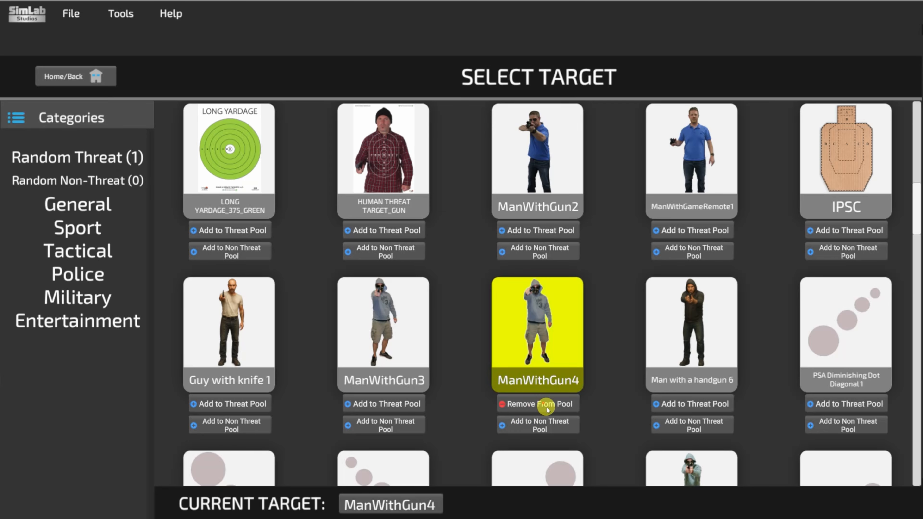
pyautogui.click(80, 78)
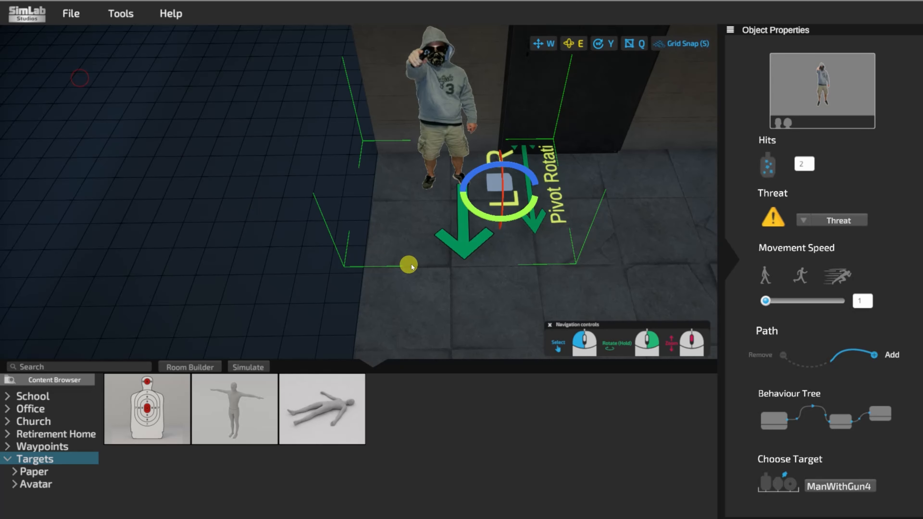
# Place a standing avatar from the Targets category on the slab outside the entrance door and adjust its position.
pyautogui.moveTo(530, 237); pyautogui.dragTo(479, 200, button='right')
pyautogui.scroll(-5, 478, 198)
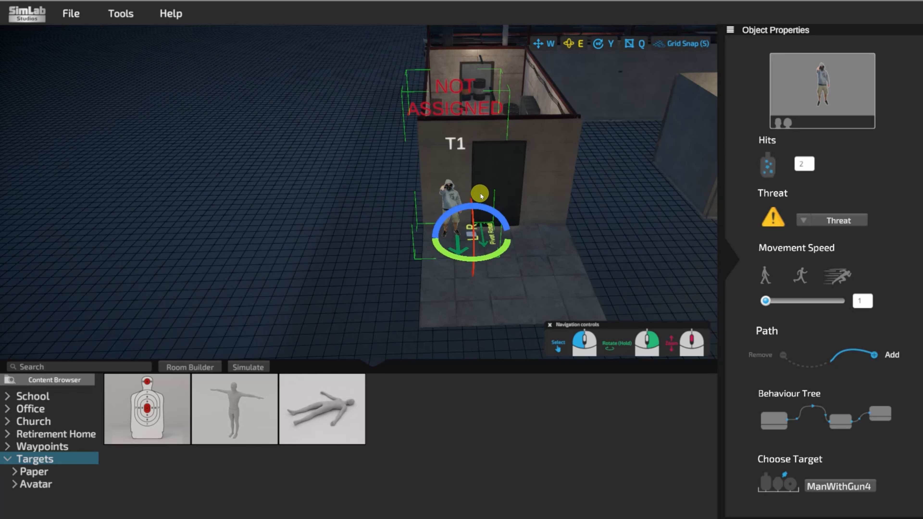
pyautogui.scroll(3, 480, 196)
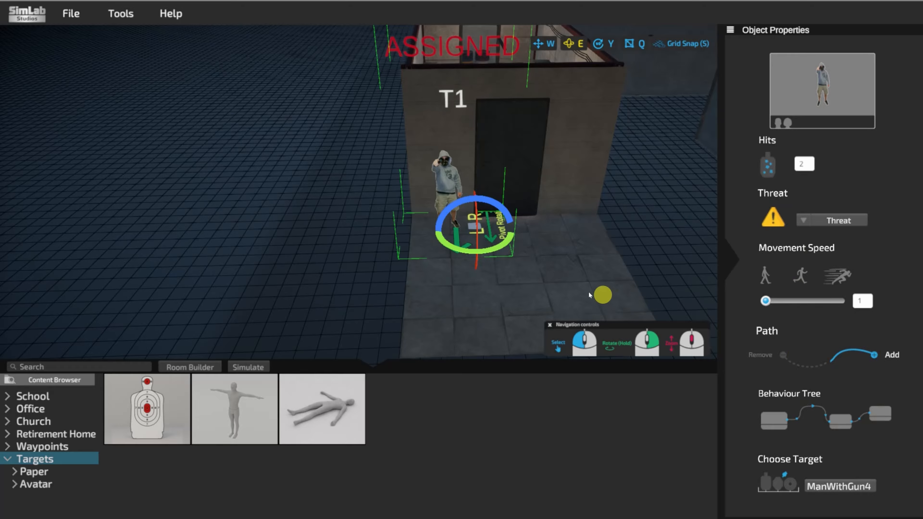
pyautogui.moveTo(226, 411); pyautogui.dragTo(565, 241)
pyautogui.scroll(5, 618, 263)
pyautogui.moveTo(635, 261); pyautogui.dragTo(570, 264, button='right')
pyautogui.scroll(-3, 525, 259)
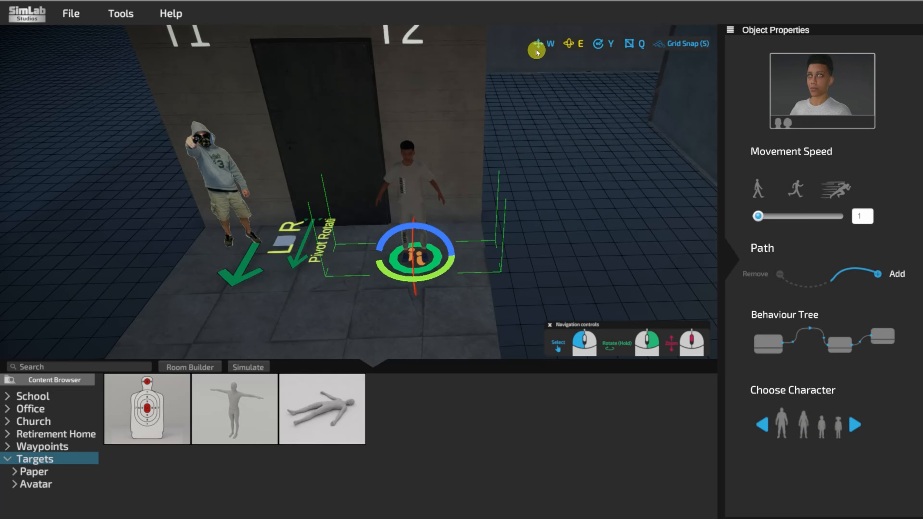
pyautogui.click(540, 42)
pyautogui.moveTo(417, 263)
pyautogui.mouseDown()
pyautogui.moveTo(381, 273)
pyautogui.moveTo(416, 259)
pyautogui.mouseUp()
# Shift the paper target on the entrance slab, turn it in quarter-turn increments through a full circle, and rotate it slightly.
pyautogui.click(233, 210)
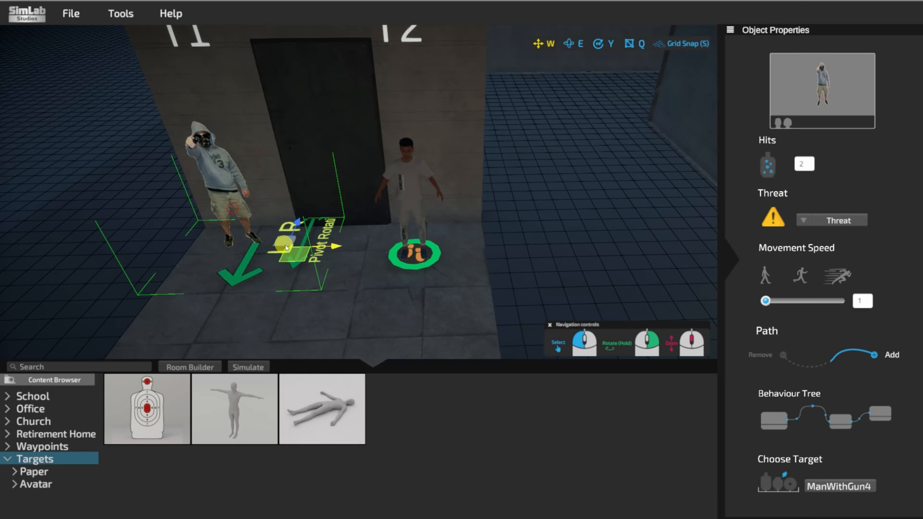
pyautogui.moveTo(286, 245); pyautogui.dragTo(309, 262)
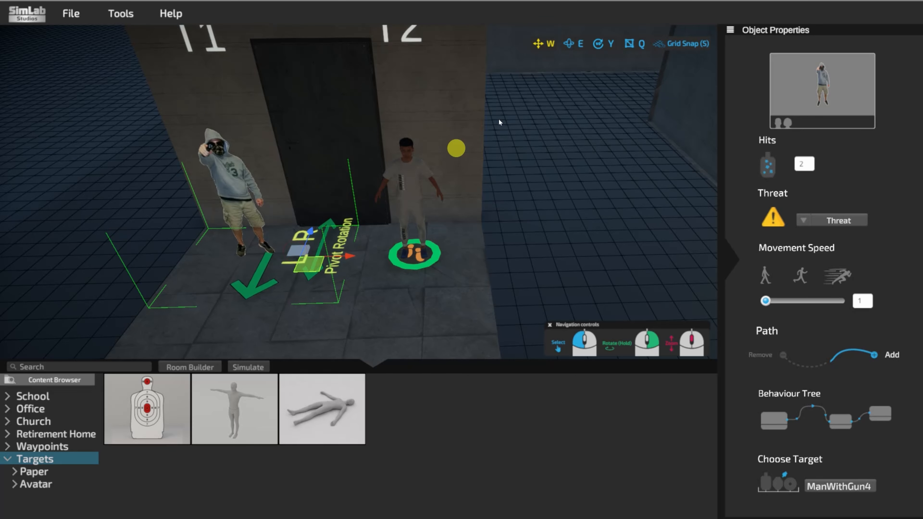
pyautogui.click(601, 46)
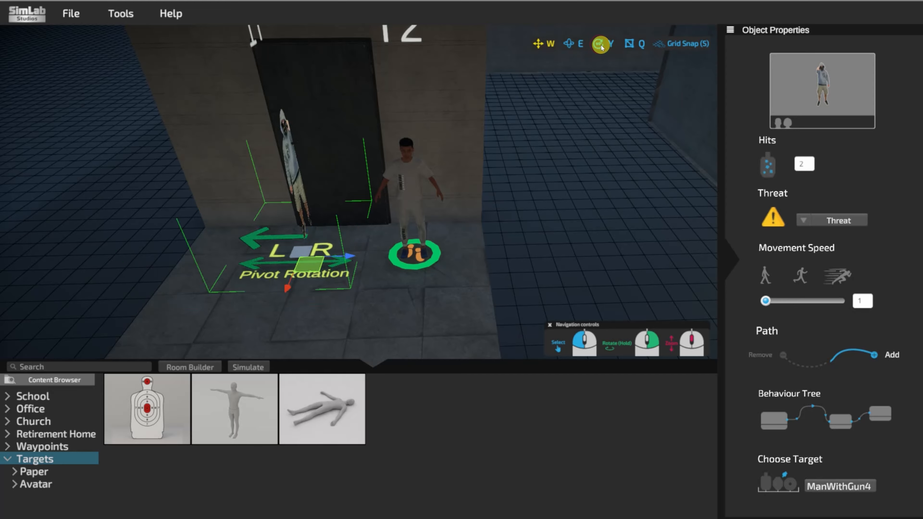
pyautogui.click(601, 45)
pyautogui.click(601, 45)
pyautogui.click(601, 44)
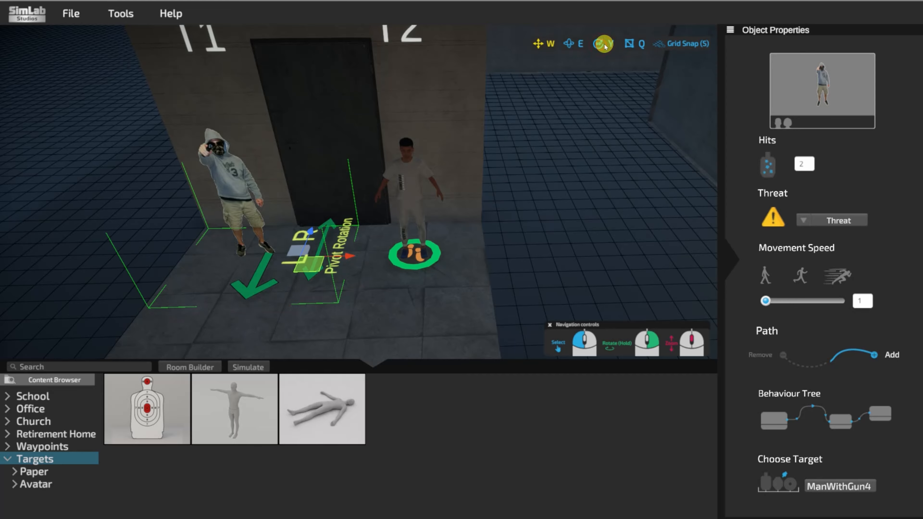
pyautogui.click(569, 44)
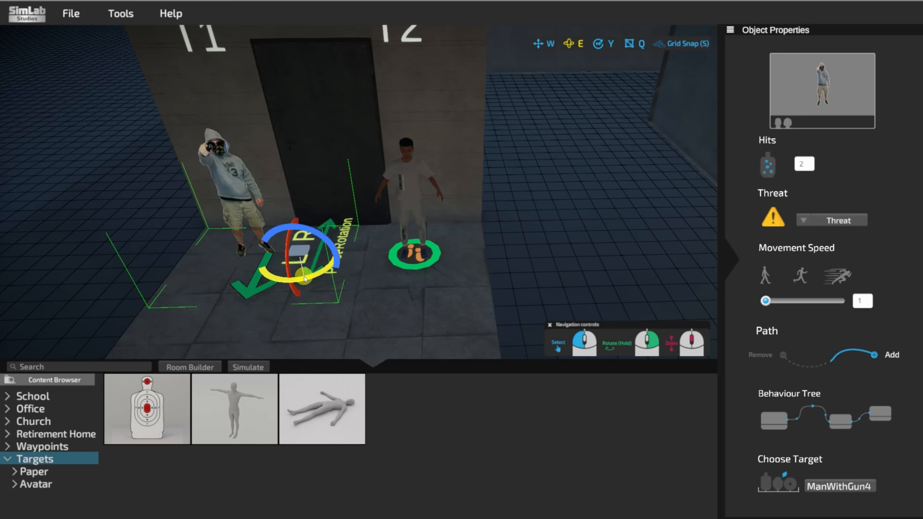
pyautogui.moveTo(304, 277)
pyautogui.mouseDown()
pyautogui.moveTo(336, 271)
pyautogui.moveTo(295, 276)
pyautogui.moveTo(320, 276)
pyautogui.mouseUp()
# Move the standing avatar slightly sideways on the slab beside the entrance door.
pyautogui.click(411, 185)
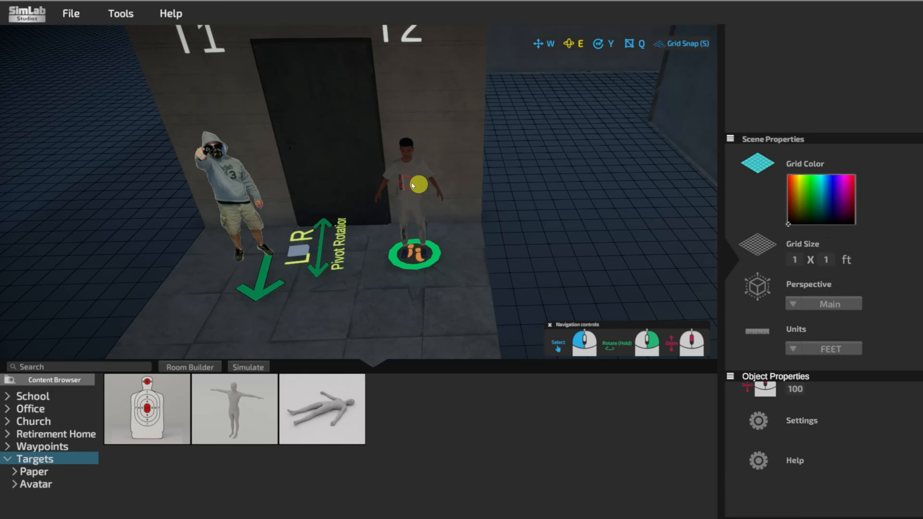
pyautogui.moveTo(435, 195); pyautogui.dragTo(413, 184, button='right')
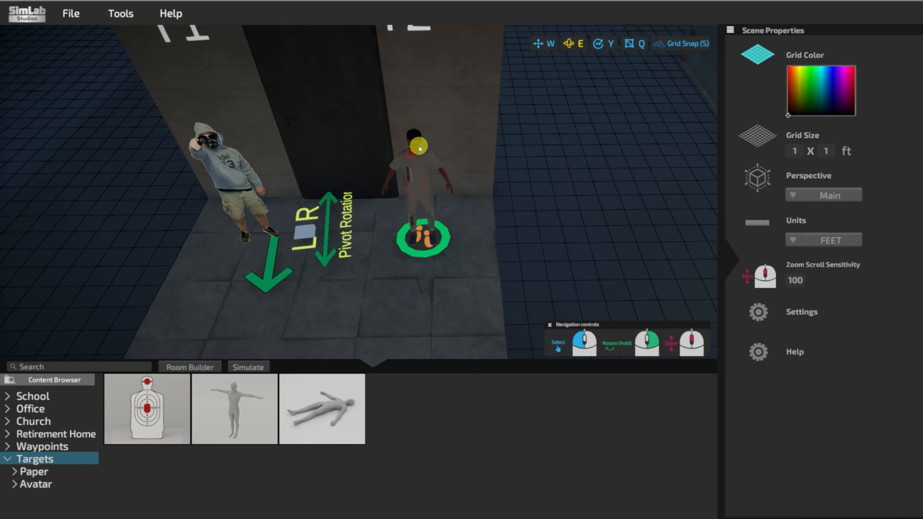
pyautogui.click(433, 188)
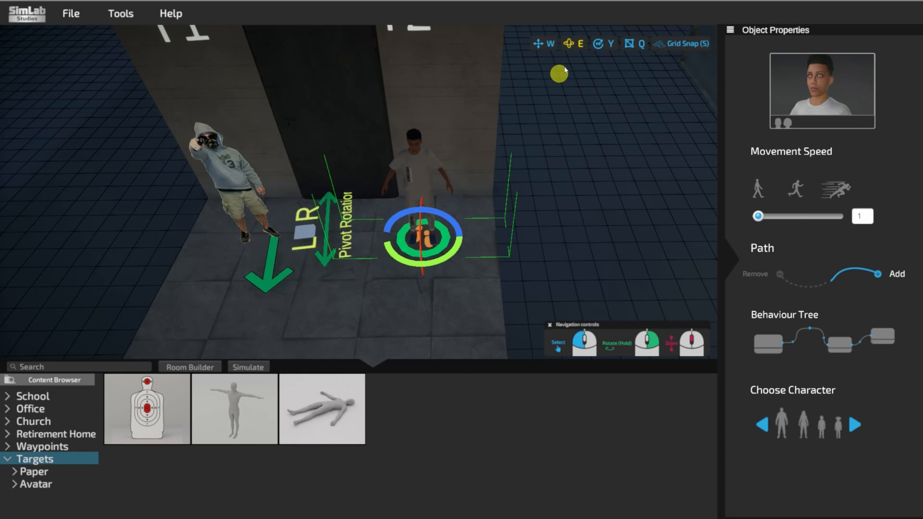
pyautogui.click(544, 43)
pyautogui.moveTo(436, 247)
pyautogui.mouseDown()
pyautogui.moveTo(456, 219)
pyautogui.moveTo(435, 259)
pyautogui.moveTo(408, 257)
pyautogui.moveTo(440, 254)
pyautogui.mouseUp()
pyautogui.click(575, 44)
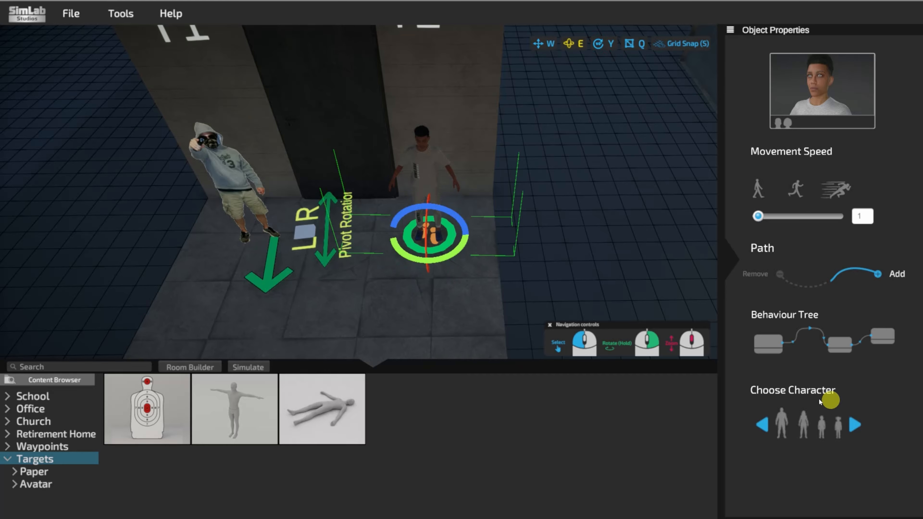
# Change the standing avatar's character to the dark-haired woman in the bright blue T-shirt.
pyautogui.click(809, 428)
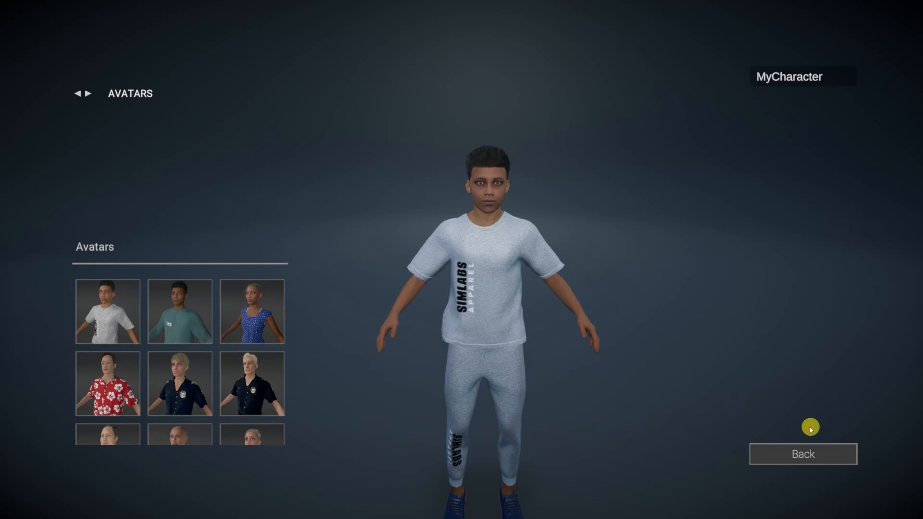
pyautogui.scroll(-3, 224, 363)
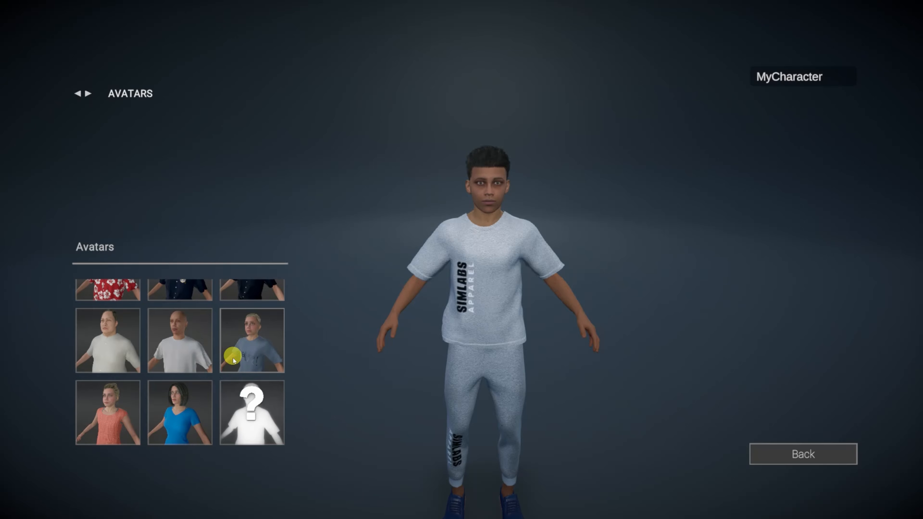
pyautogui.click(182, 422)
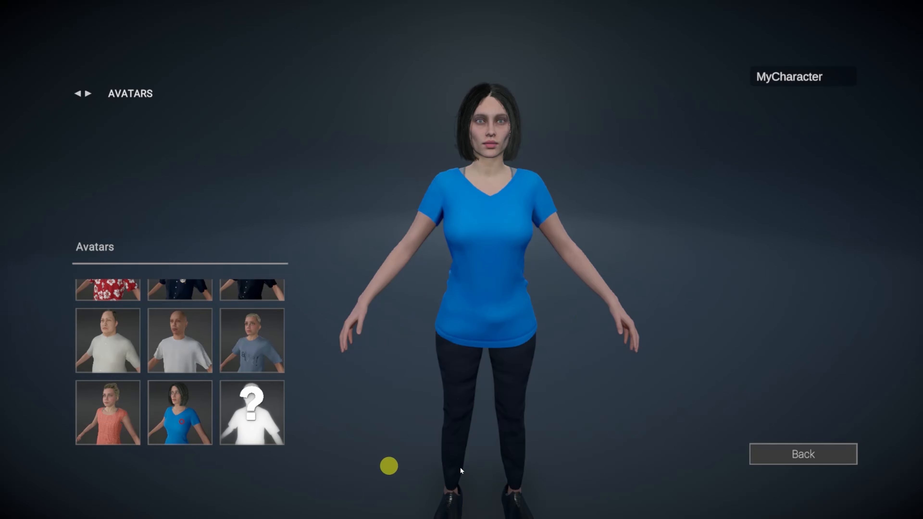
pyautogui.click(764, 458)
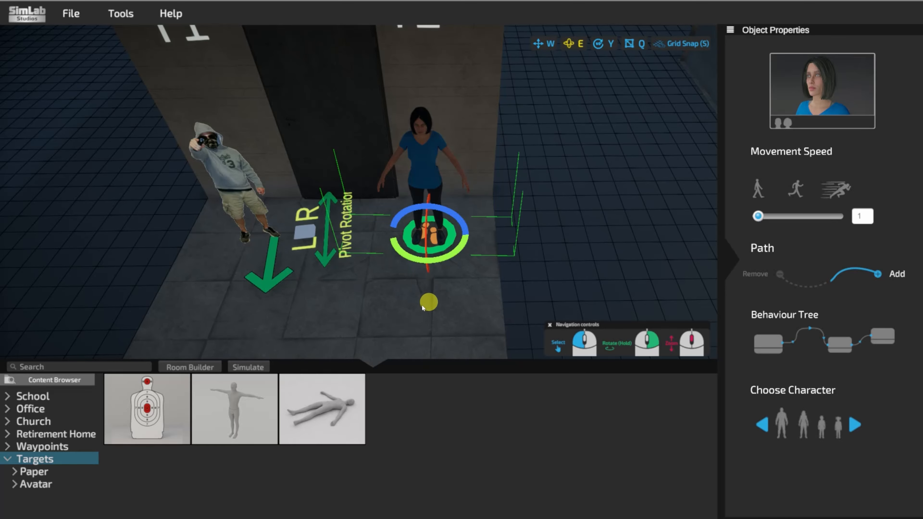
# Place a lying avatar from the Targets category on the slab in front of the paper target and the standing avatar.
pyautogui.scroll(-5, 360, 307)
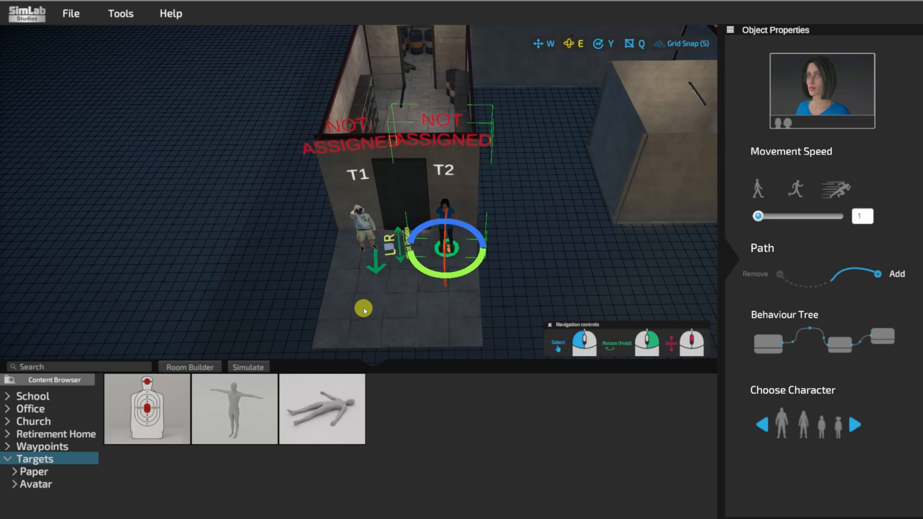
pyautogui.scroll(3, 364, 308)
pyautogui.moveTo(320, 407); pyautogui.dragTo(335, 360)
pyautogui.click(353, 298)
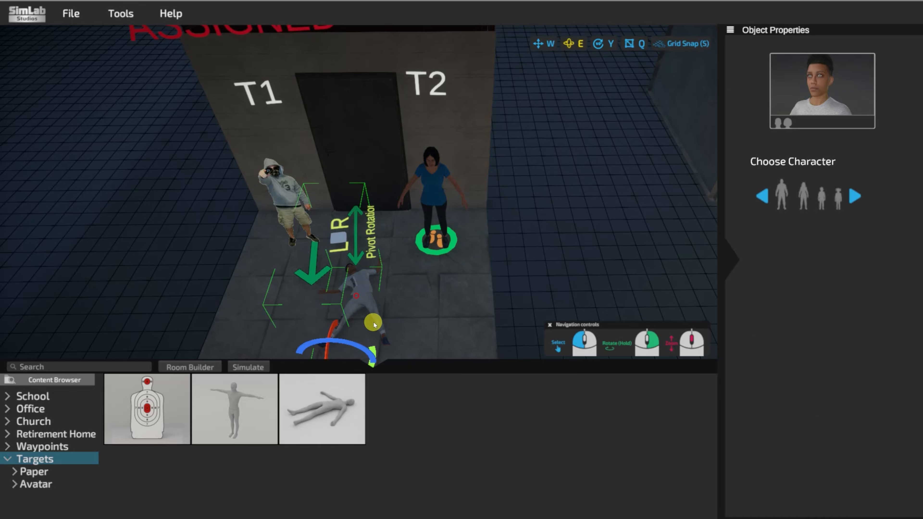
# Change the lying avatar's character to the short-haired blonde one in the grey-blue T-shirt.
pyautogui.click(804, 202)
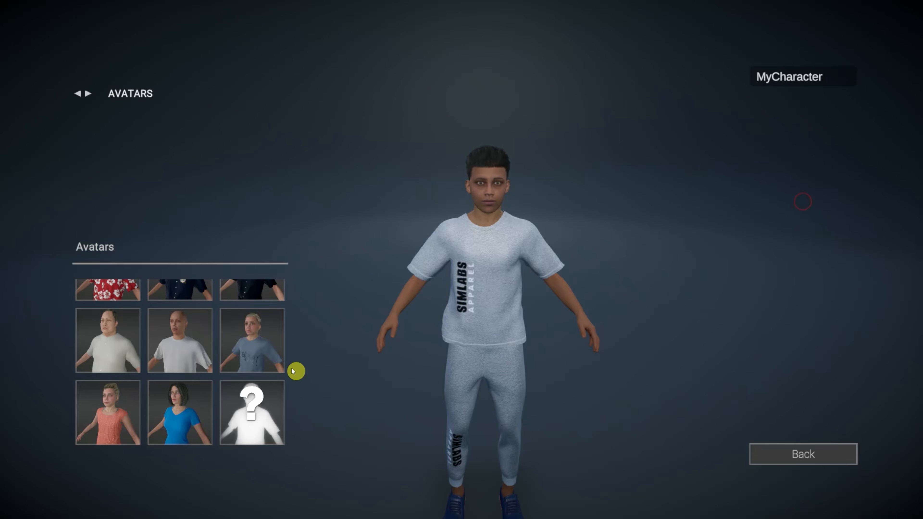
pyautogui.click(265, 343)
pyautogui.click(775, 457)
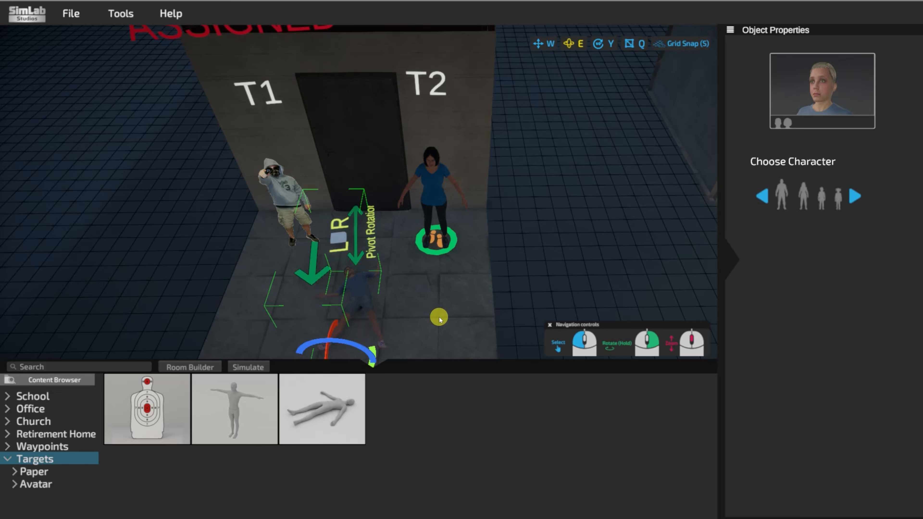
# Delete the lying avatar, the standing avatar and the paper target from the entrance slab.
pyautogui.press('Delete')
pyautogui.click(436, 203)
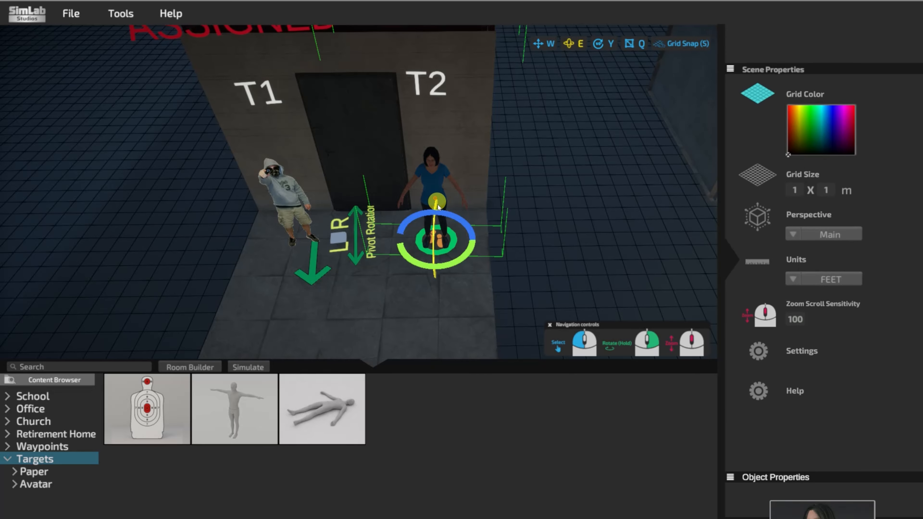
pyautogui.press('Delete')
pyautogui.click(291, 198)
pyautogui.press('Delete')
# Place a standing avatar in the inner doorway at the far end of the entrance room.
pyautogui.scroll(-5, 376, 240)
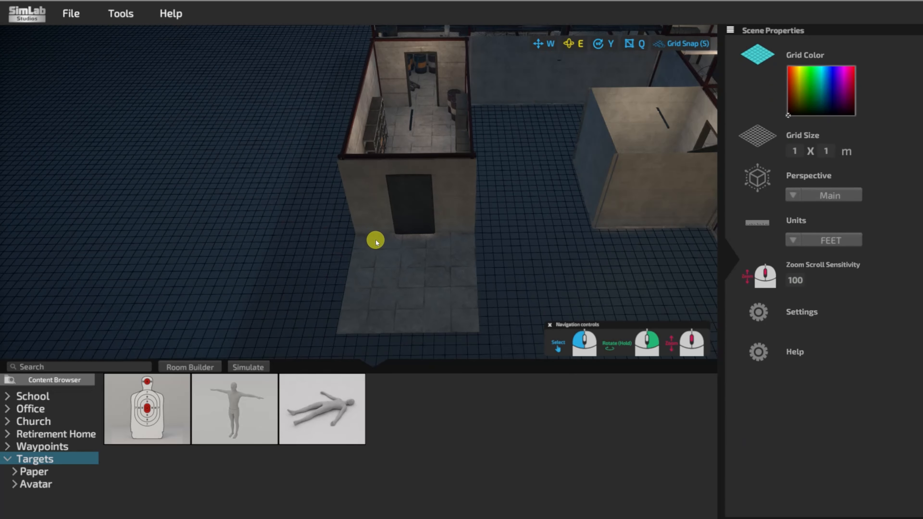
pyautogui.moveTo(402, 215); pyautogui.dragTo(430, 247, button='right')
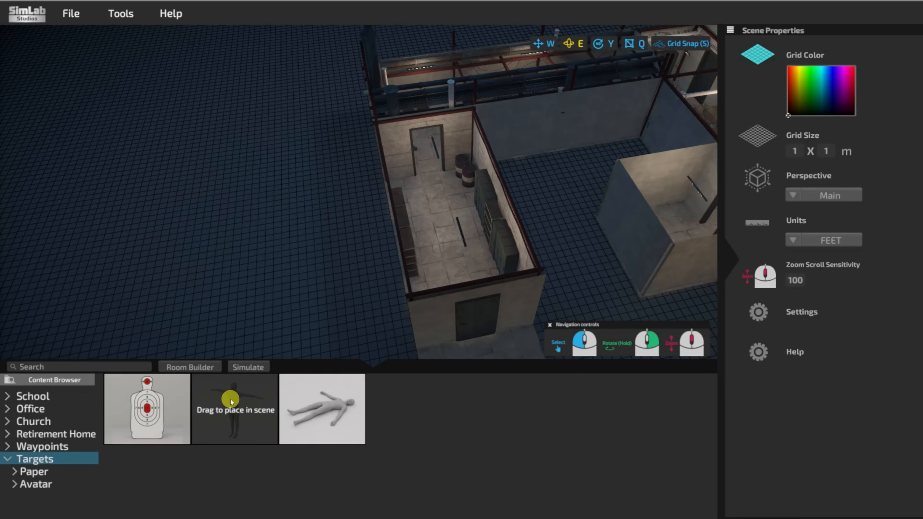
pyautogui.moveTo(238, 424); pyautogui.dragTo(433, 193)
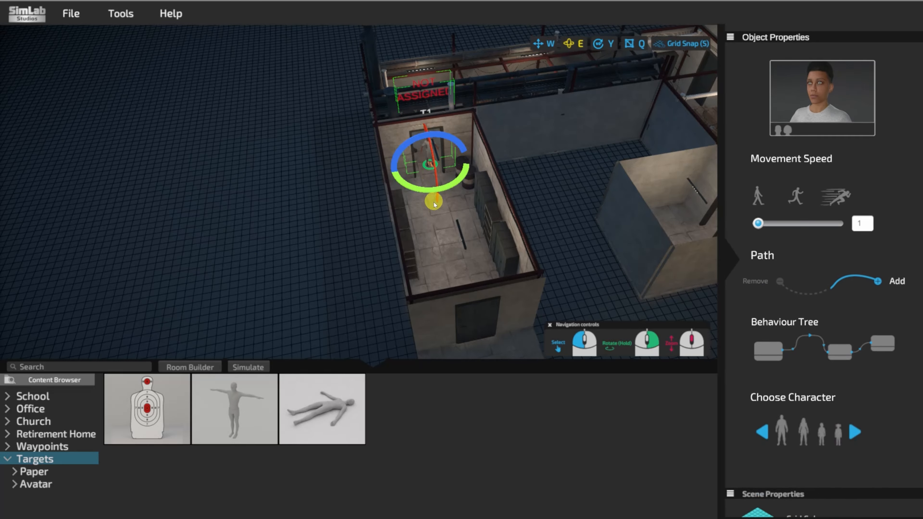
# Move the avatar through the inner doorway and behind the adjoining wall, next to the pallets and barrel.
pyautogui.moveTo(433, 202); pyautogui.dragTo(445, 255, button='right')
pyautogui.scroll(5, 452, 232)
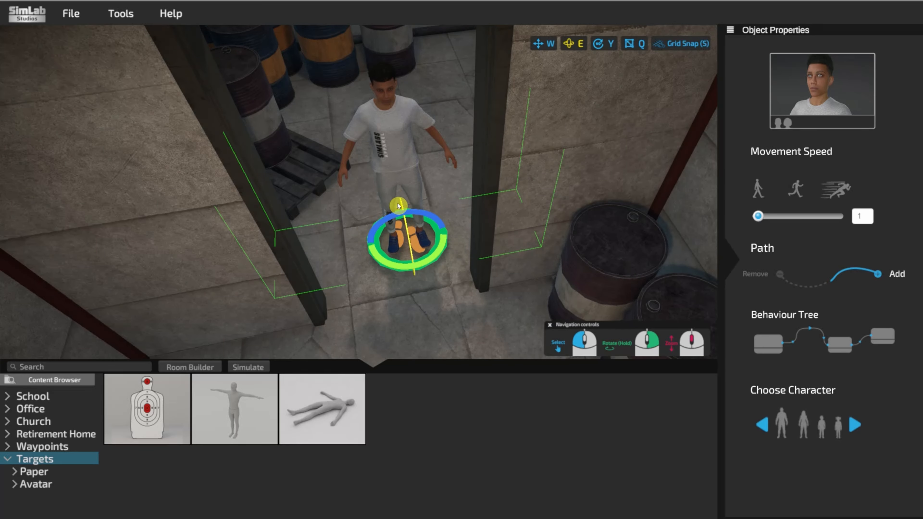
pyautogui.click(539, 45)
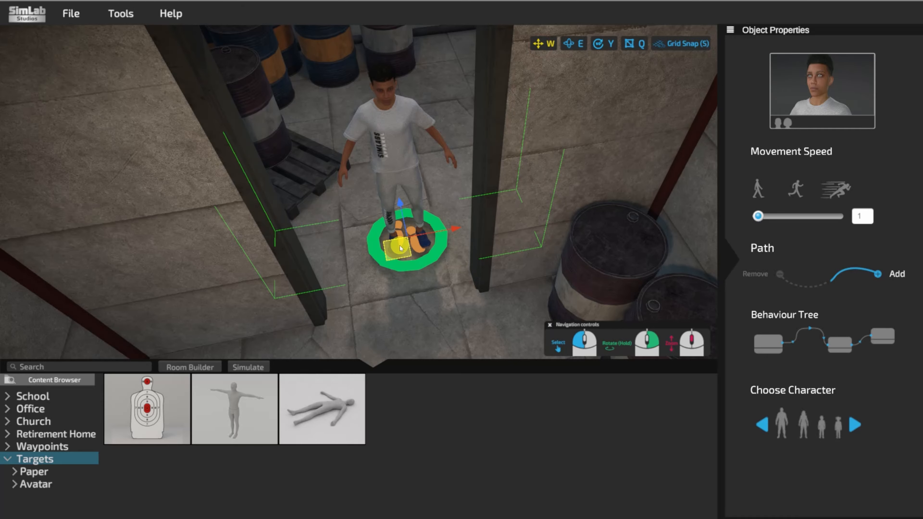
pyautogui.moveTo(401, 249); pyautogui.dragTo(234, 277)
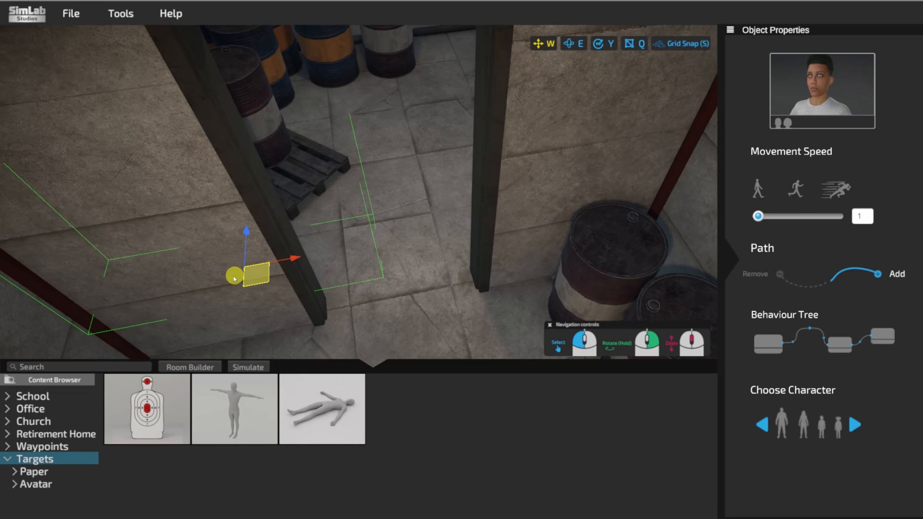
pyautogui.moveTo(406, 220); pyautogui.dragTo(388, 273, button='middle')
pyautogui.moveTo(451, 289); pyautogui.dragTo(501, 250, button='right')
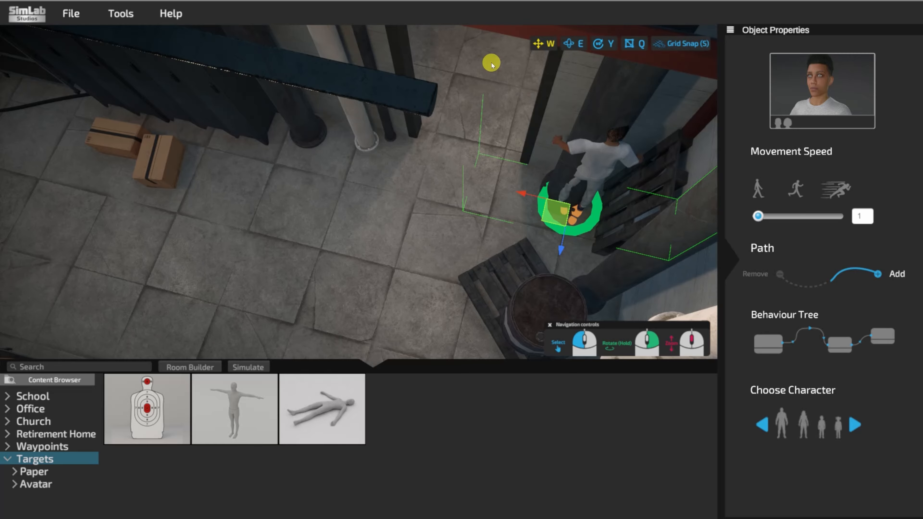
pyautogui.moveTo(555, 216); pyautogui.dragTo(546, 245)
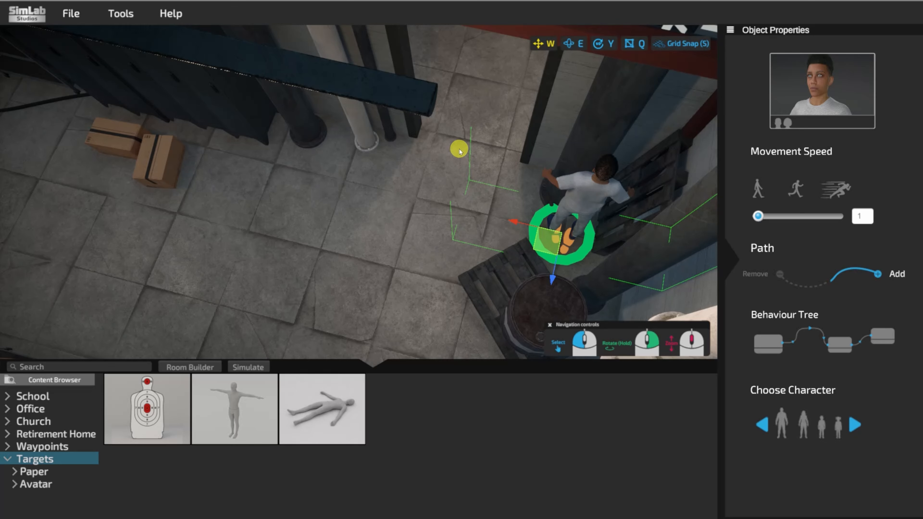
# Add a movement path to the avatar with one waypoint on the open floor beyond the inner doorway.
pyautogui.click(879, 274)
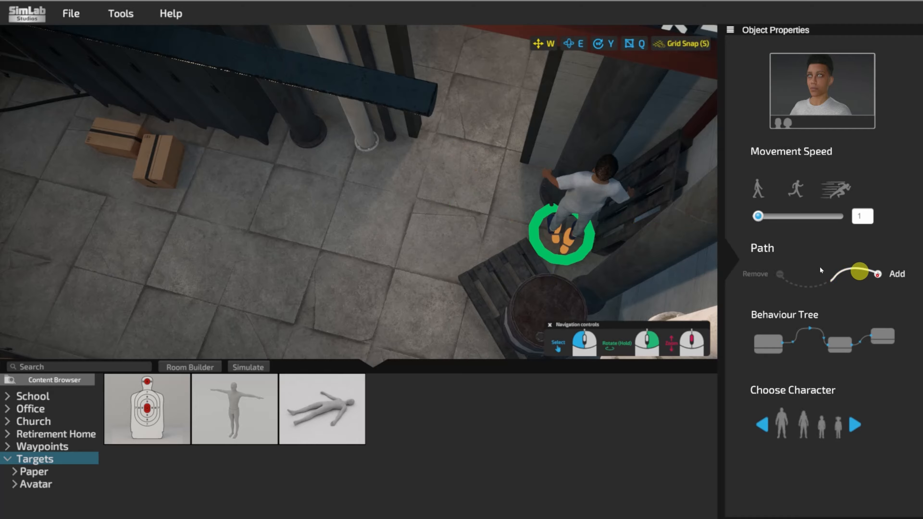
pyautogui.click(461, 174)
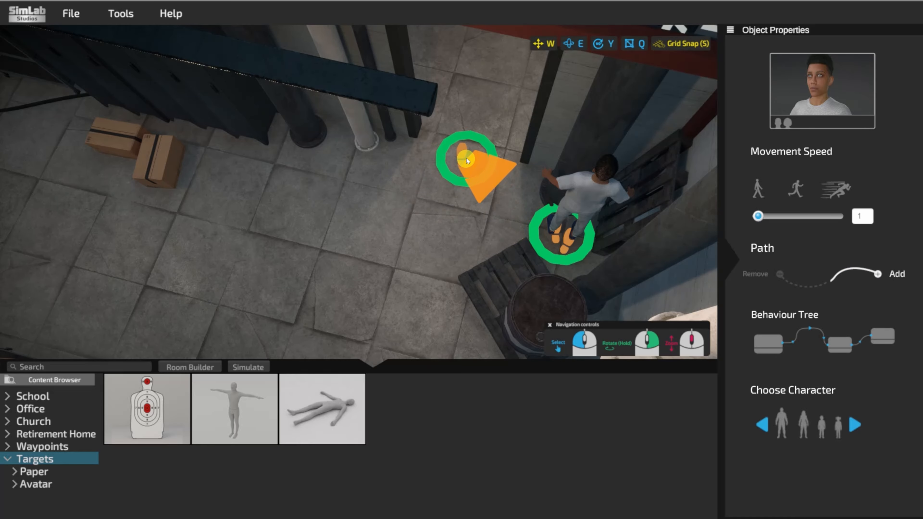
pyautogui.click(465, 159)
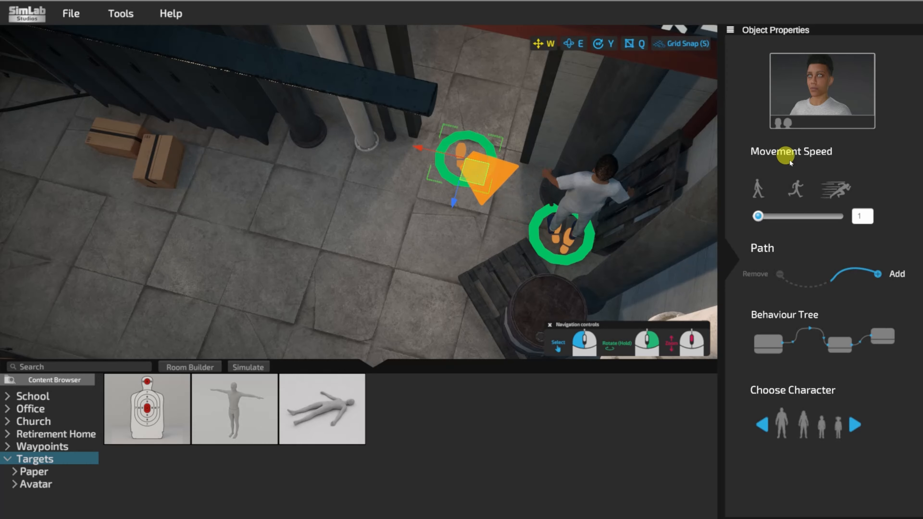
pyautogui.click(562, 235)
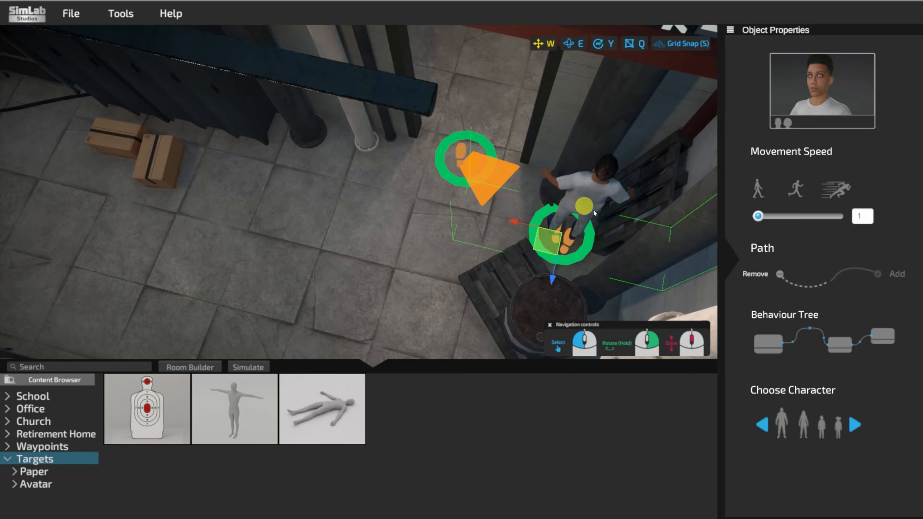
# Set the movement speed of the avatar behind the wall by the pallets and barrel to 5.
pyautogui.moveTo(759, 216); pyautogui.dragTo(794, 216)
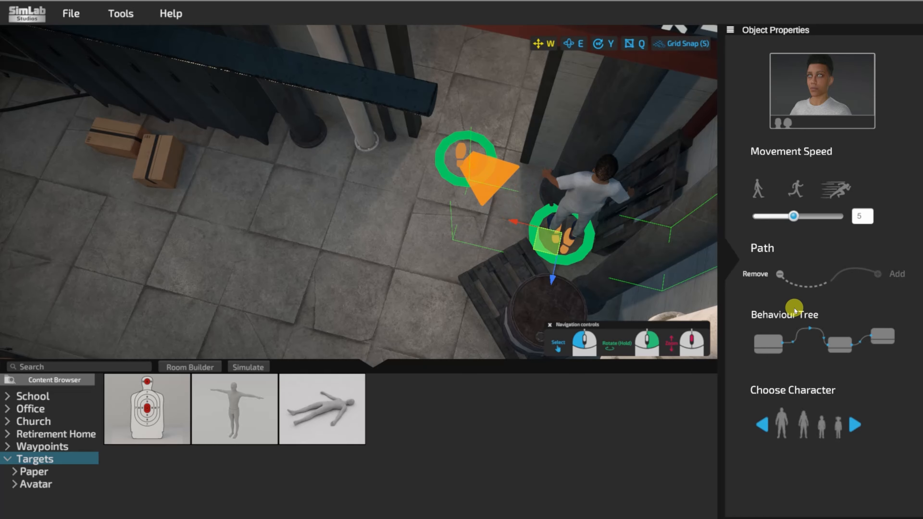
pyautogui.scroll(-3, 634, 249)
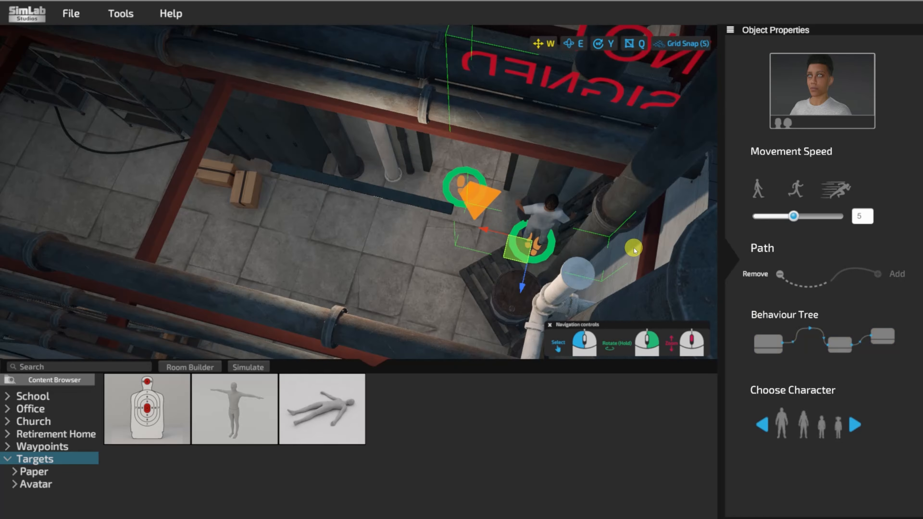
pyautogui.scroll(-5, 634, 249)
pyautogui.scroll(6, 637, 252)
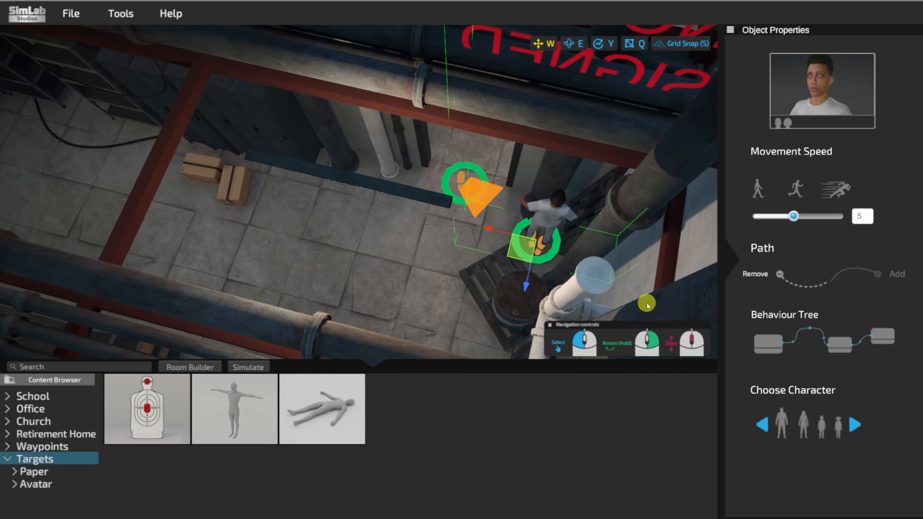
# Place a second standing avatar on the open floor near the cardboard boxes and assign it the short-haired blonde character in the blue-grey T-shirt.
pyautogui.scroll(-3, 623, 296)
pyautogui.moveTo(414, 254); pyautogui.dragTo(439, 256, button='middle')
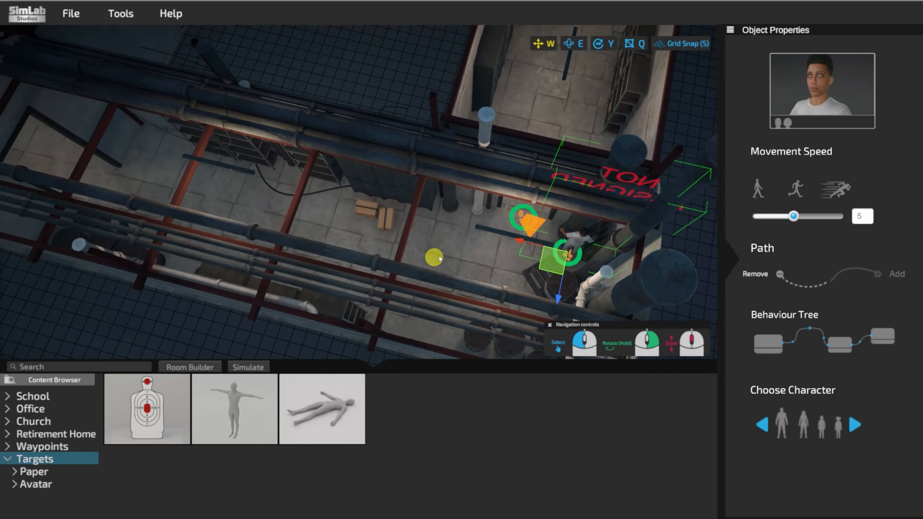
pyautogui.moveTo(234, 409); pyautogui.dragTo(461, 233)
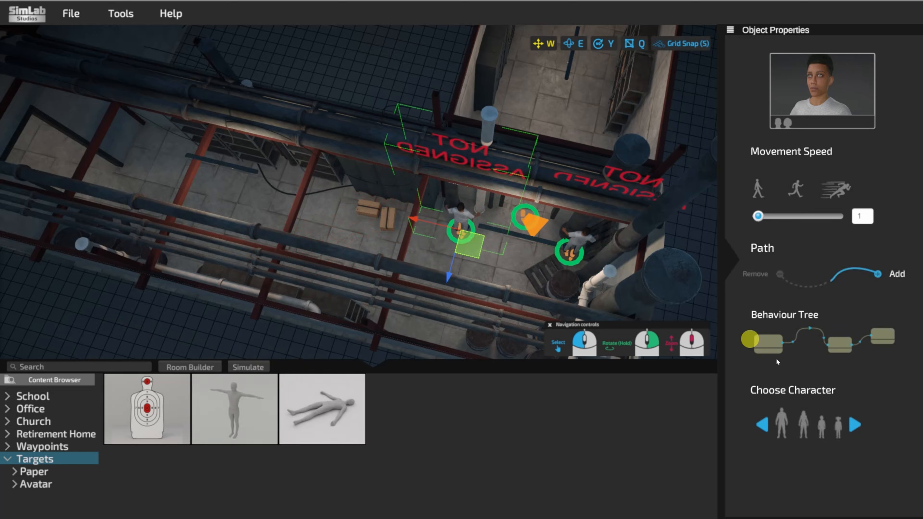
pyautogui.click(815, 431)
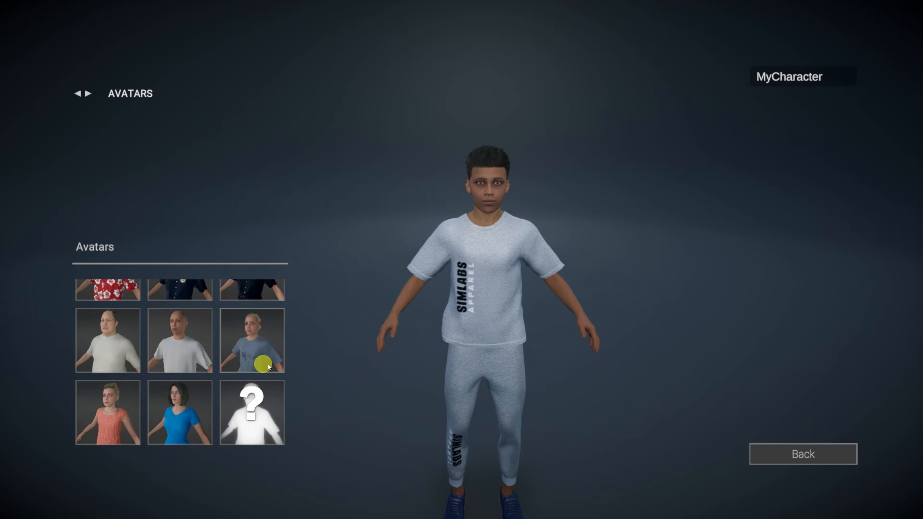
pyautogui.click(258, 340)
pyautogui.click(809, 456)
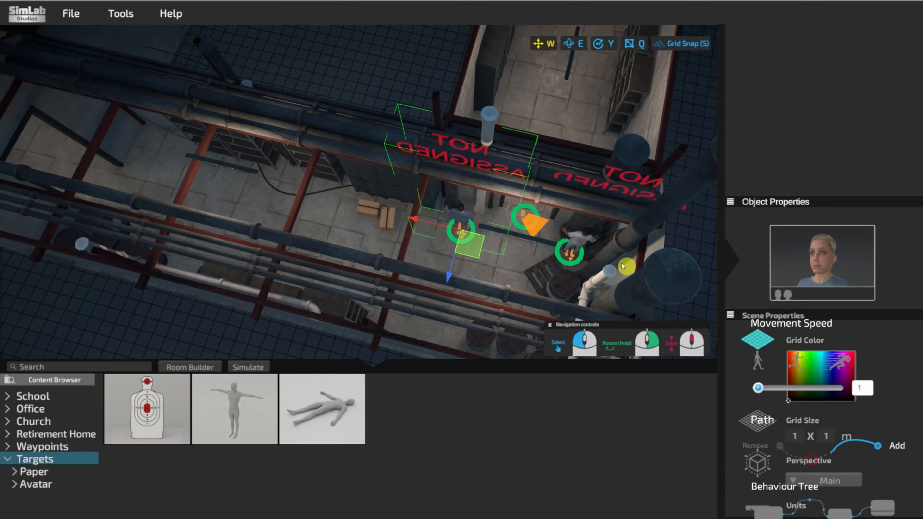
# Change the character of the avatar by the pallets and barrel to the man in the red floral shirt.
pyautogui.click(578, 243)
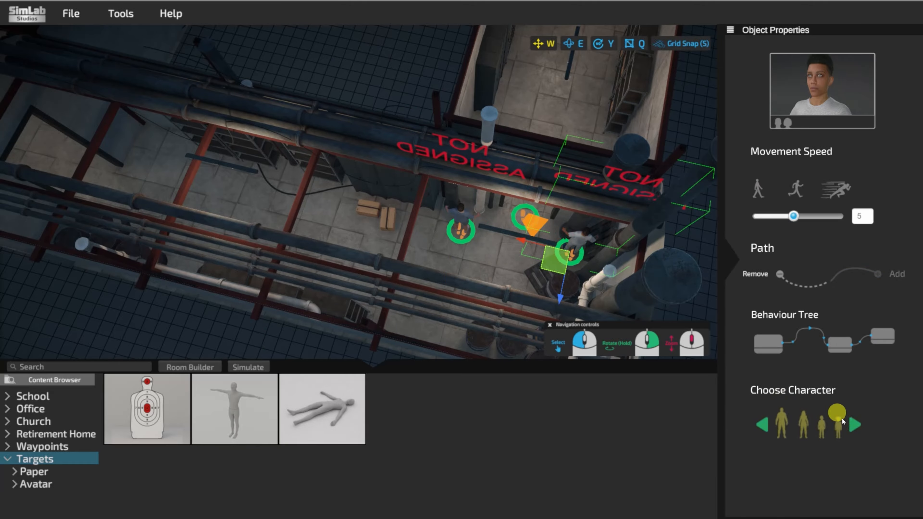
pyautogui.click(803, 424)
pyautogui.scroll(3, 212, 371)
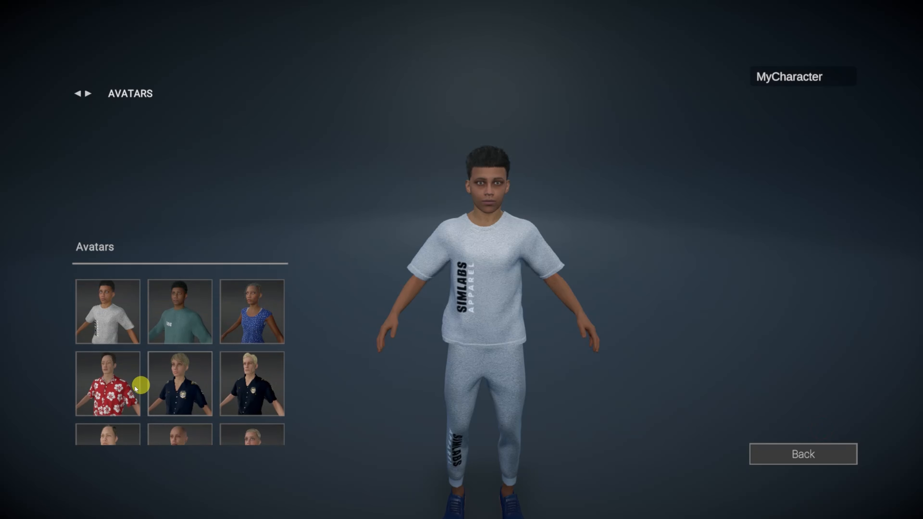
pyautogui.click(105, 385)
pyautogui.click(807, 457)
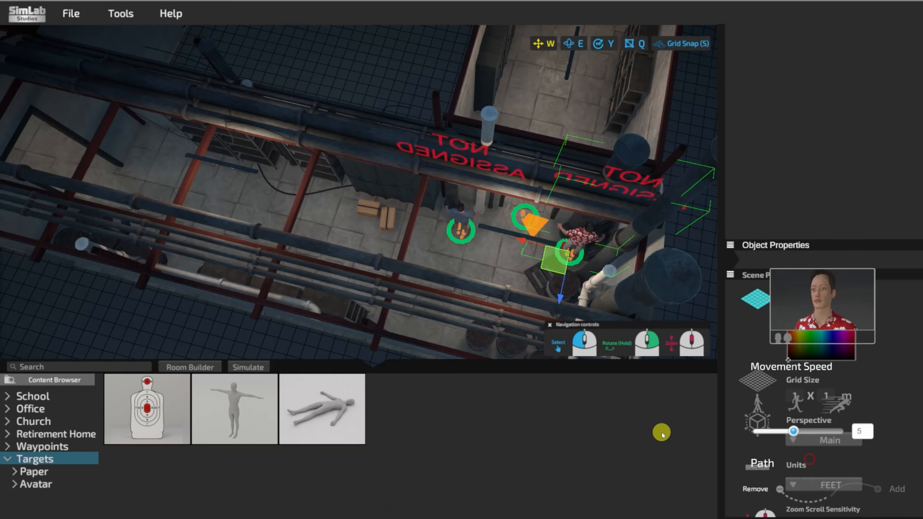
# Place another standing avatar in the room at the far end of the corridor, just inside its doorway.
pyautogui.moveTo(363, 236); pyautogui.dragTo(557, 277, button='middle')
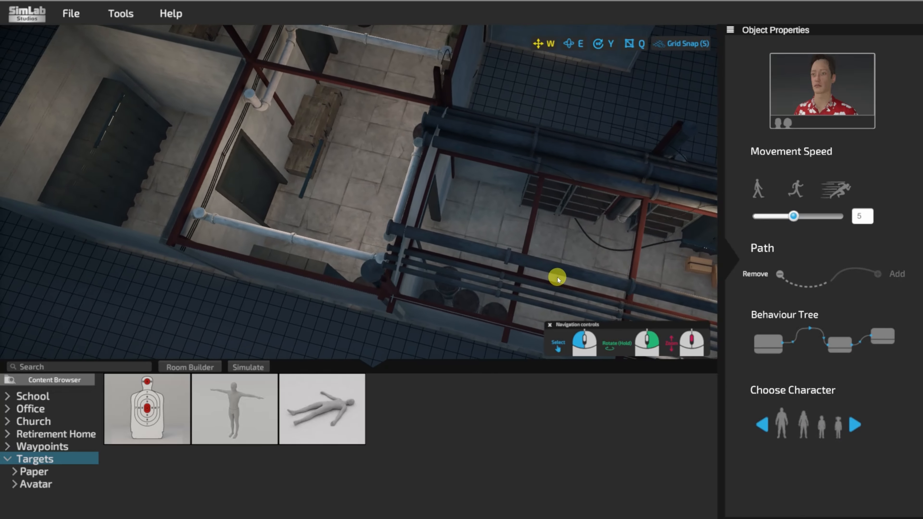
pyautogui.moveTo(510, 209); pyautogui.dragTo(558, 205, button='right')
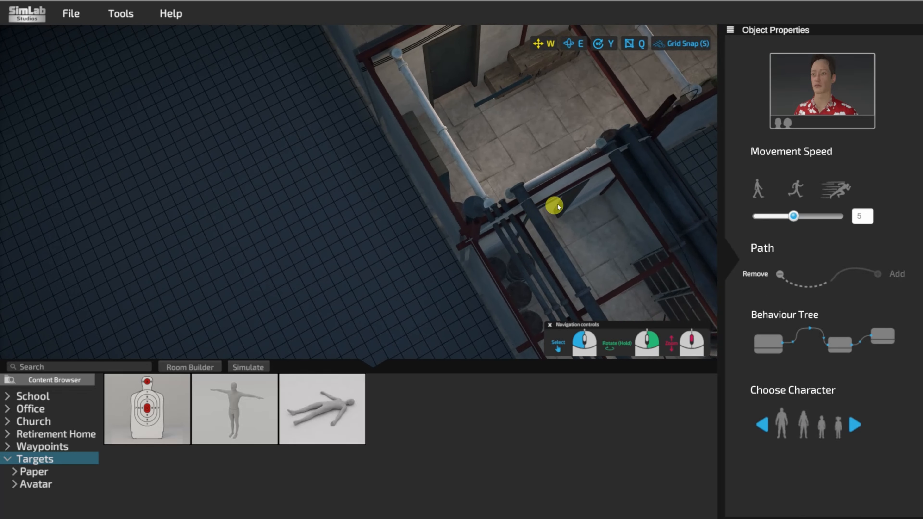
pyautogui.moveTo(223, 404); pyautogui.dragTo(532, 177)
pyautogui.moveTo(607, 206); pyautogui.dragTo(600, 225, button='middle')
pyautogui.scroll(3, 600, 225)
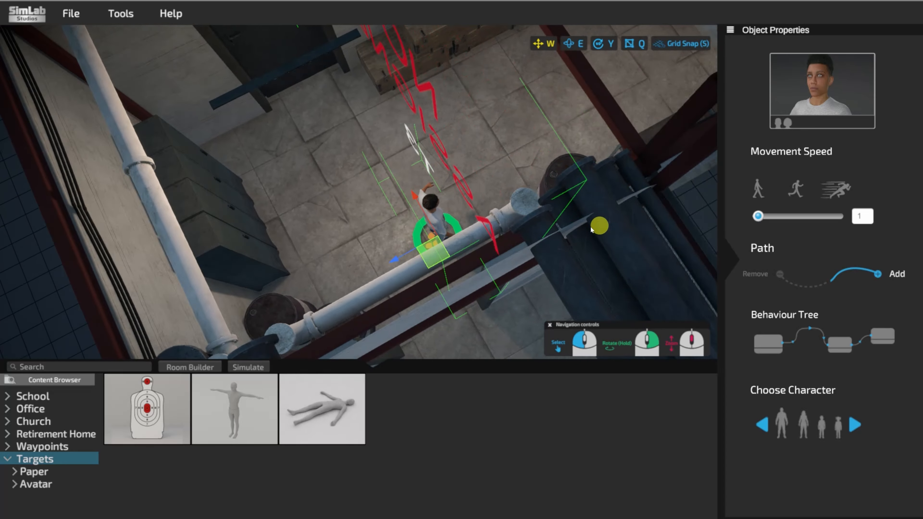
# Move the new avatar away from the doorway to beside the nearby pair of barrels and rotate it a quarter turn.
pyautogui.moveTo(600, 224); pyautogui.dragTo(654, 230, button='right')
pyautogui.moveTo(568, 210); pyautogui.dragTo(570, 249, button='right')
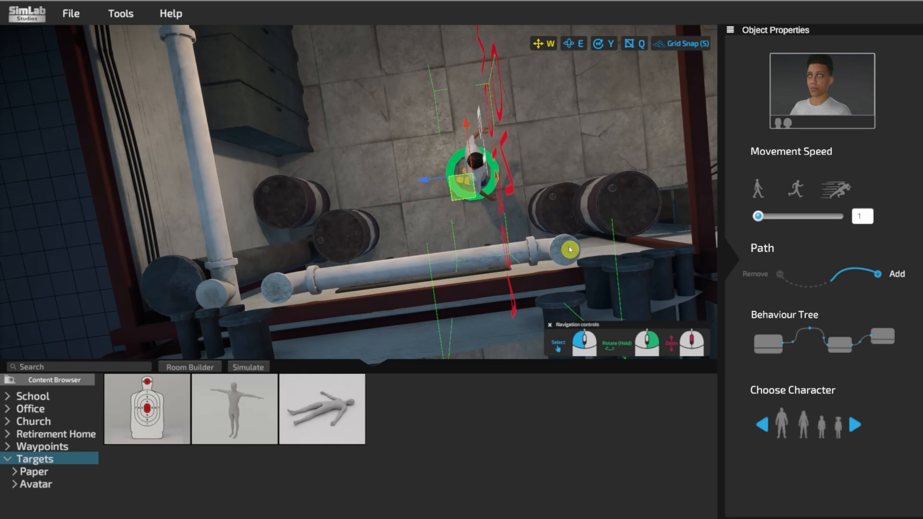
pyautogui.moveTo(466, 184); pyautogui.dragTo(540, 166)
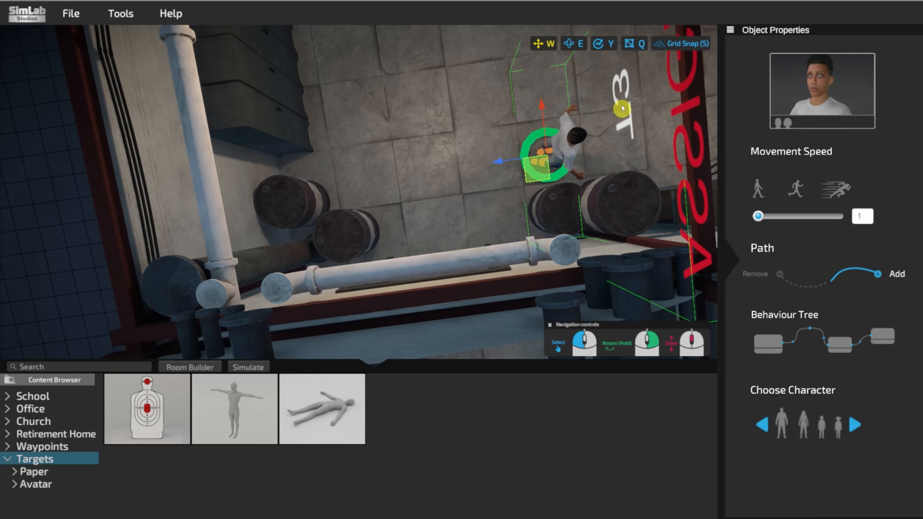
pyautogui.click(605, 45)
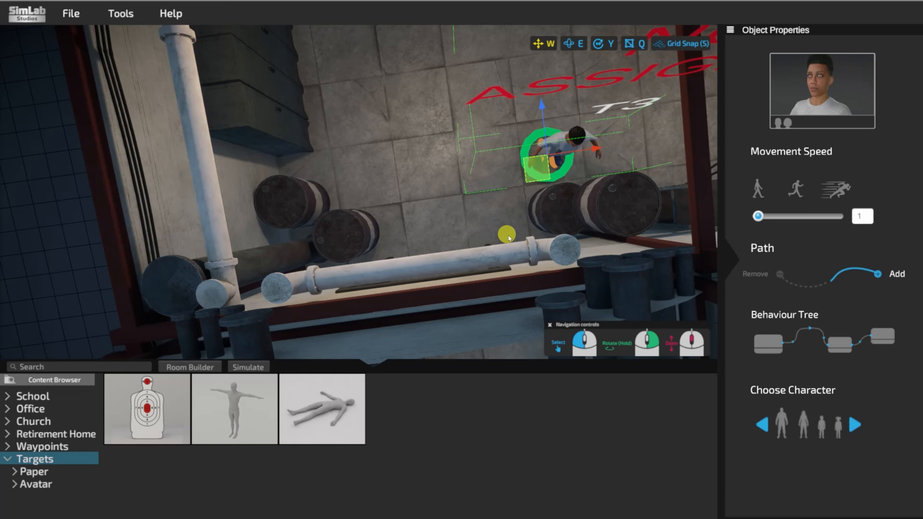
# Give this avatar a movement path with one quarter-turned waypoint in the doorway between the barrels, and set its movement speed to 3.
pyautogui.scroll(3, 508, 236)
pyautogui.scroll(-4, 517, 221)
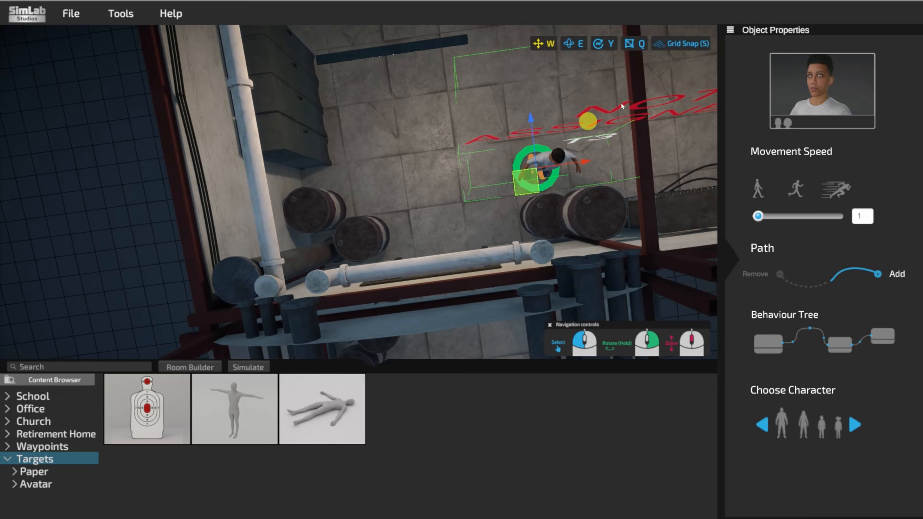
pyautogui.click(885, 277)
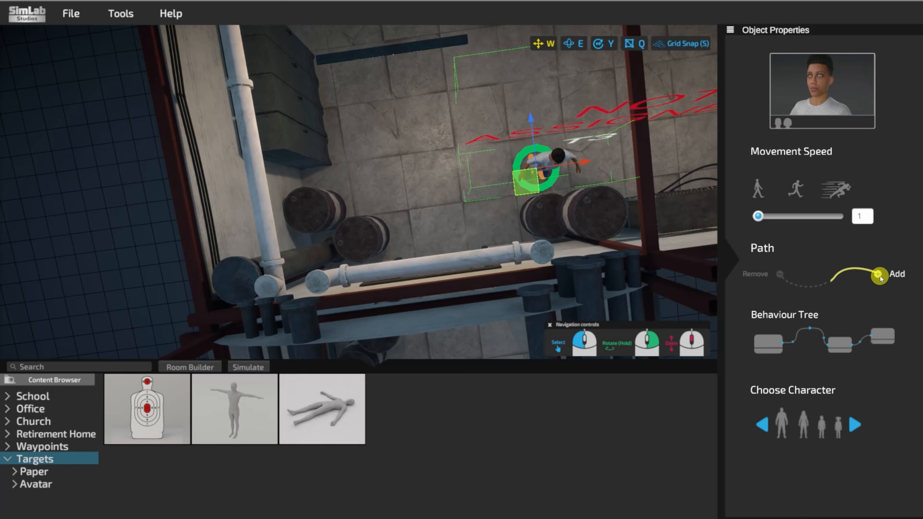
pyautogui.click(442, 247)
pyautogui.click(441, 248)
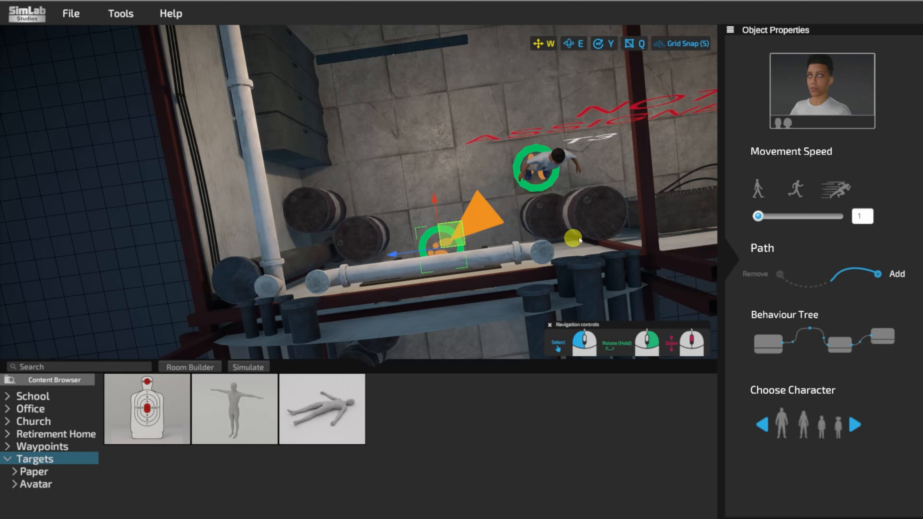
pyautogui.click(599, 43)
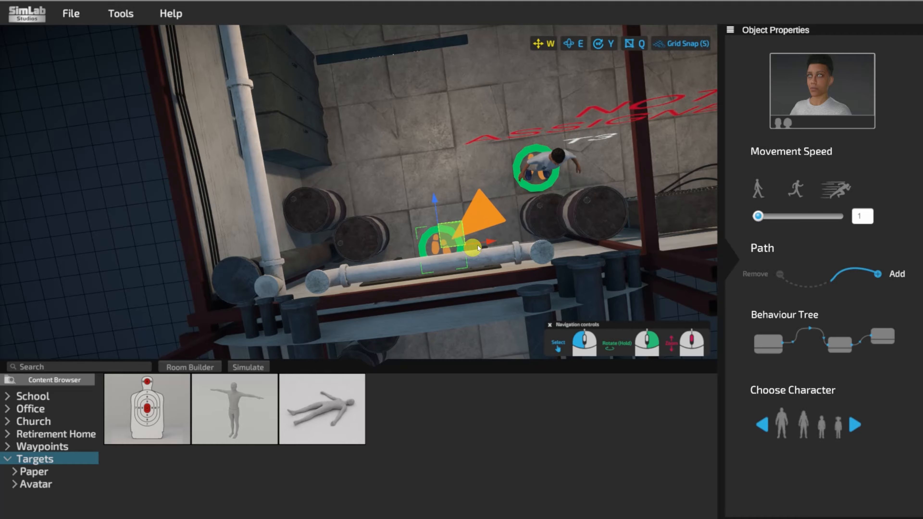
pyautogui.moveTo(758, 216); pyautogui.dragTo(779, 216)
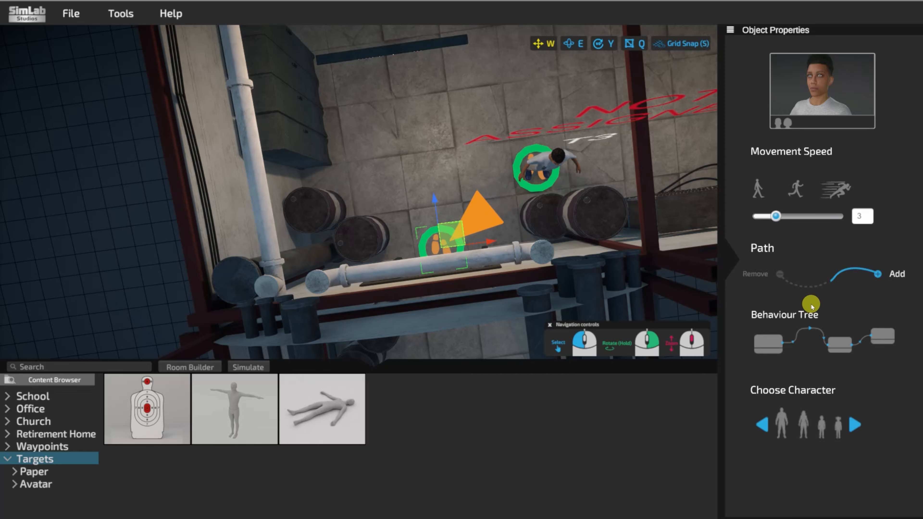
# Place a starting waypoint from the Waypoints category on the entrance slab outside the closed door.
pyautogui.scroll(-2, 452, 152)
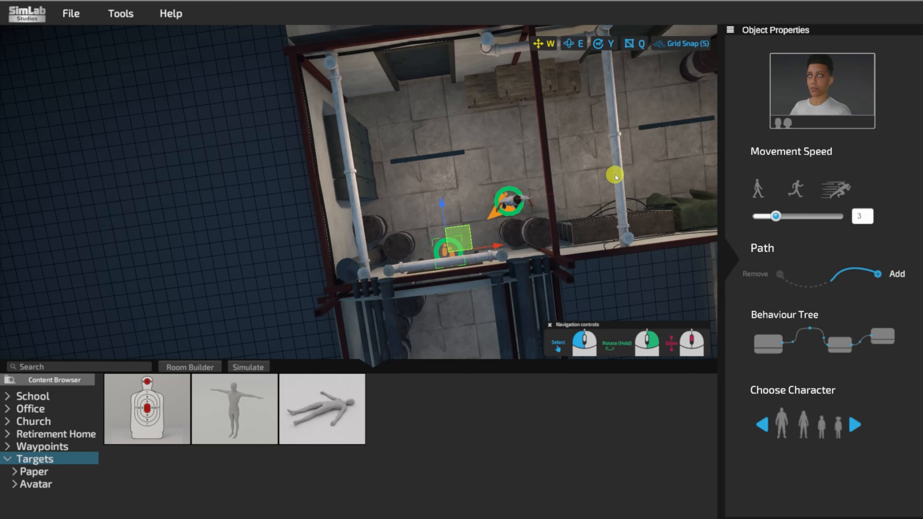
pyautogui.moveTo(471, 198); pyautogui.dragTo(477, 147, button='middle')
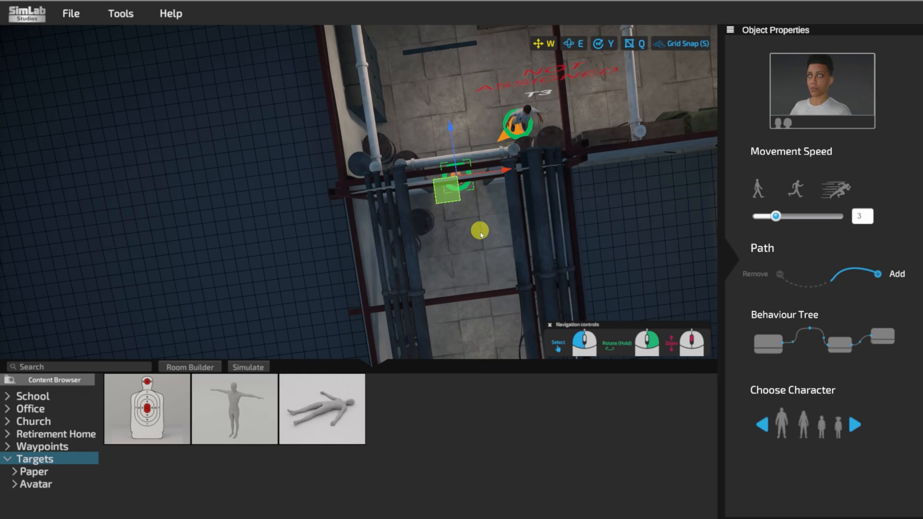
pyautogui.moveTo(480, 233); pyautogui.dragTo(412, 122, button='middle')
pyautogui.moveTo(528, 237); pyautogui.dragTo(518, 137, button='middle')
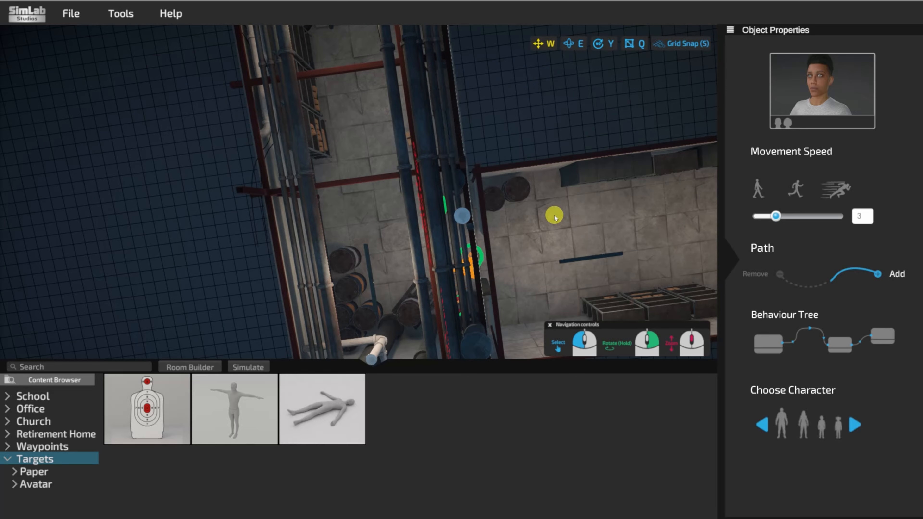
pyautogui.moveTo(585, 227); pyautogui.dragTo(511, 241, button='middle')
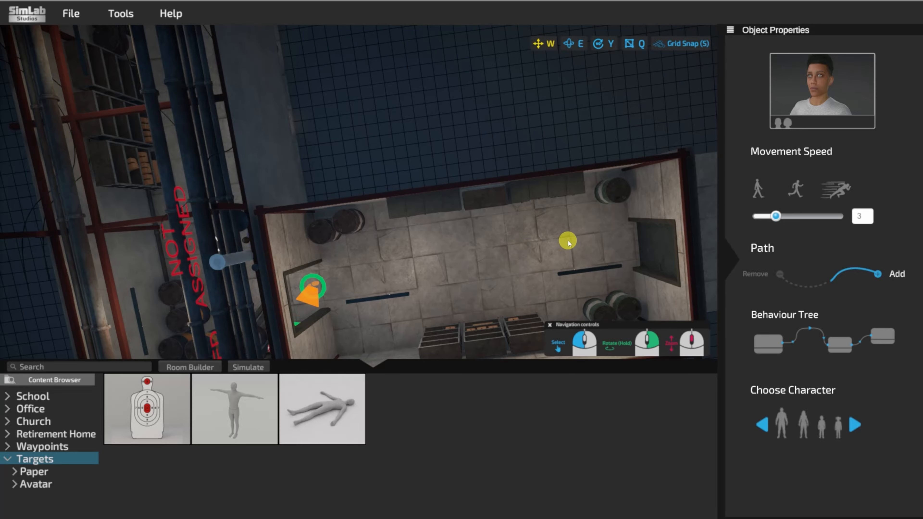
pyautogui.moveTo(569, 241); pyautogui.dragTo(448, 240, button='right')
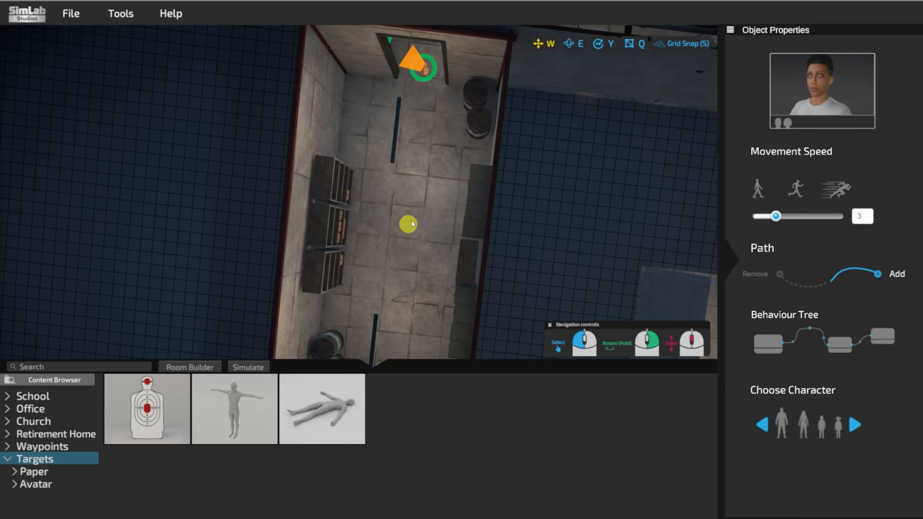
pyautogui.moveTo(409, 224); pyautogui.dragTo(475, 139, button='middle')
pyautogui.moveTo(543, 207); pyautogui.dragTo(541, 184, button='right')
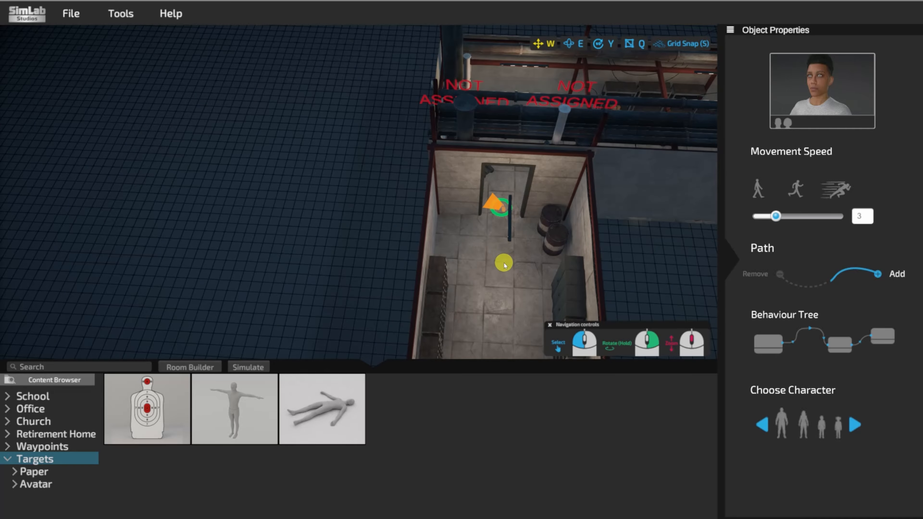
pyautogui.moveTo(505, 265); pyautogui.dragTo(510, 188, button='right')
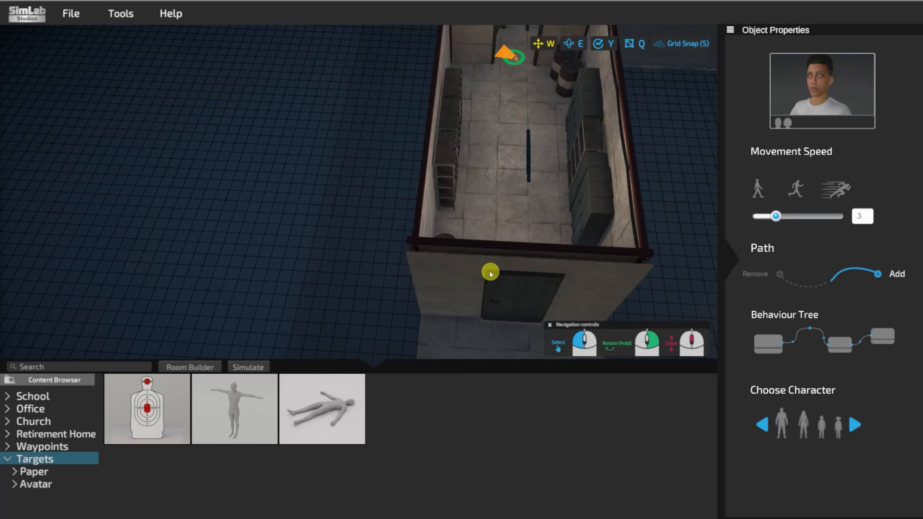
pyautogui.moveTo(490, 273); pyautogui.dragTo(494, 242, button='right')
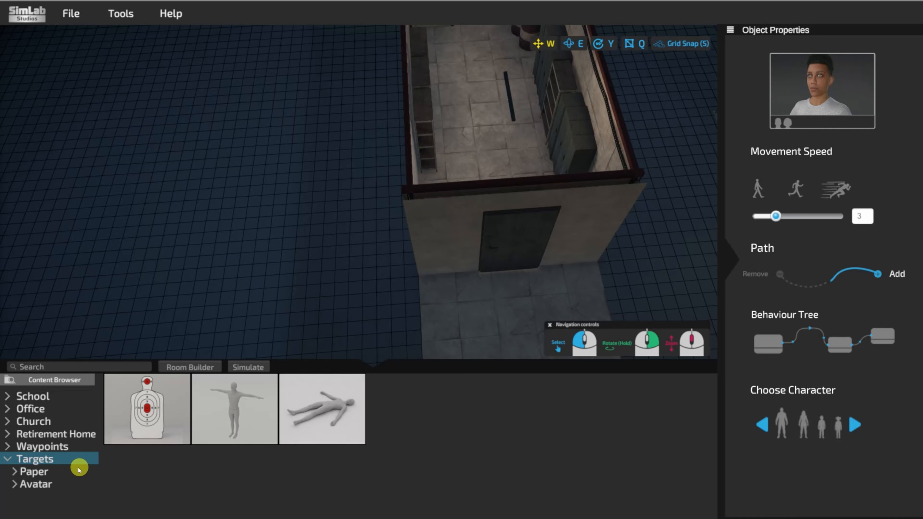
pyautogui.click(8, 447)
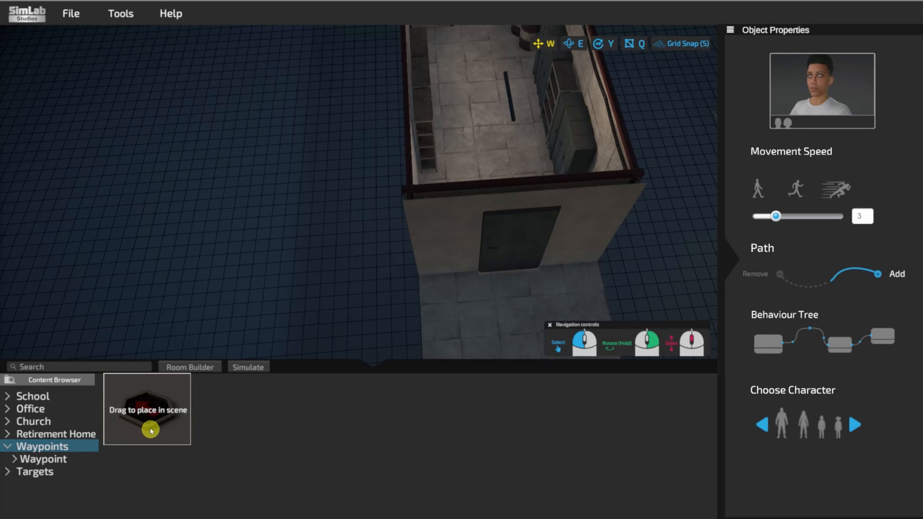
pyautogui.moveTo(140, 413)
pyautogui.mouseDown()
pyautogui.moveTo(412, 322)
pyautogui.moveTo(451, 298)
pyautogui.mouseUp()
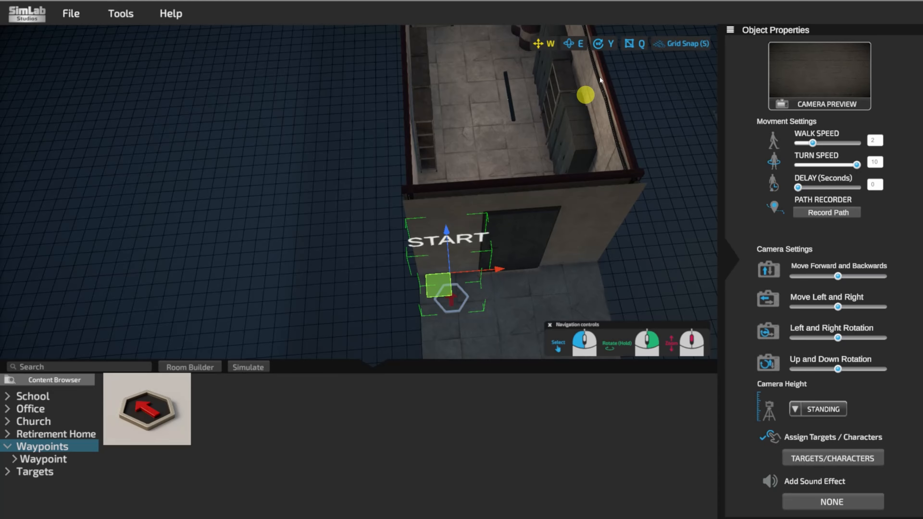
# Rotate the start waypoint on the entrance slab a quarter turn and reselect it to show its properties.
pyautogui.click(597, 44)
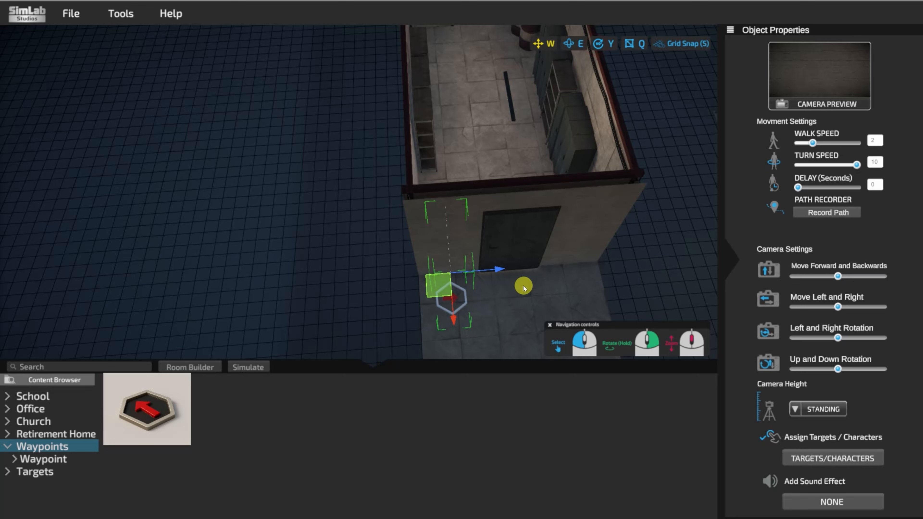
pyautogui.click(502, 297)
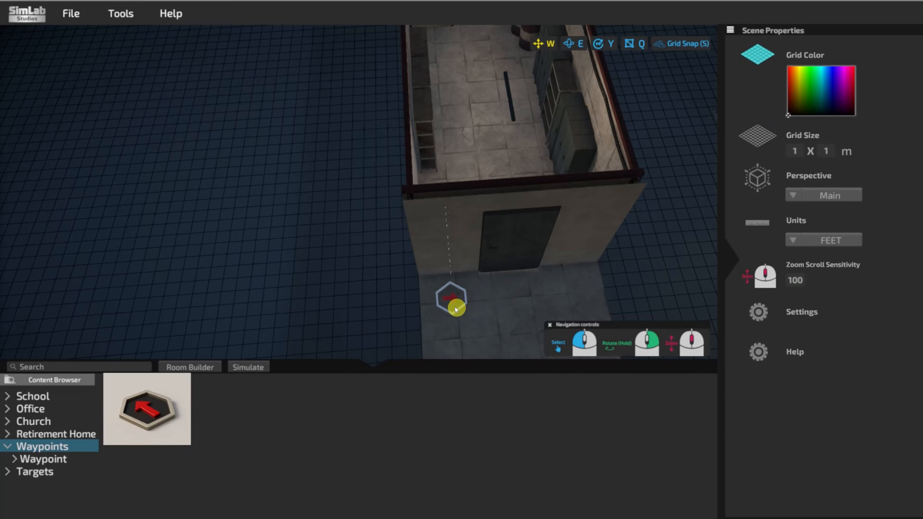
pyautogui.click(451, 300)
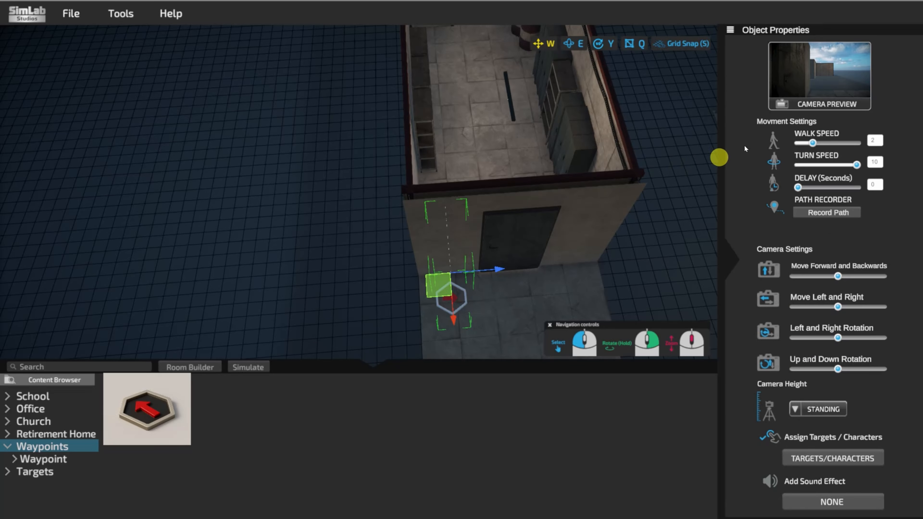
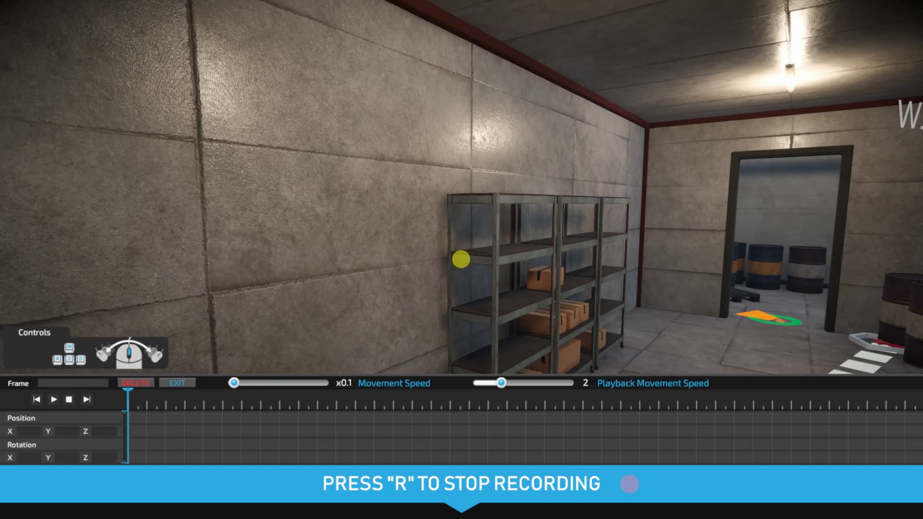
# Finish recording the first path segment just inside the locker room, centred in the aisle and facing the far doorway.
pyautogui.press('d')
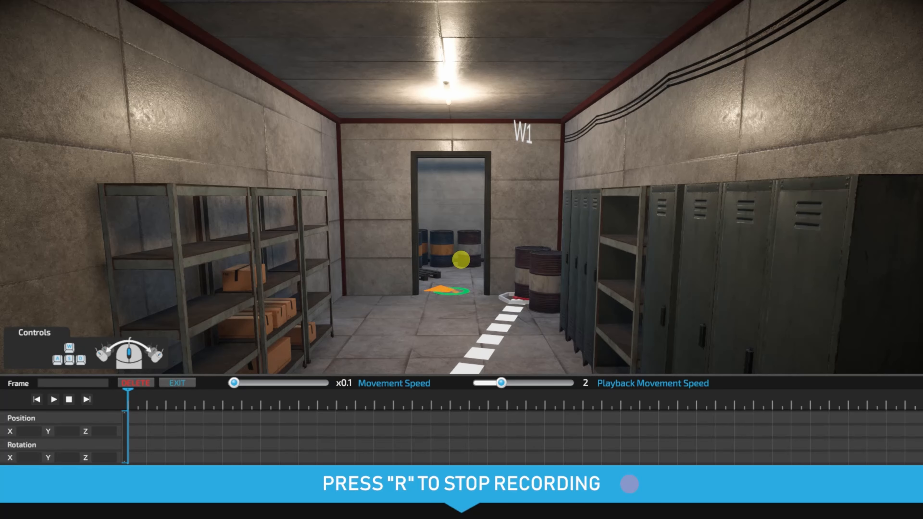
pyautogui.press('w')
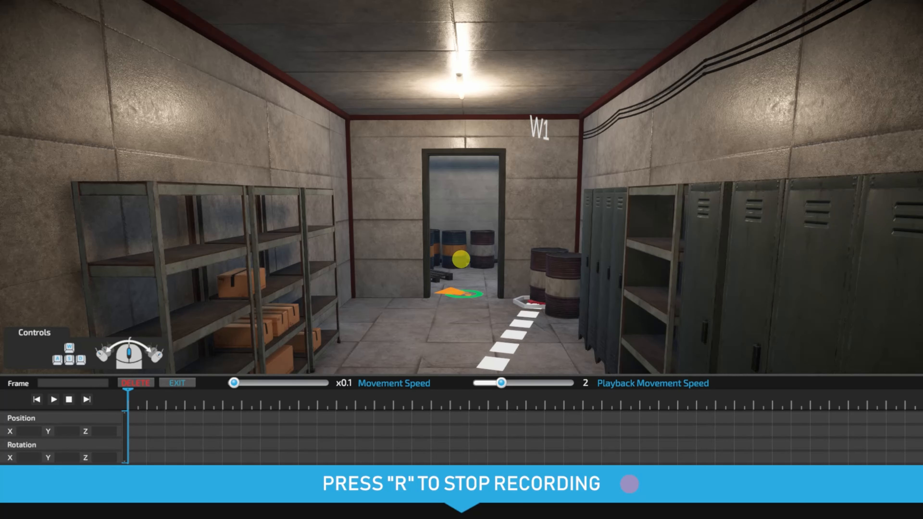
pyautogui.press('r')
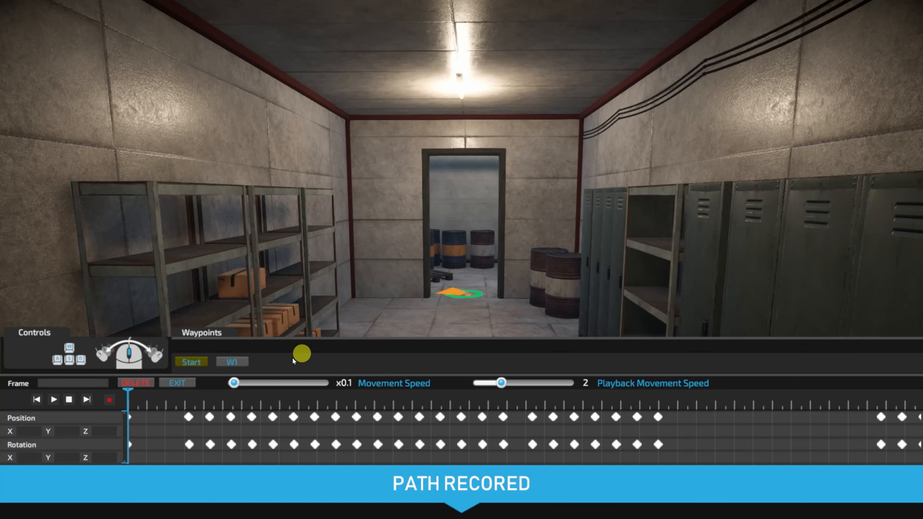
# Record the next path segment from W1 through the locker room, around the doorway and into the adjoining room, ending facing its far doorway.
pyautogui.click(234, 362)
pyautogui.click(192, 362)
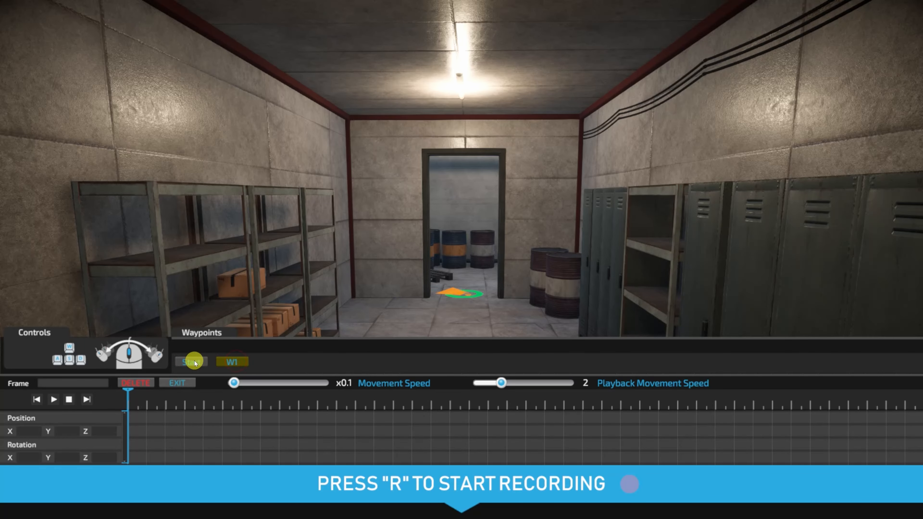
pyautogui.click(240, 362)
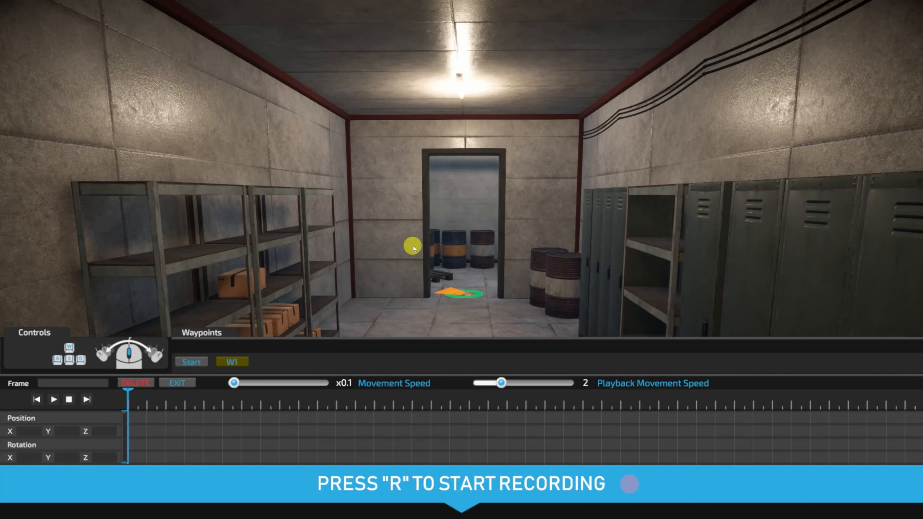
pyautogui.press('r')
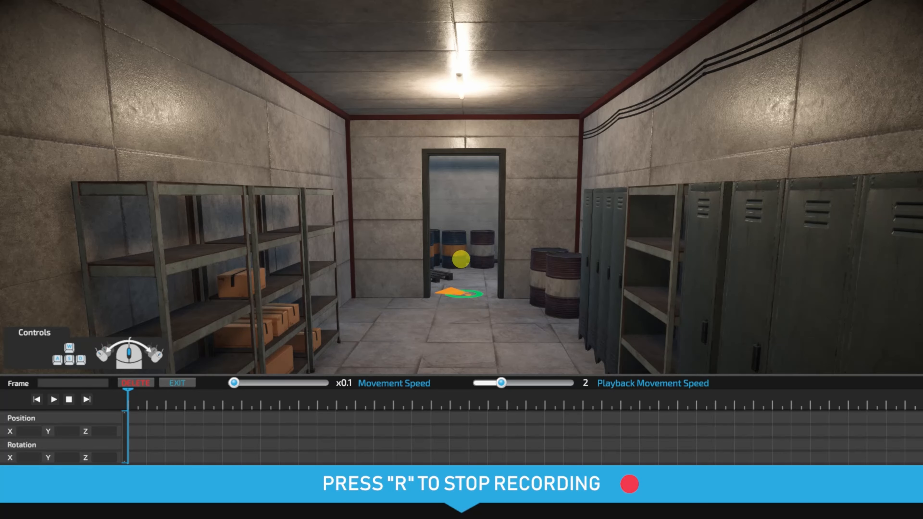
pyautogui.press('w')
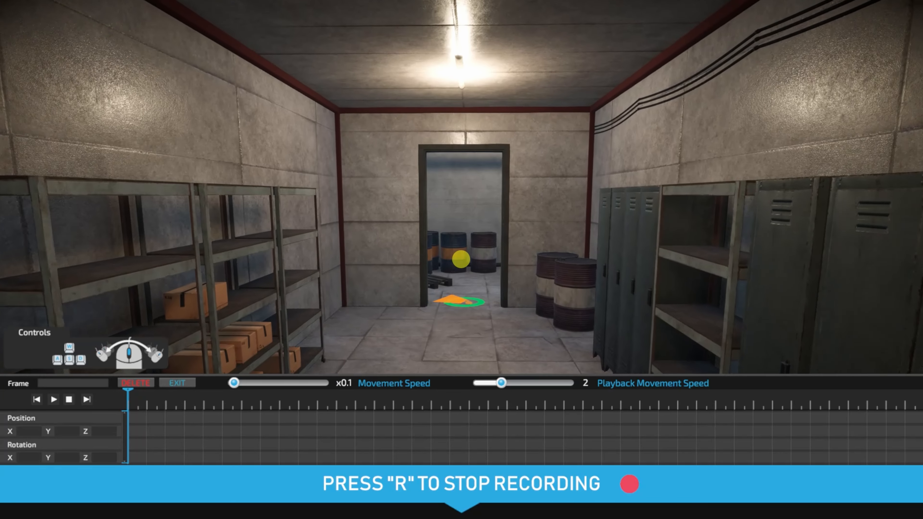
pyautogui.press('w')
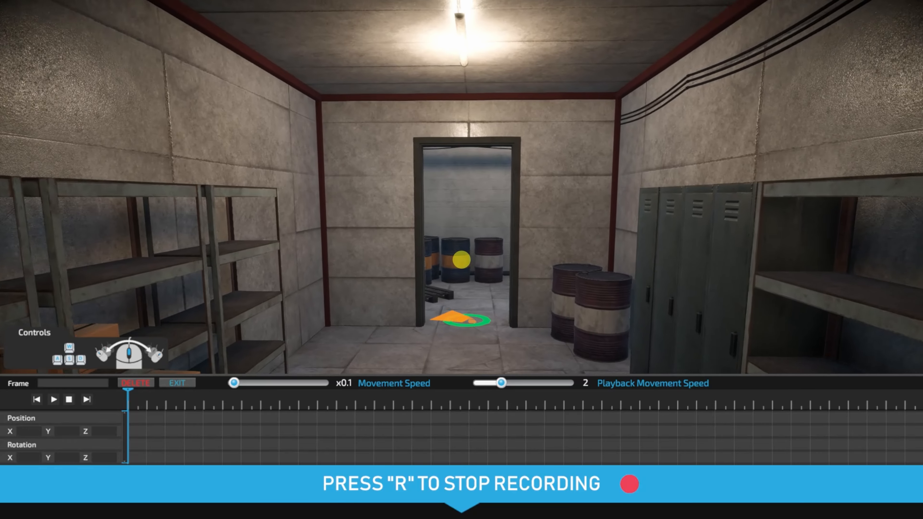
pyautogui.press('w')
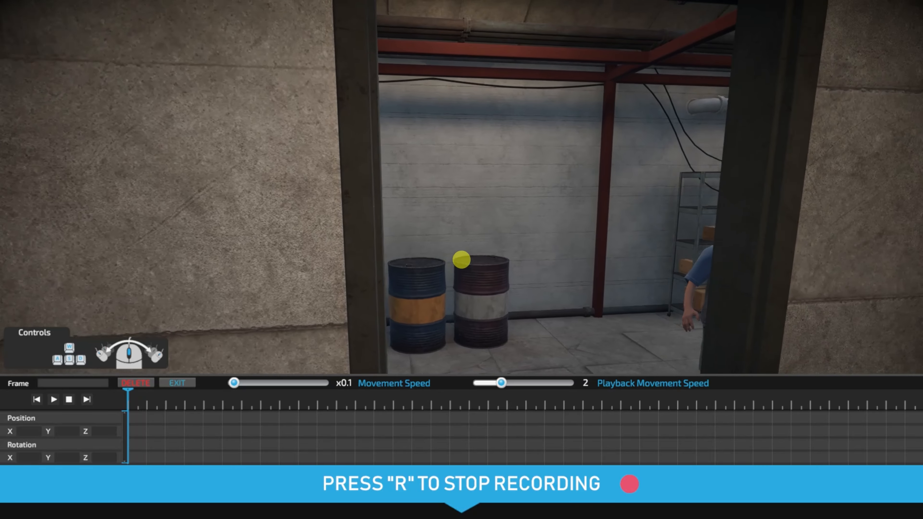
pyautogui.press('a')
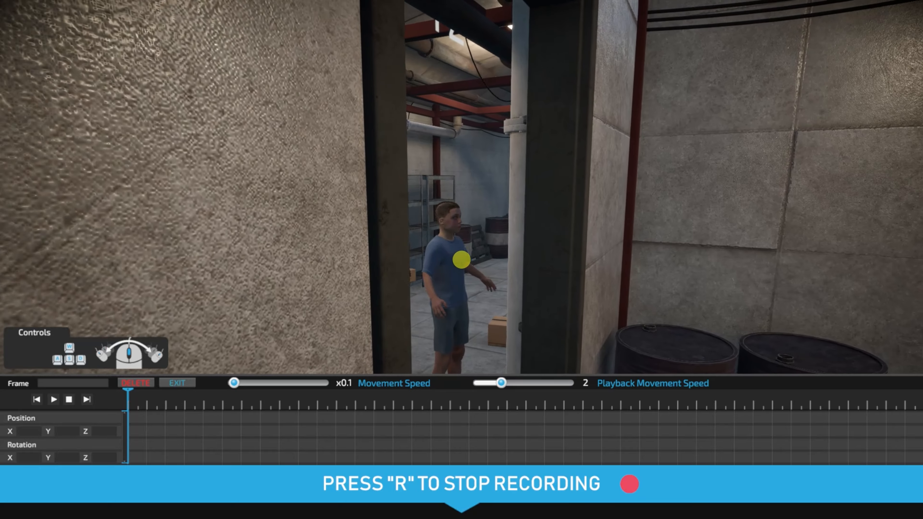
pyautogui.press('a')
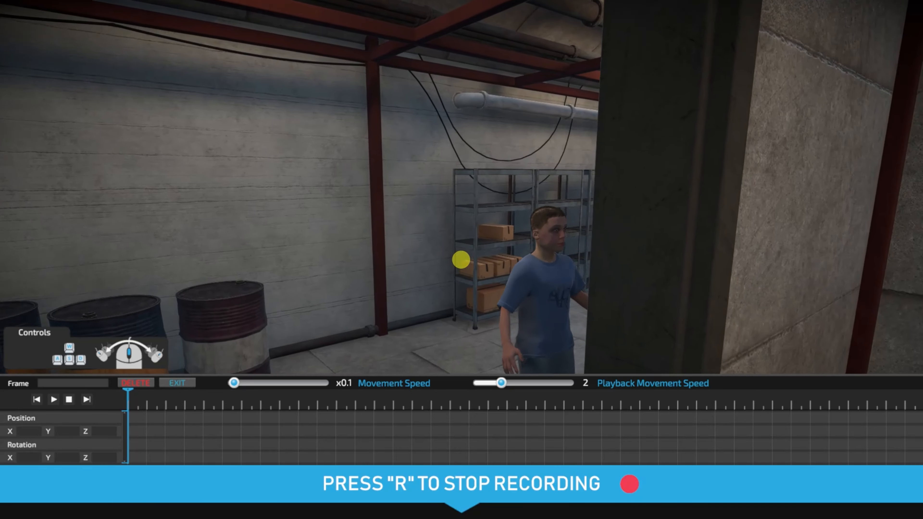
pyautogui.press('w')
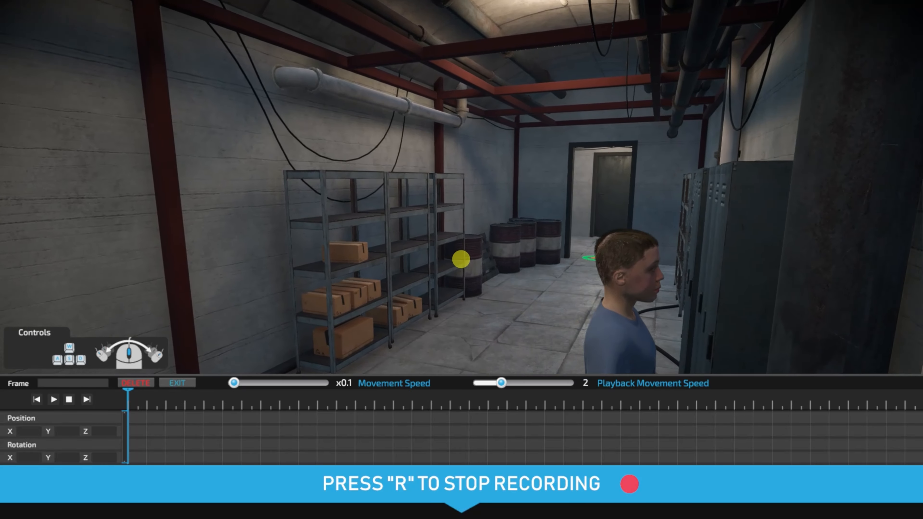
pyautogui.press('w')
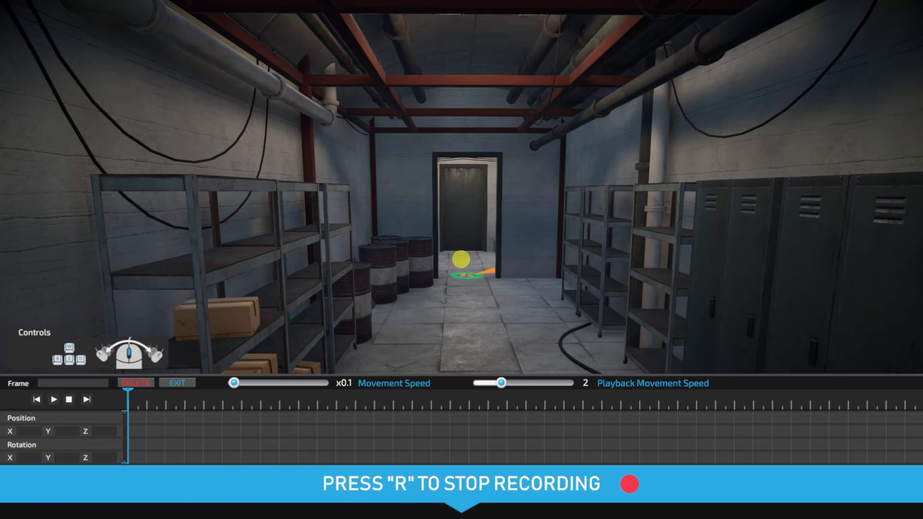
pyautogui.press('r')
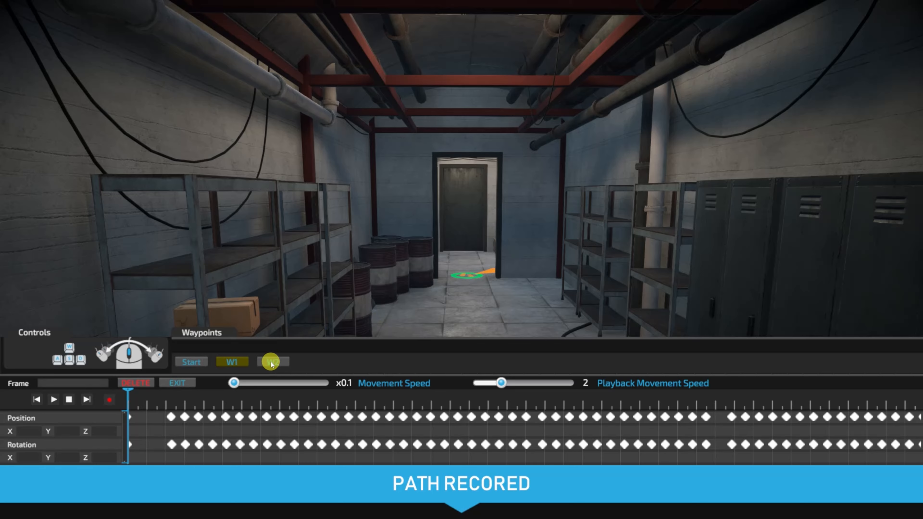
# Check the camera views at waypoints W1, Start and W2, and leave the path recorder.
pyautogui.click(233, 362)
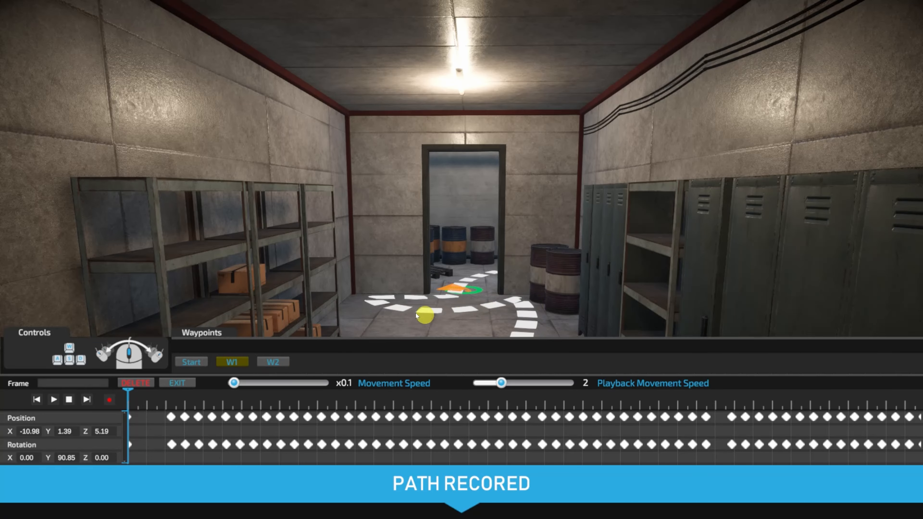
pyautogui.click(192, 362)
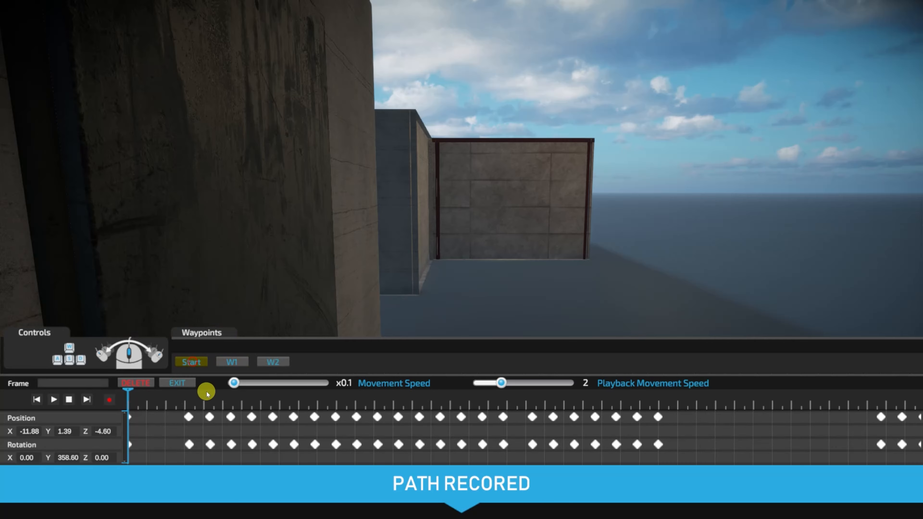
pyautogui.click(275, 361)
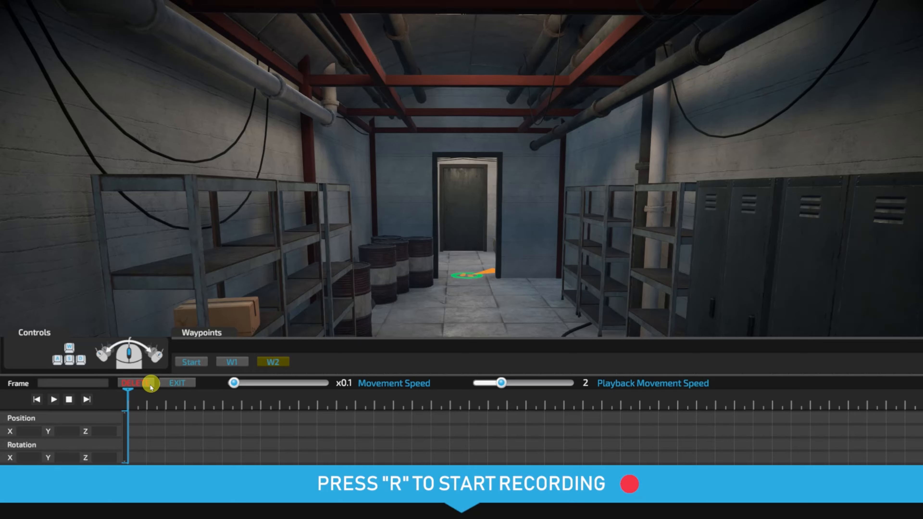
pyautogui.click(178, 384)
# Examine the recorded path from the entrance slab through the locker room and into the adjoining room.
pyautogui.scroll(3, 393, 212)
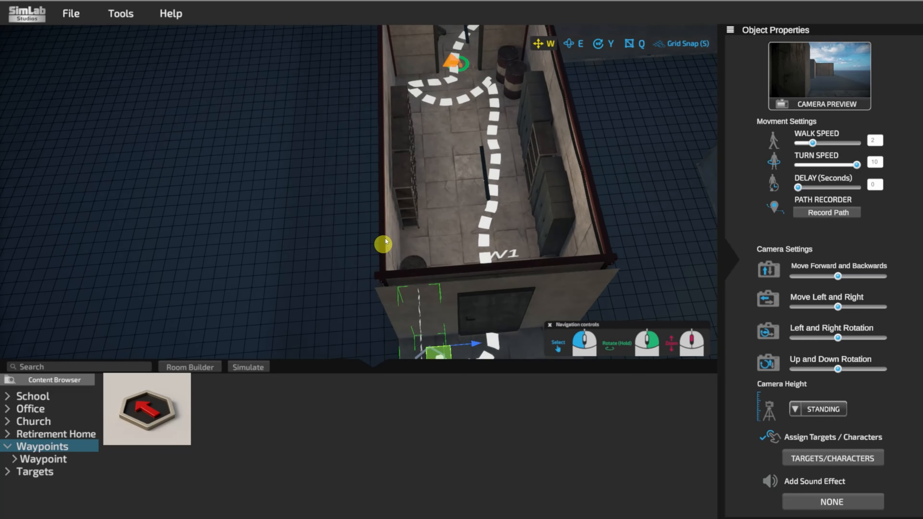
pyautogui.moveTo(385, 241); pyautogui.dragTo(389, 201, button='middle')
pyautogui.moveTo(373, 235); pyautogui.dragTo(378, 257, button='middle')
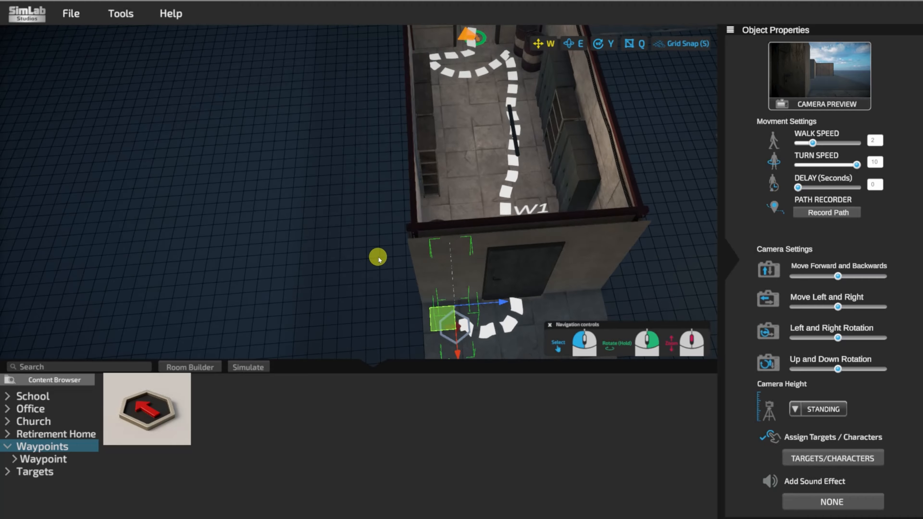
pyautogui.moveTo(378, 260); pyautogui.dragTo(382, 297, button='right')
pyautogui.moveTo(484, 303); pyautogui.dragTo(489, 281, button='right')
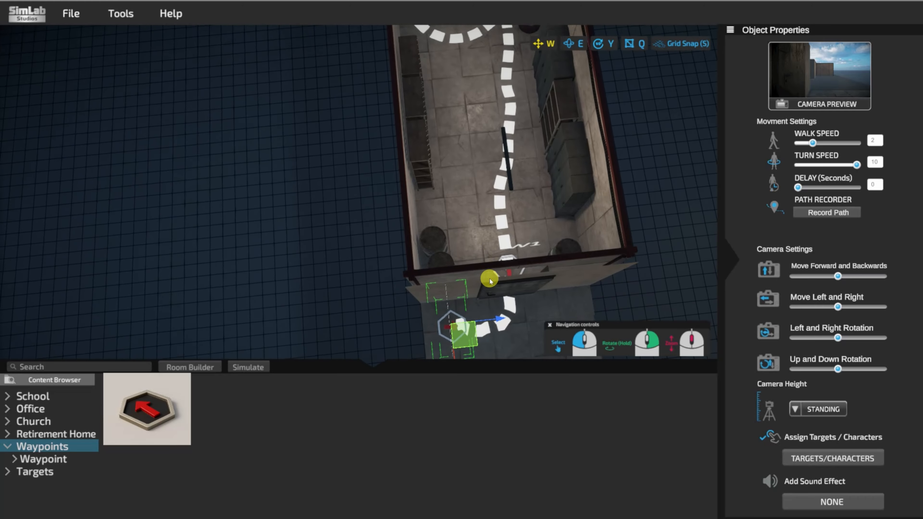
pyautogui.moveTo(502, 181); pyautogui.dragTo(471, 335, button='middle')
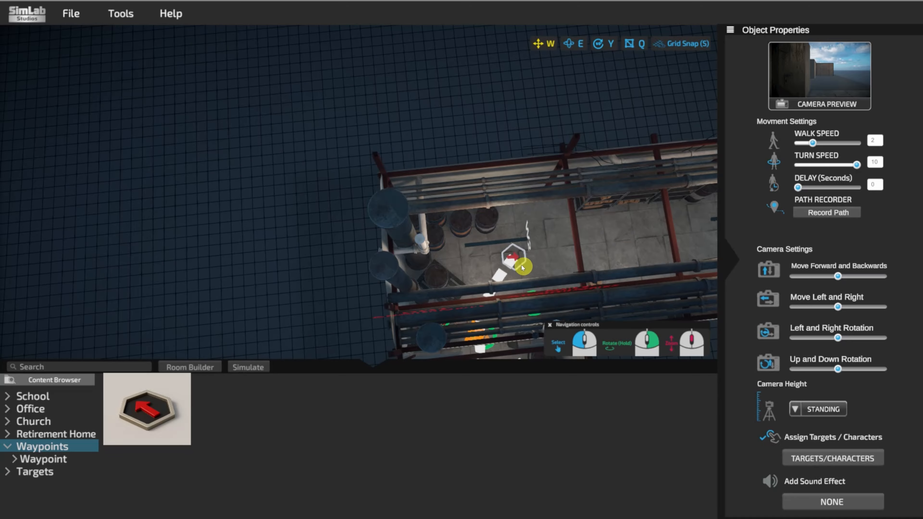
pyautogui.moveTo(498, 308); pyautogui.dragTo(467, 241, button='middle')
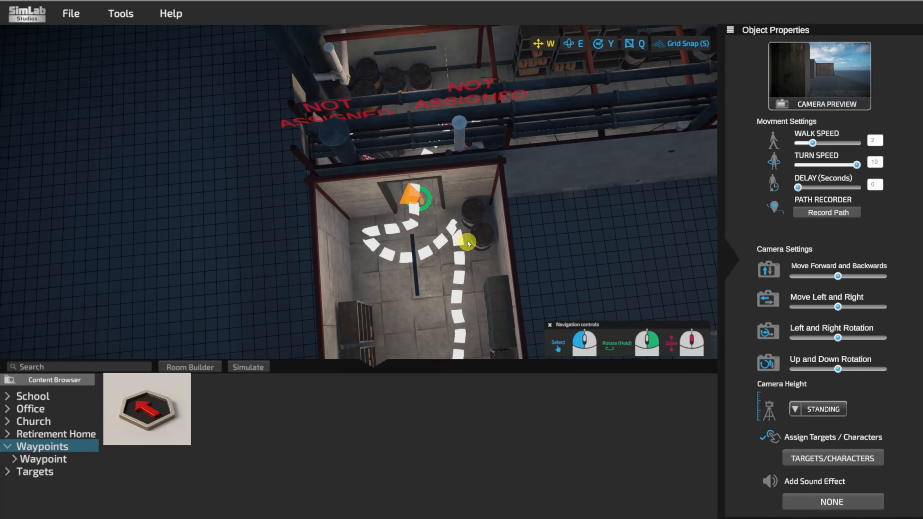
pyautogui.moveTo(445, 213); pyautogui.dragTo(444, 248, button='middle')
pyautogui.moveTo(444, 249); pyautogui.dragTo(421, 216, button='right')
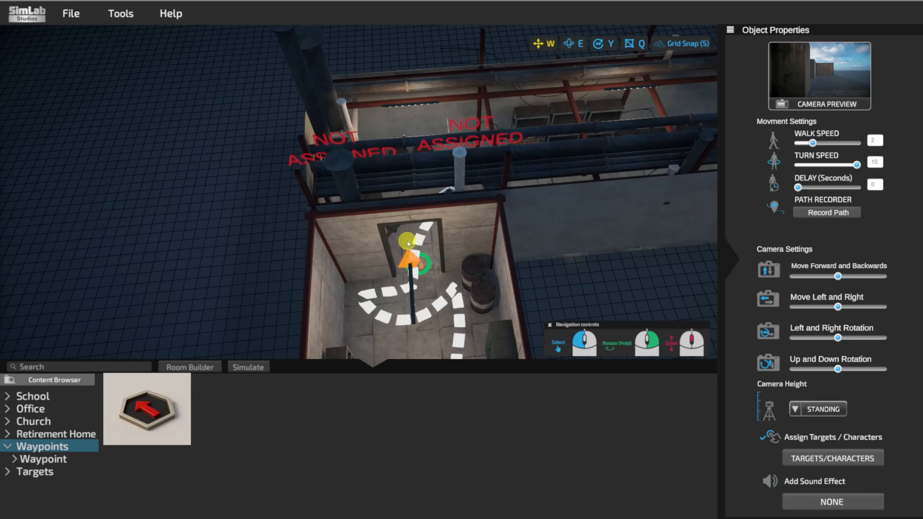
pyautogui.scroll(-3, 423, 262)
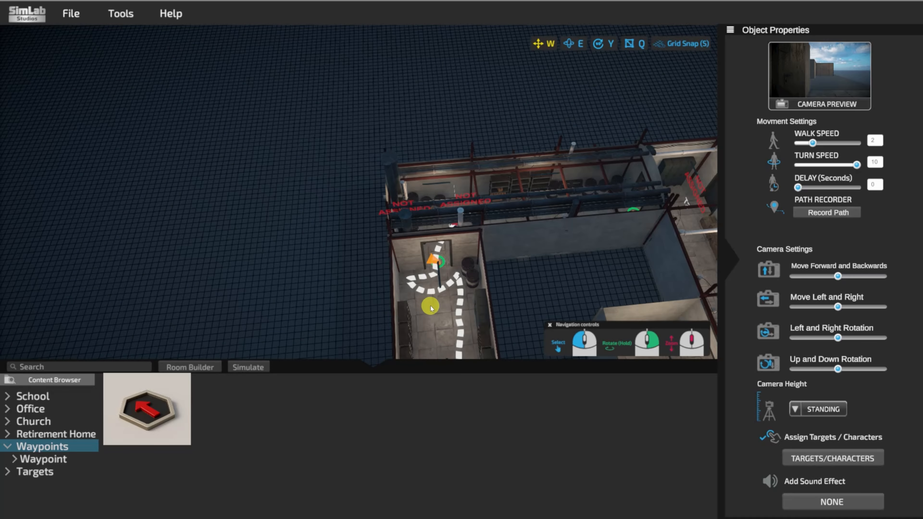
pyautogui.moveTo(430, 306); pyautogui.dragTo(425, 270, button='middle')
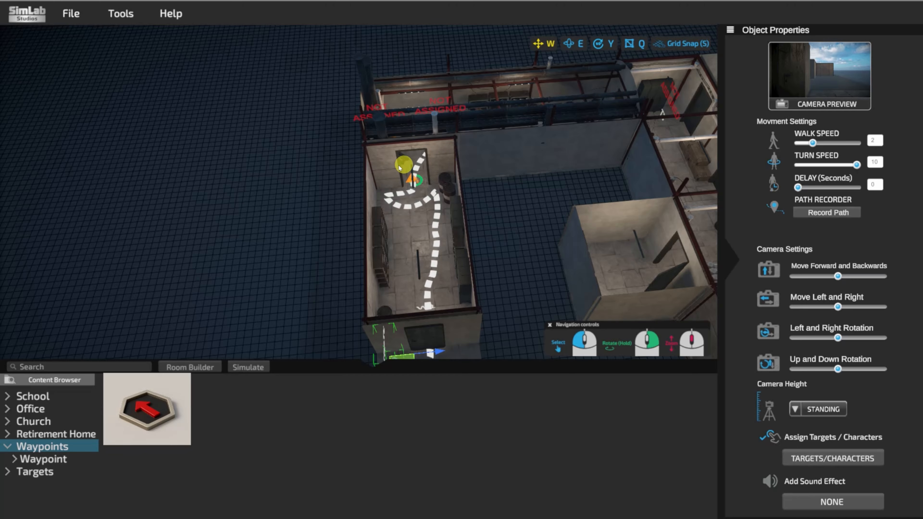
# Open the target assignment for waypoint W1 just inside the entrance and turn on the X-ray view.
pyautogui.moveTo(430, 263); pyautogui.dragTo(449, 251, button='right')
pyautogui.moveTo(449, 252); pyautogui.dragTo(431, 284, button='middle')
pyautogui.scroll(3, 424, 299)
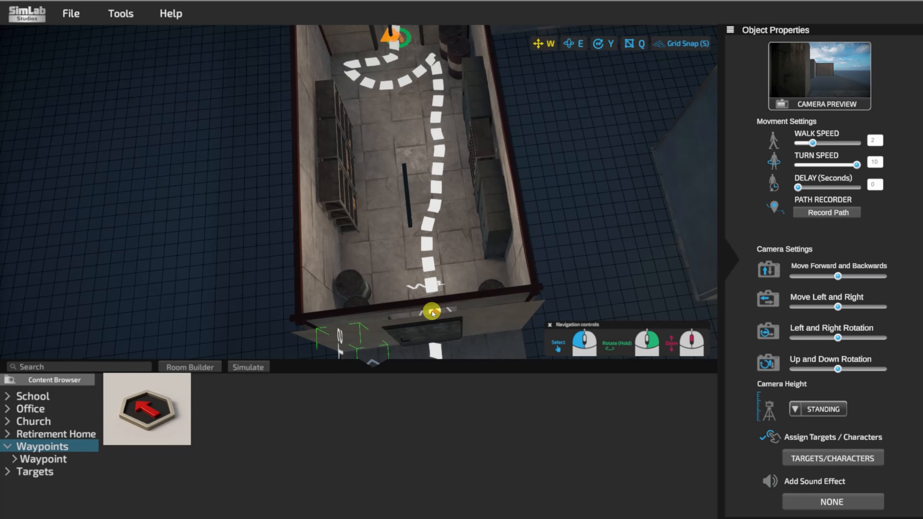
pyautogui.click(429, 313)
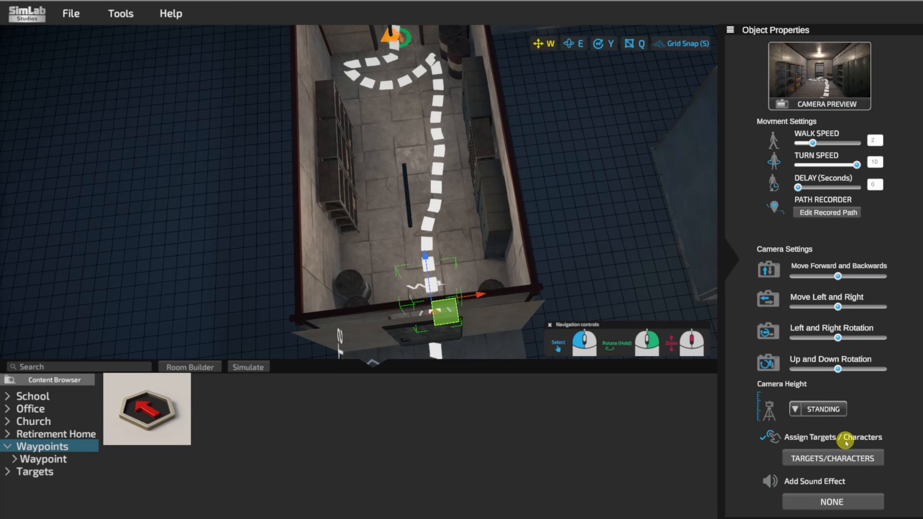
pyautogui.click(829, 459)
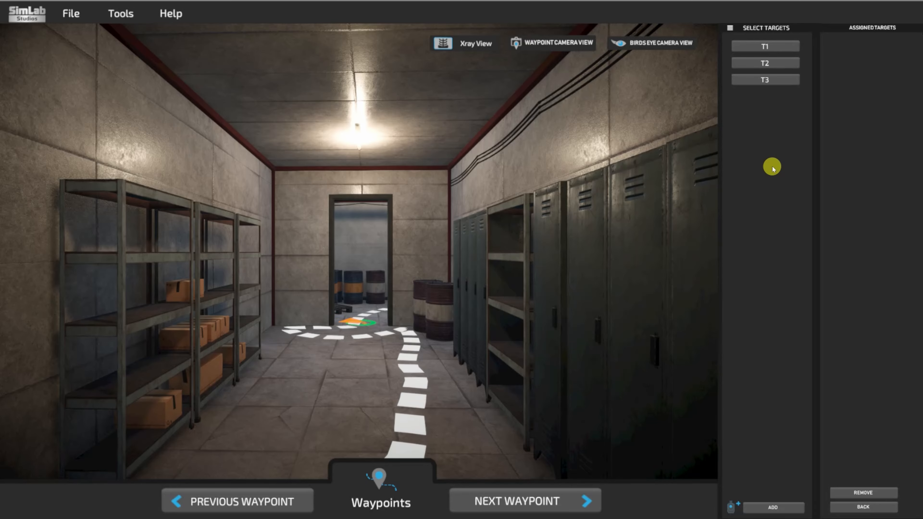
pyautogui.click(473, 44)
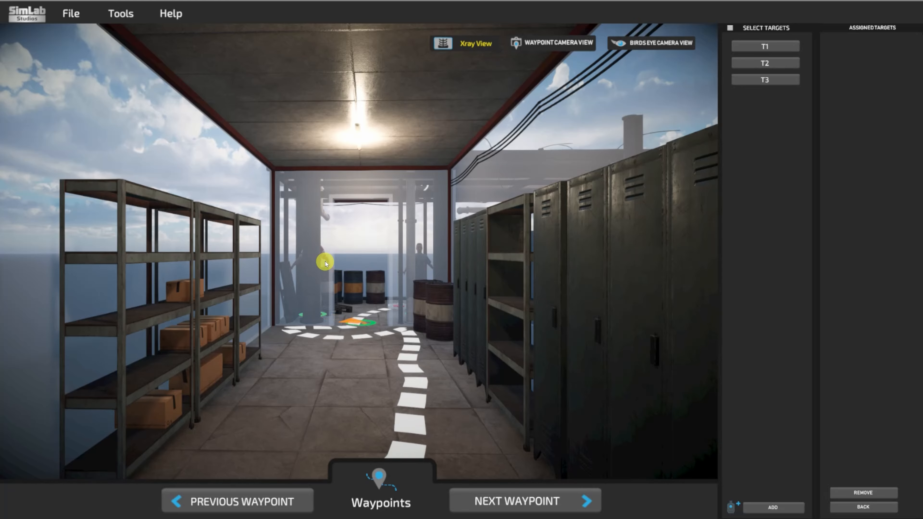
# Assign targets T1 and T2 to waypoint W1 and return to its object properties.
pyautogui.click(765, 45)
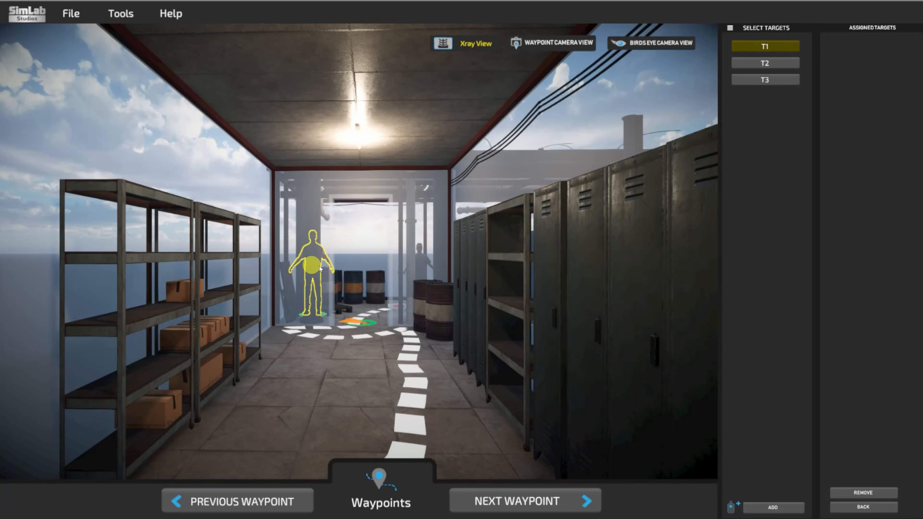
pyautogui.click(778, 63)
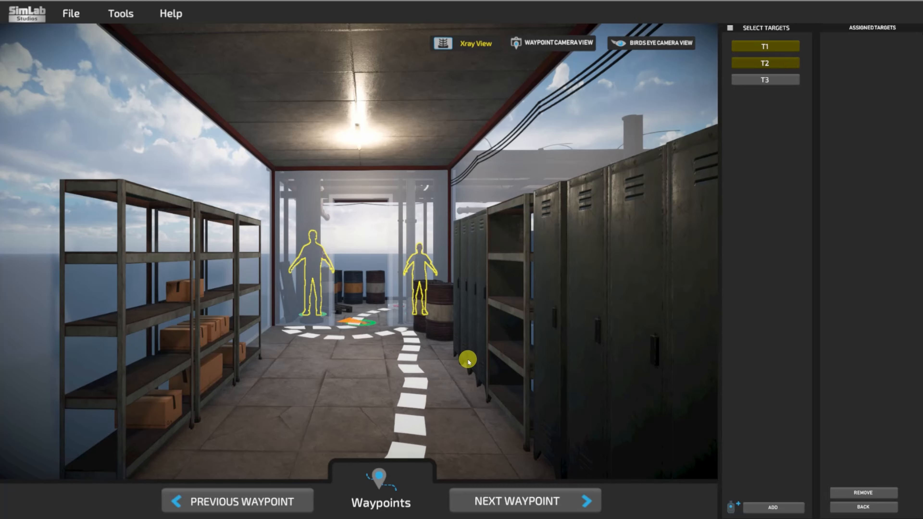
pyautogui.click(775, 509)
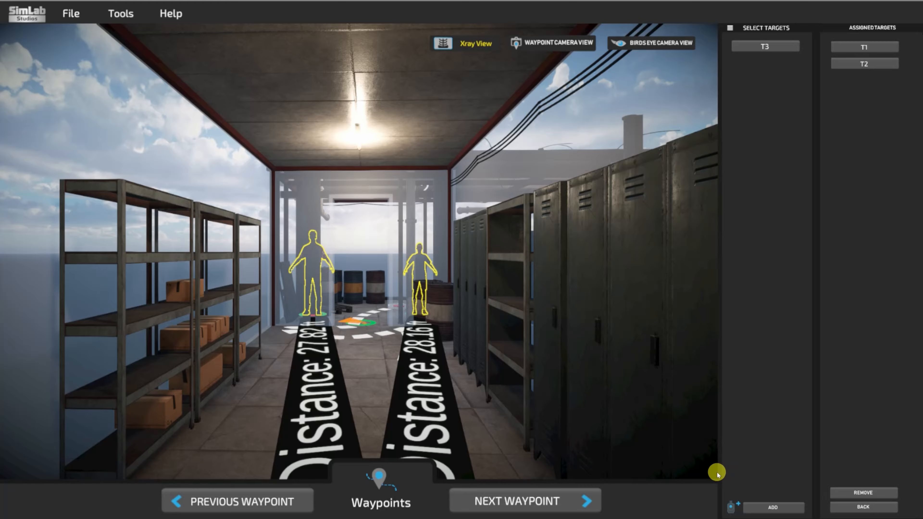
pyautogui.click(862, 508)
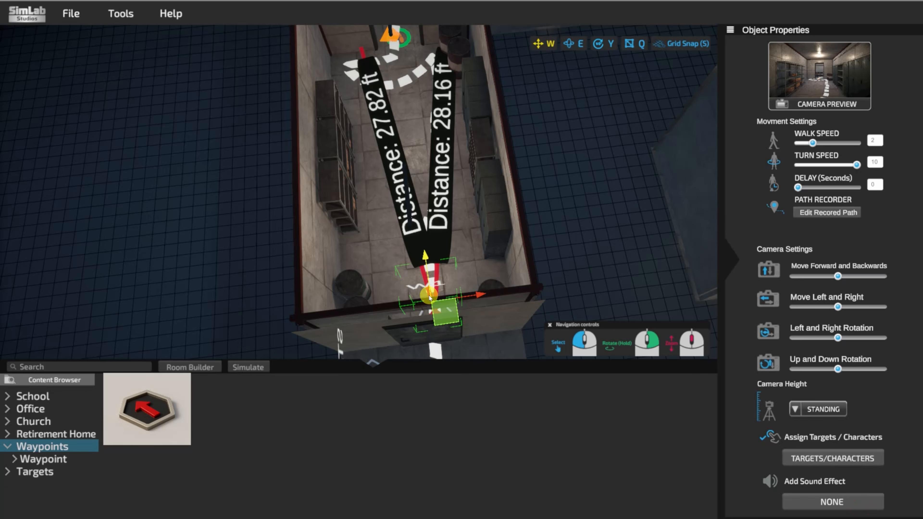
pyautogui.moveTo(418, 191); pyautogui.dragTo(436, 207, button='middle')
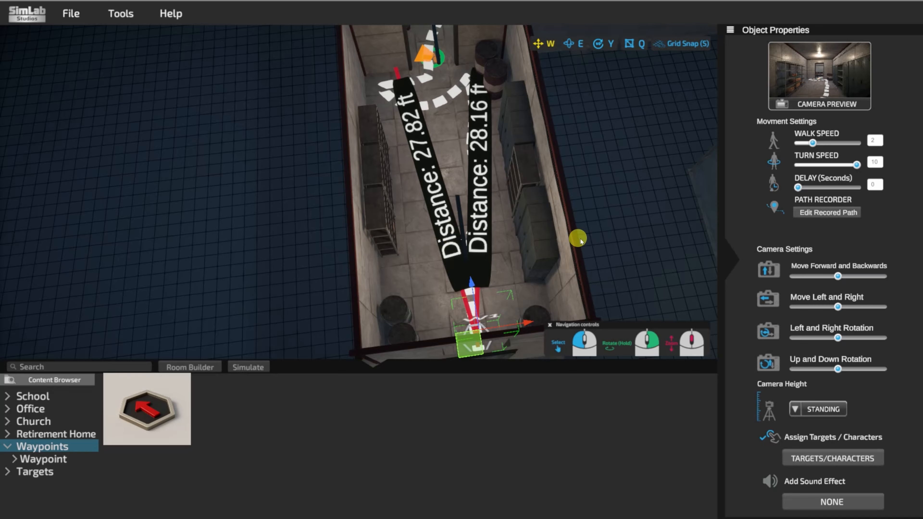
pyautogui.moveTo(485, 142); pyautogui.dragTo(491, 172, button='middle')
pyautogui.moveTo(500, 221); pyautogui.dragTo(495, 192, button='middle')
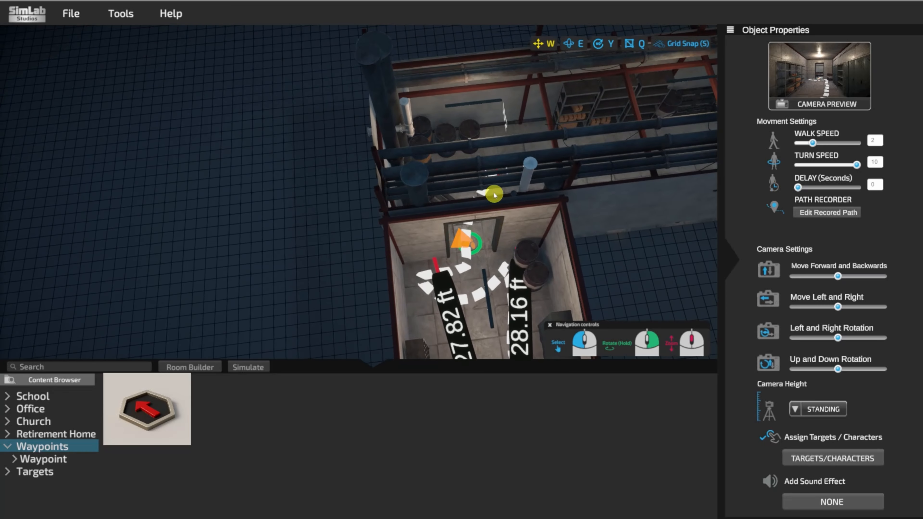
# Assign target T3 to waypoint W2 in the room beyond the locker room and return to the waypoint's object properties.
pyautogui.moveTo(468, 228); pyautogui.dragTo(511, 227, button='right')
pyautogui.moveTo(398, 209); pyautogui.dragTo(505, 245, button='middle')
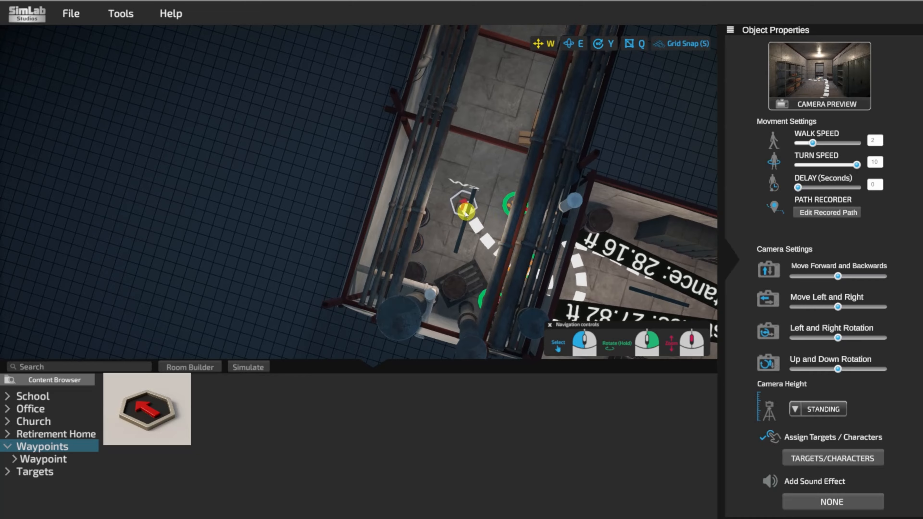
pyautogui.click(464, 203)
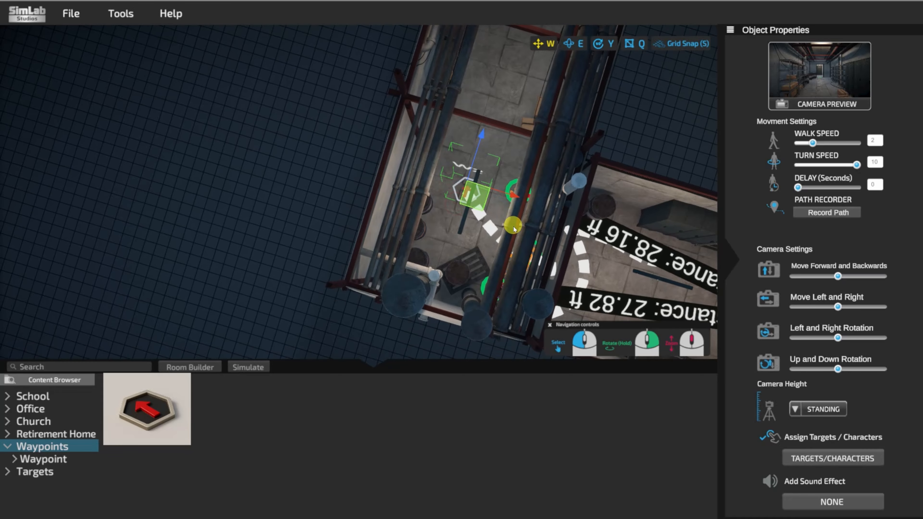
pyautogui.moveTo(514, 227); pyautogui.dragTo(516, 208, button='right')
pyautogui.moveTo(482, 218); pyautogui.dragTo(487, 189, button='middle')
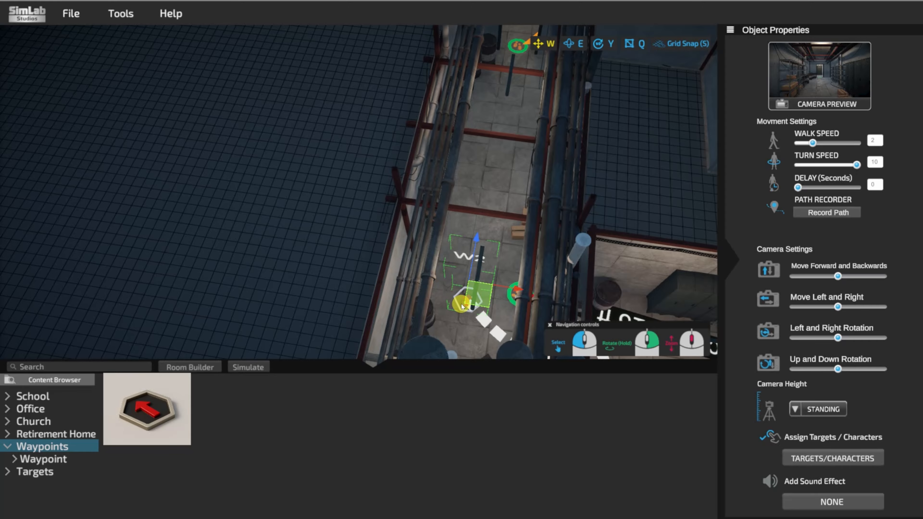
pyautogui.click(832, 459)
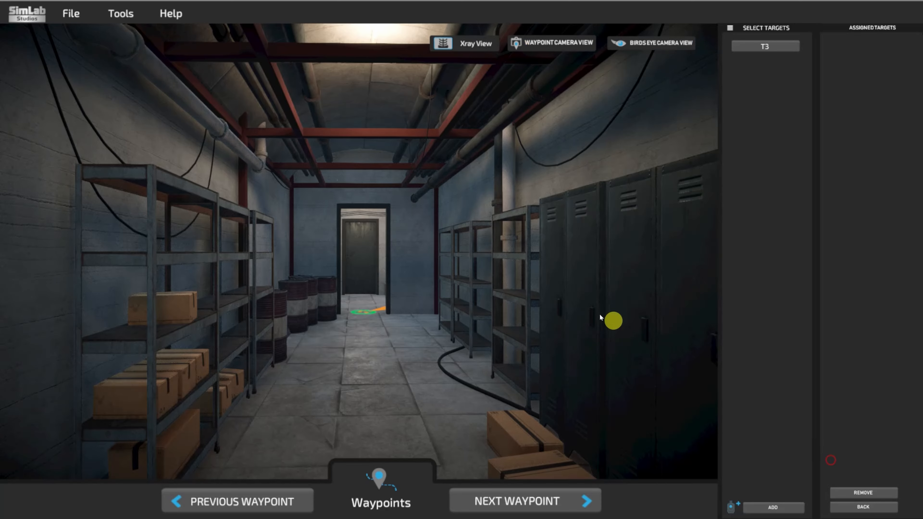
pyautogui.click(767, 49)
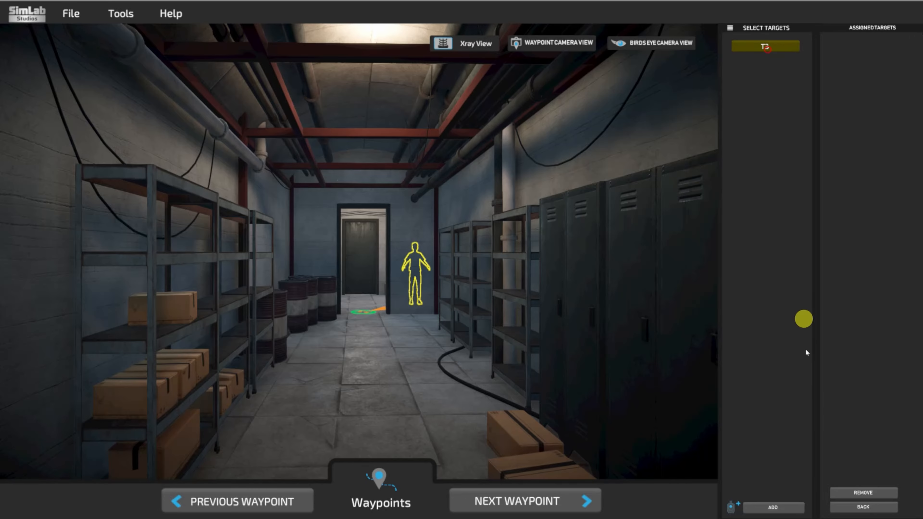
pyautogui.click(791, 508)
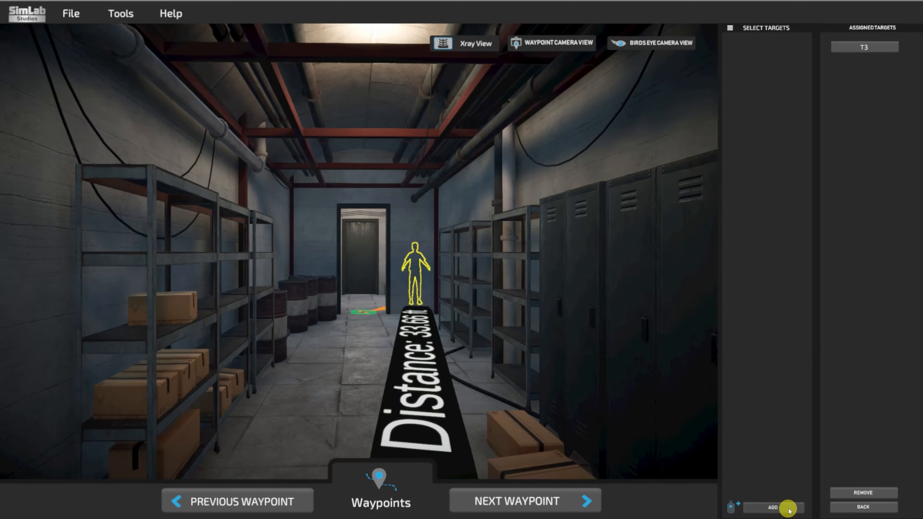
pyautogui.click(862, 508)
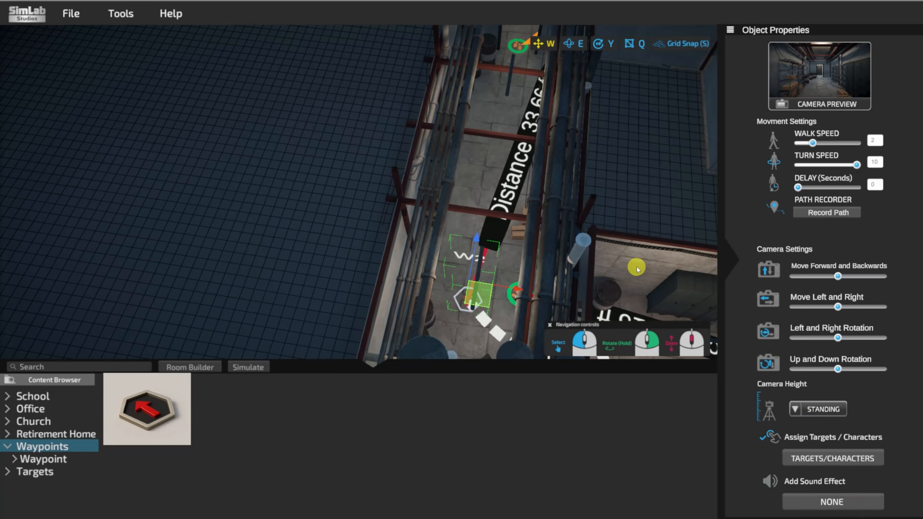
# Examine the target distance lines from waypoint W1 through the locker room and the area around waypoint W2.
pyautogui.moveTo(637, 267); pyautogui.dragTo(604, 192, button='right')
pyautogui.scroll(2, 526, 181)
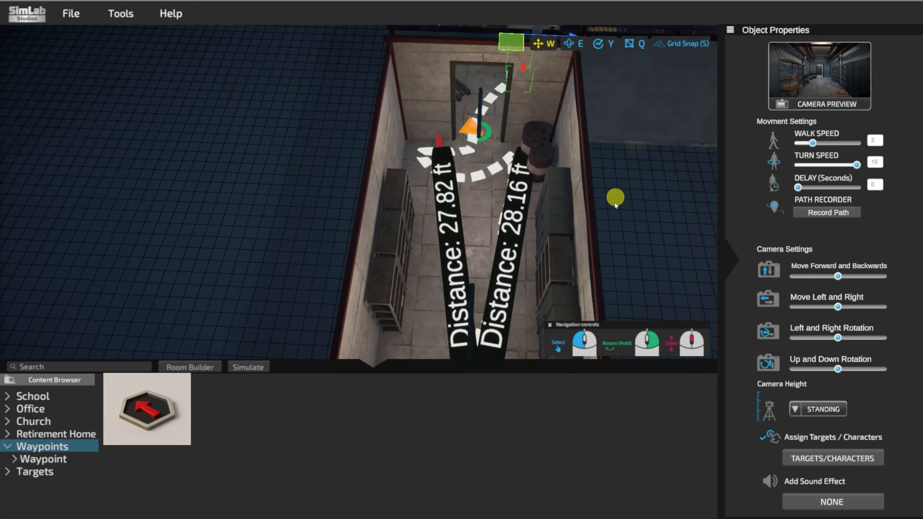
pyautogui.scroll(-5, 604, 226)
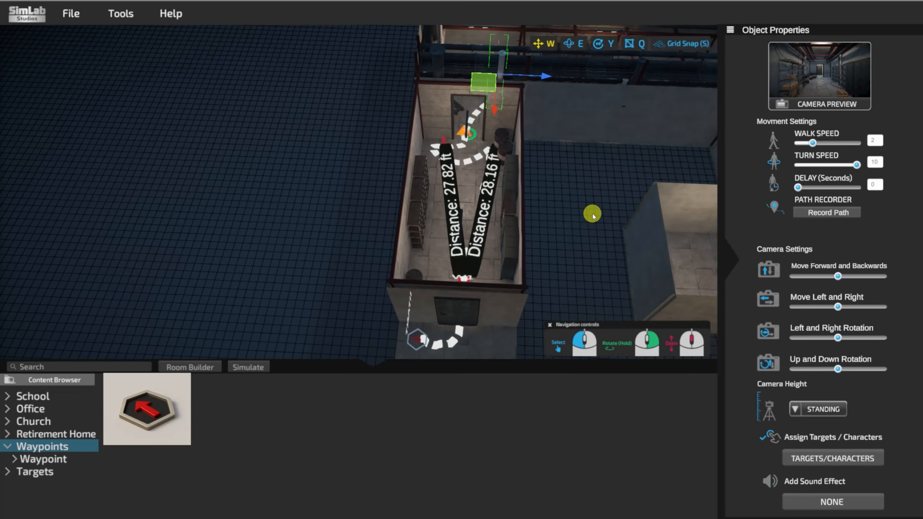
pyautogui.moveTo(489, 168); pyautogui.dragTo(493, 205, button='middle')
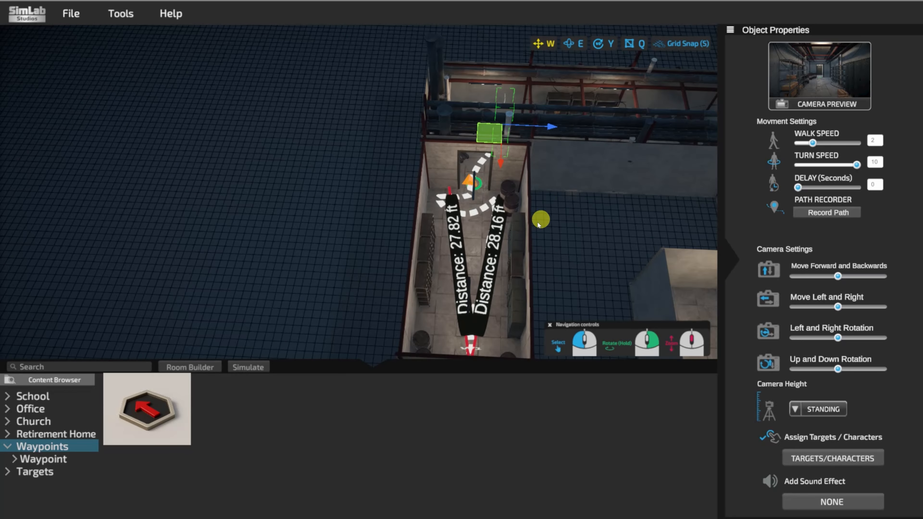
pyautogui.scroll(5, 472, 176)
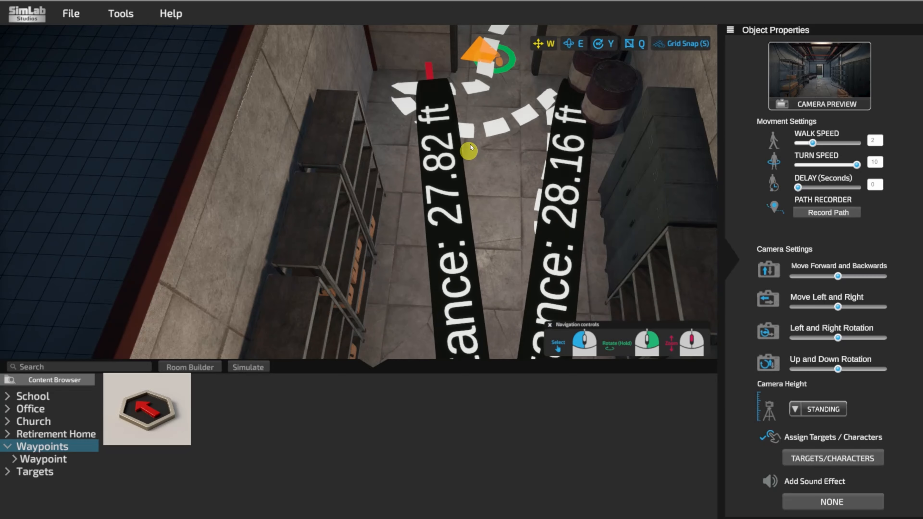
pyautogui.moveTo(471, 149); pyautogui.dragTo(472, 207, button='middle')
pyautogui.moveTo(472, 207); pyautogui.dragTo(501, 235, button='right')
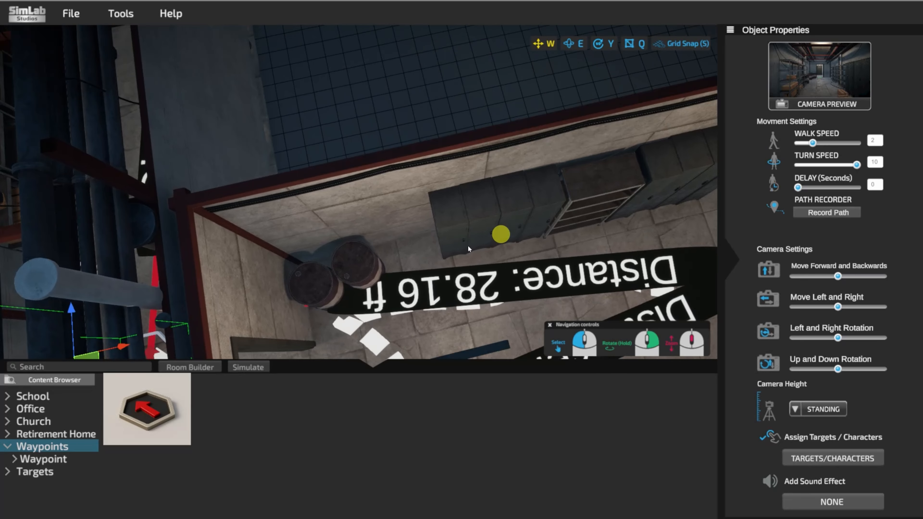
pyautogui.moveTo(467, 246); pyautogui.dragTo(496, 222, button='middle')
pyautogui.moveTo(496, 222); pyautogui.dragTo(497, 199, button='right')
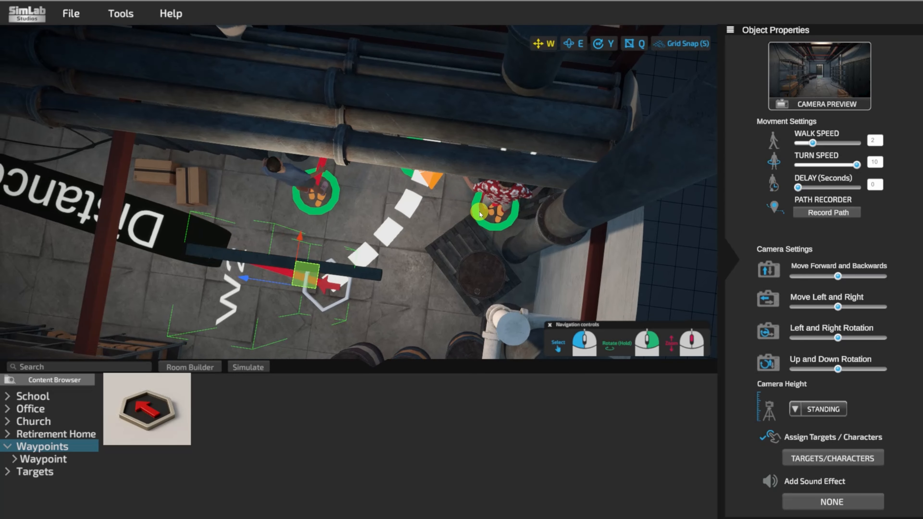
# Open the behaviour tree of the character in the red floral shirt and inspect its Start and Path Point nodes.
pyautogui.moveTo(436, 200); pyautogui.dragTo(406, 217, button='right')
pyautogui.click(430, 183)
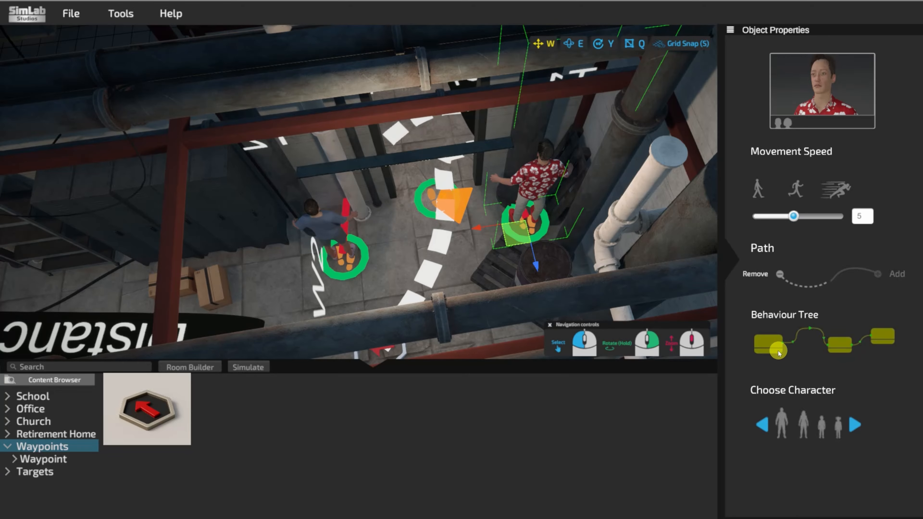
pyautogui.click(770, 345)
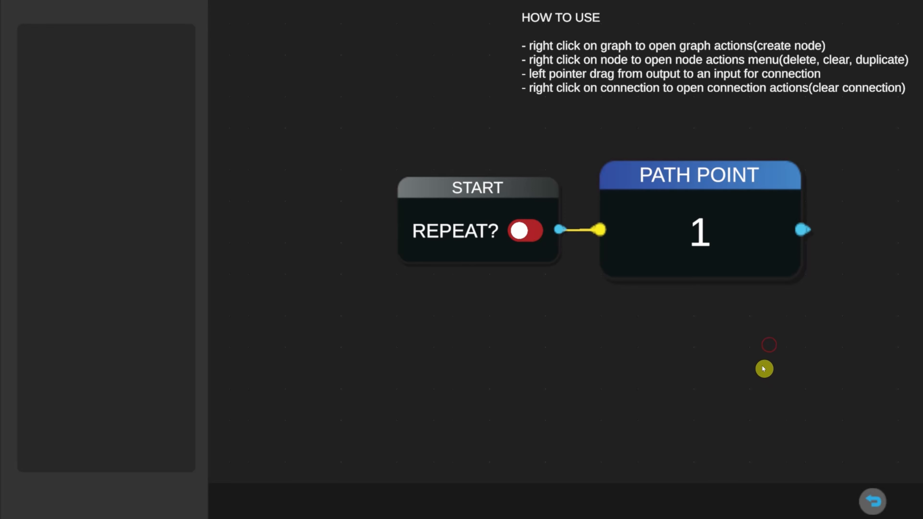
pyautogui.scroll(-2, 755, 362)
pyautogui.moveTo(751, 363); pyautogui.dragTo(656, 339, button='middle')
pyautogui.scroll(-1, 690, 355)
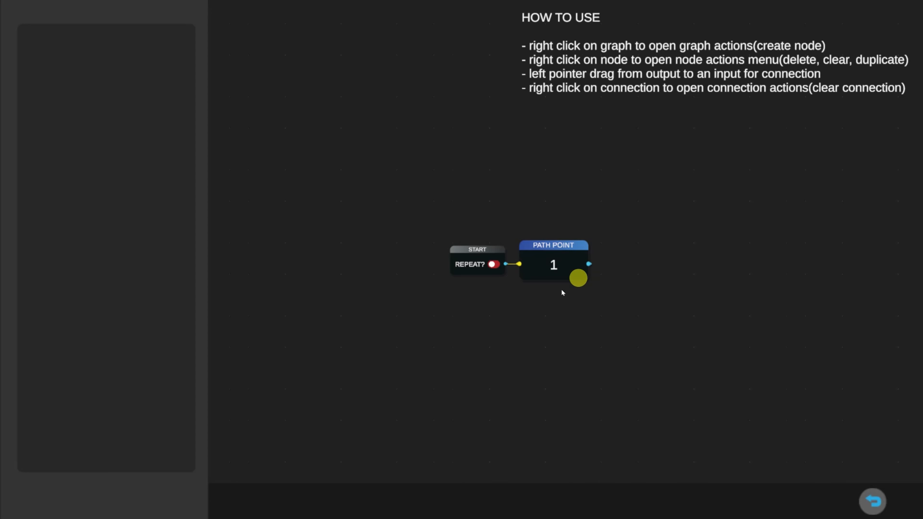
pyautogui.moveTo(509, 311); pyautogui.dragTo(512, 300, button='middle')
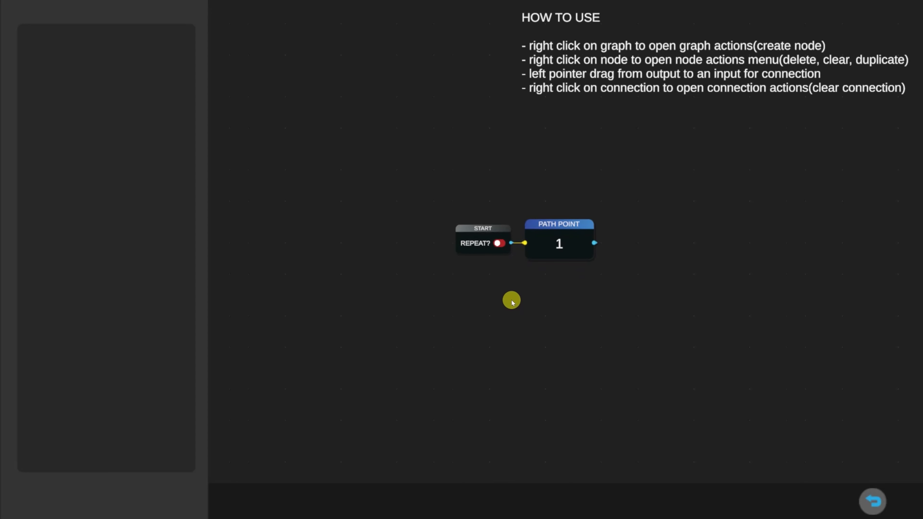
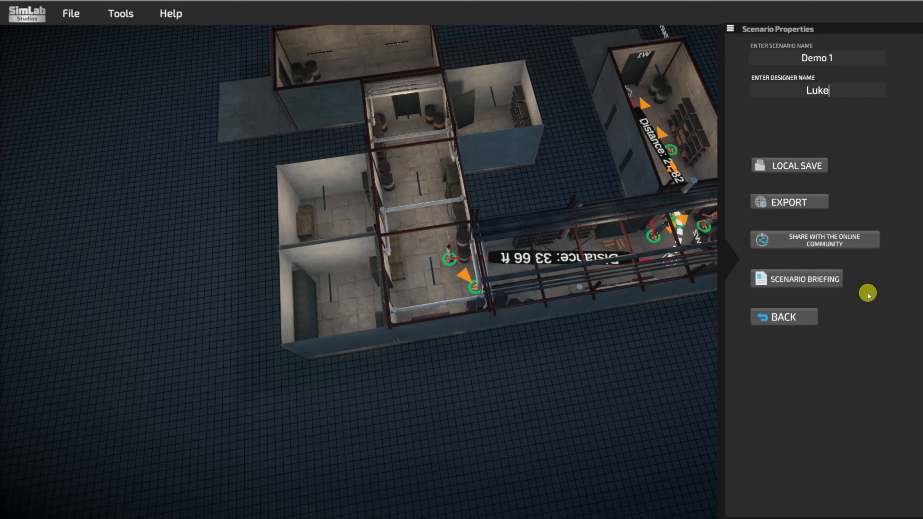
# View the scenario briefing form, close it without entries, and save the Demo 1 scenario locally.
pyautogui.click(823, 285)
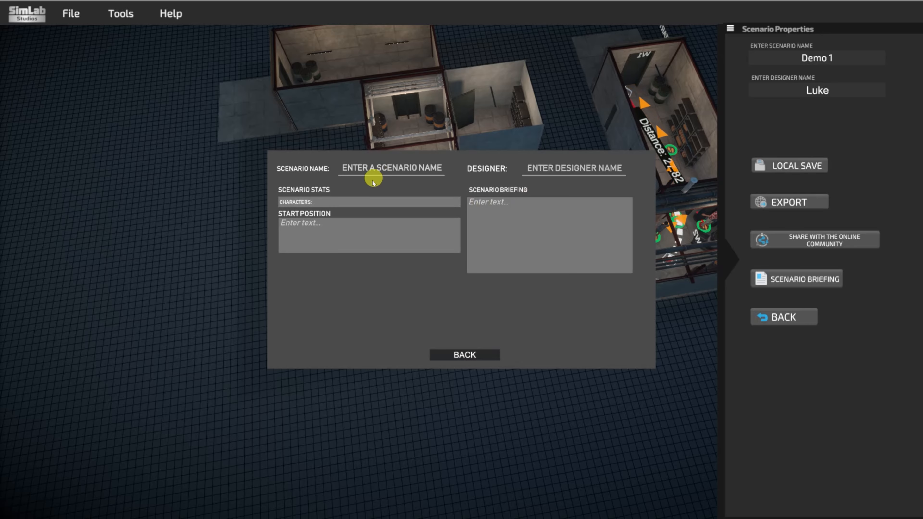
pyautogui.click(473, 355)
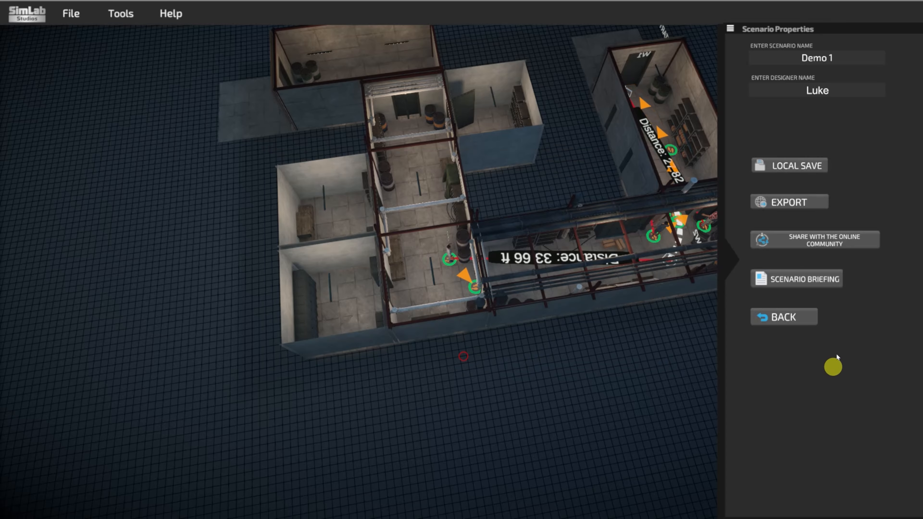
pyautogui.click(790, 166)
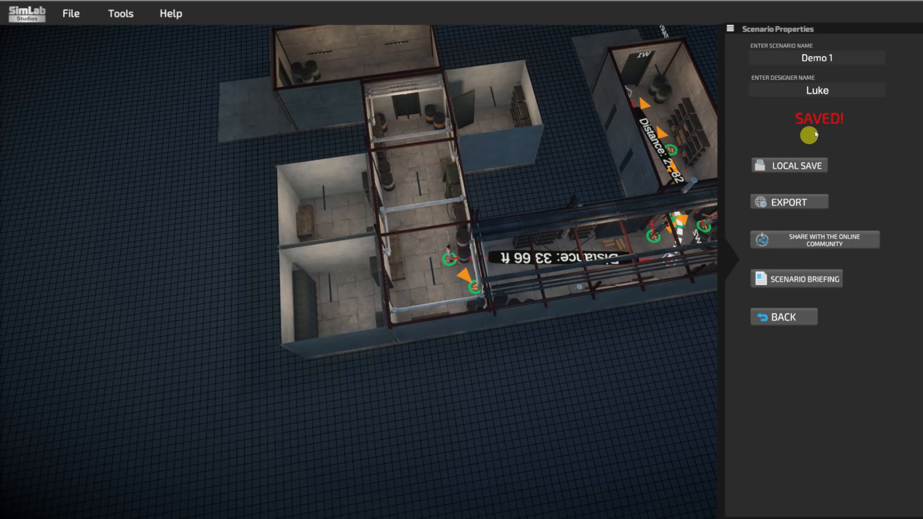
# Exit the editor to the main menu without saving the scenario again.
pyautogui.click(70, 13)
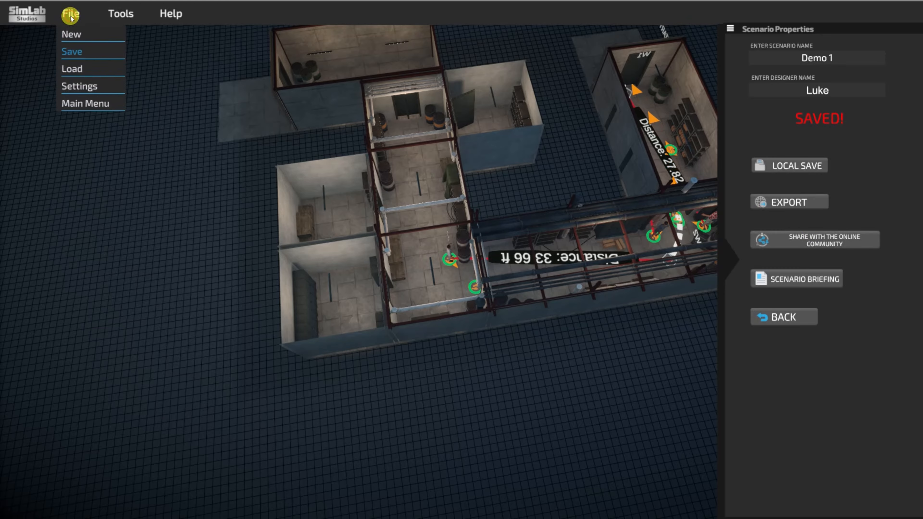
pyautogui.click(90, 103)
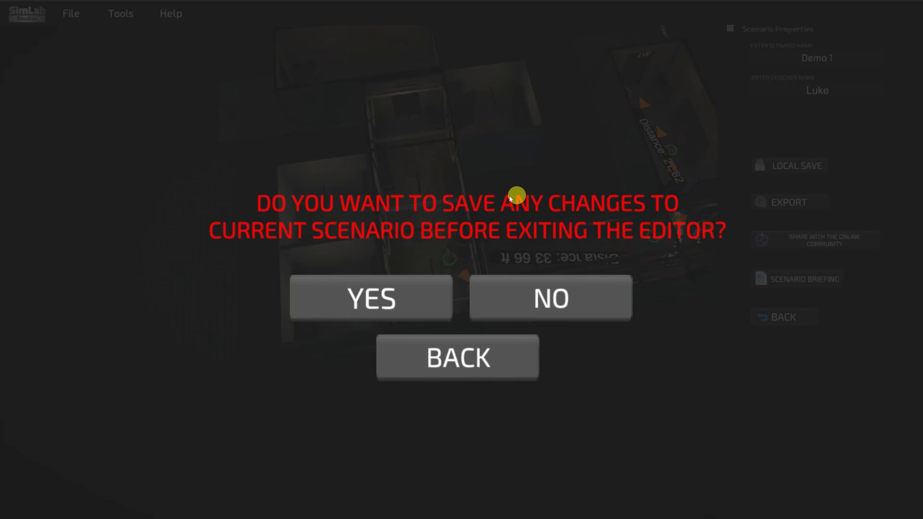
pyautogui.click(527, 311)
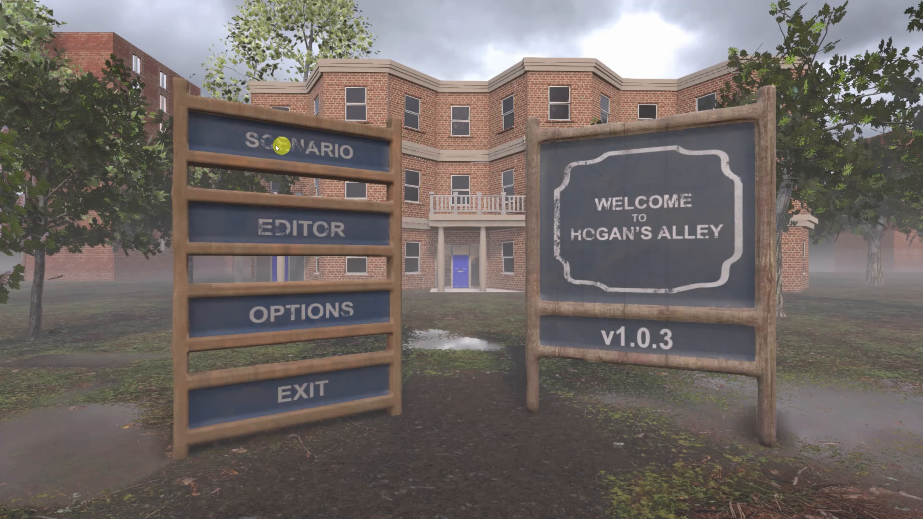
# Find Demo 1 in the list of local scenarios, select it, and return to the main menu without loading it.
pyautogui.click(289, 146)
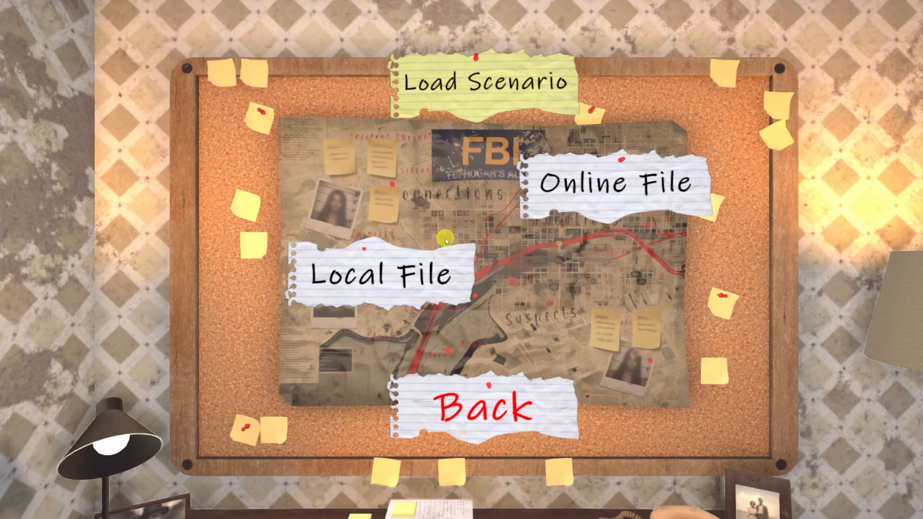
pyautogui.click(397, 278)
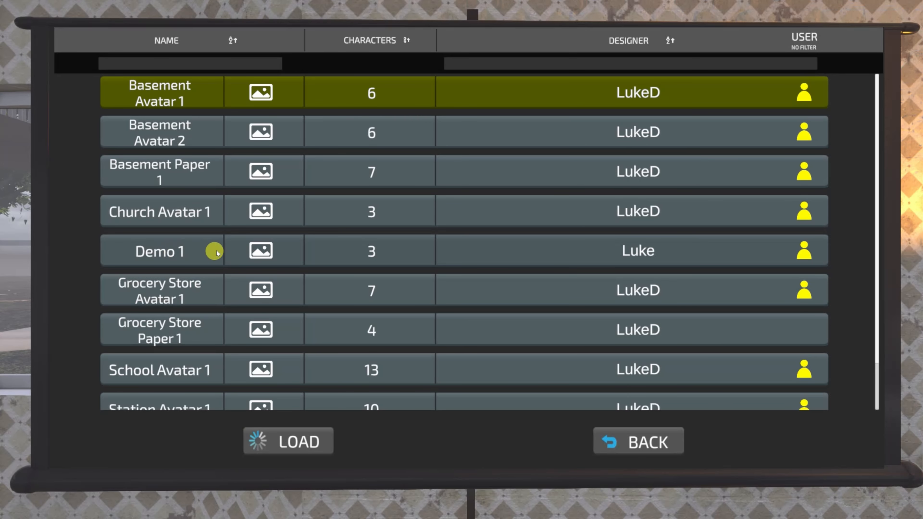
pyautogui.click(183, 251)
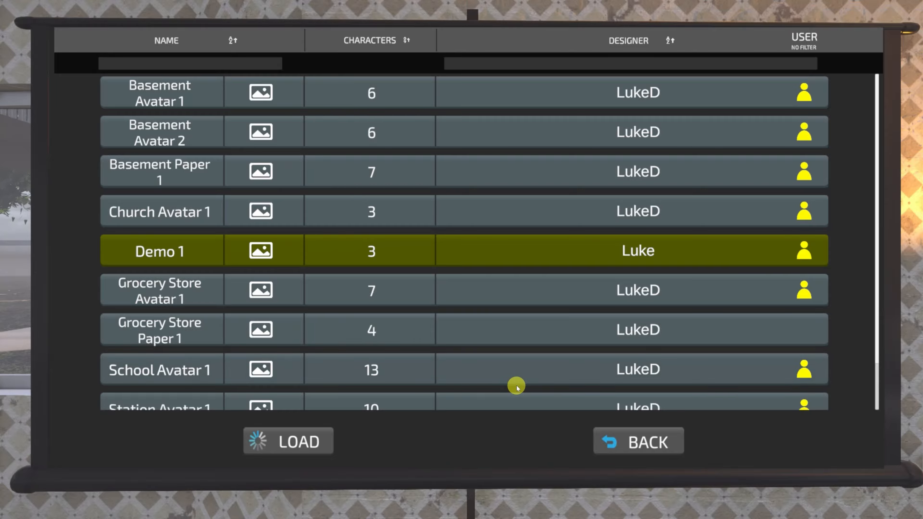
pyautogui.click(651, 443)
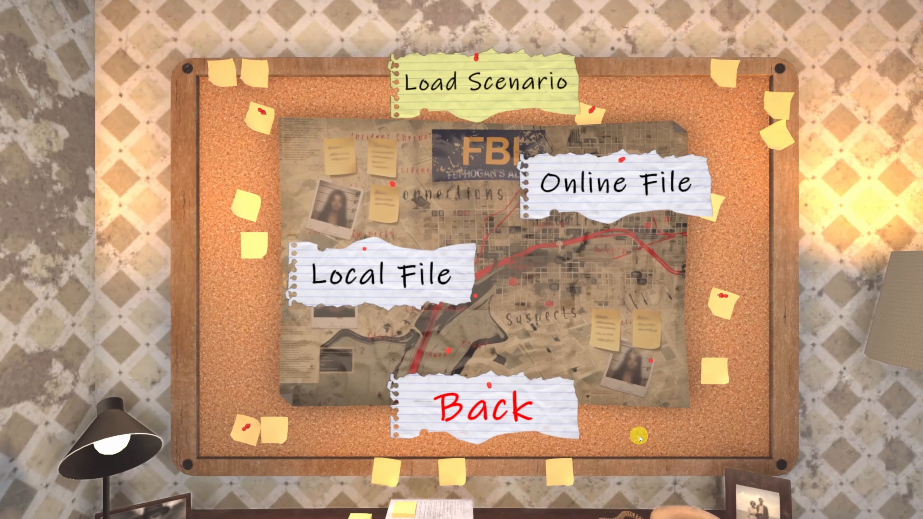
pyautogui.click(495, 414)
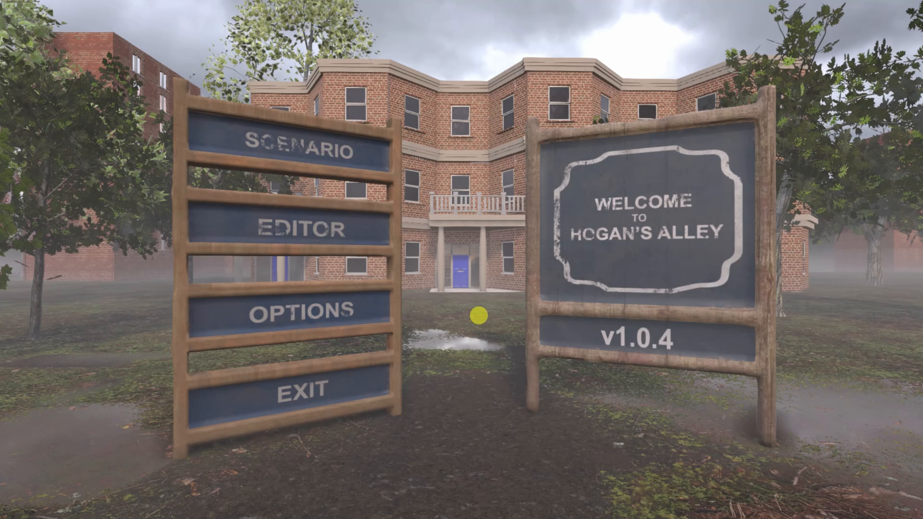
# Start a new scenario in the editor from the Blank Canvas.
pyautogui.click(301, 232)
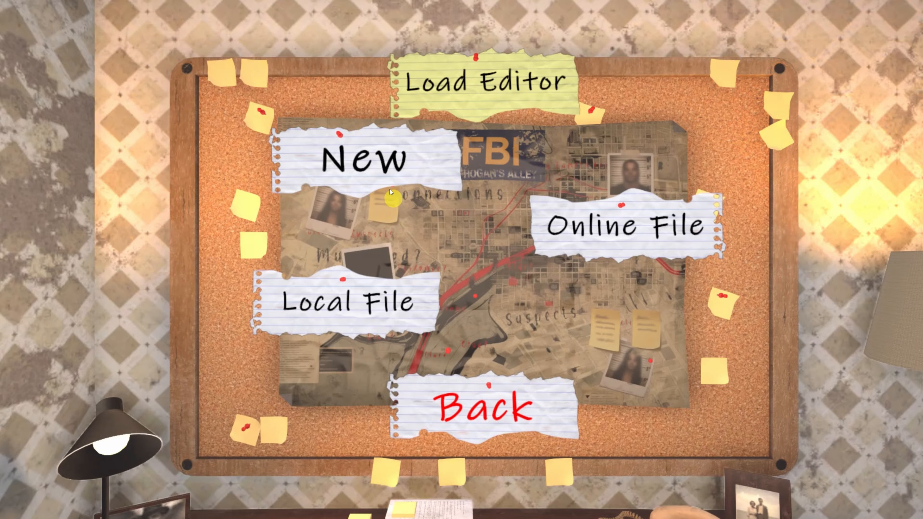
pyautogui.click(383, 161)
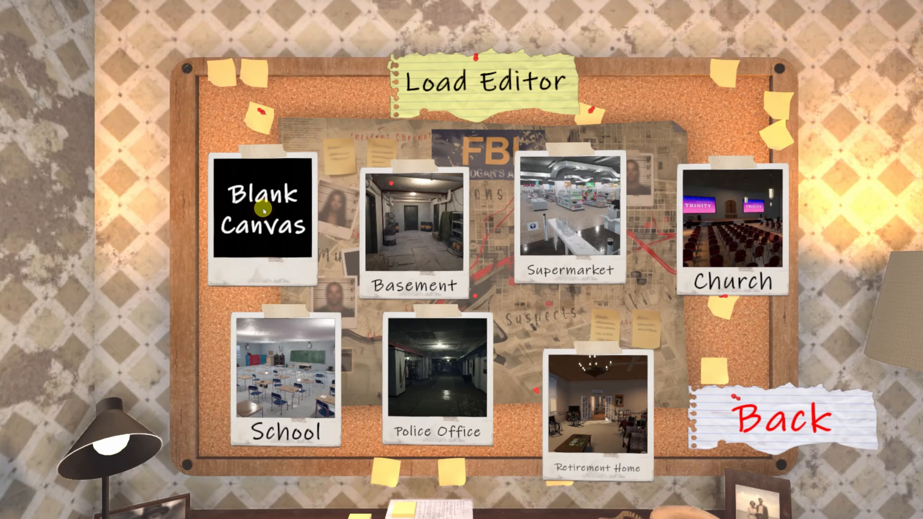
pyautogui.click(263, 208)
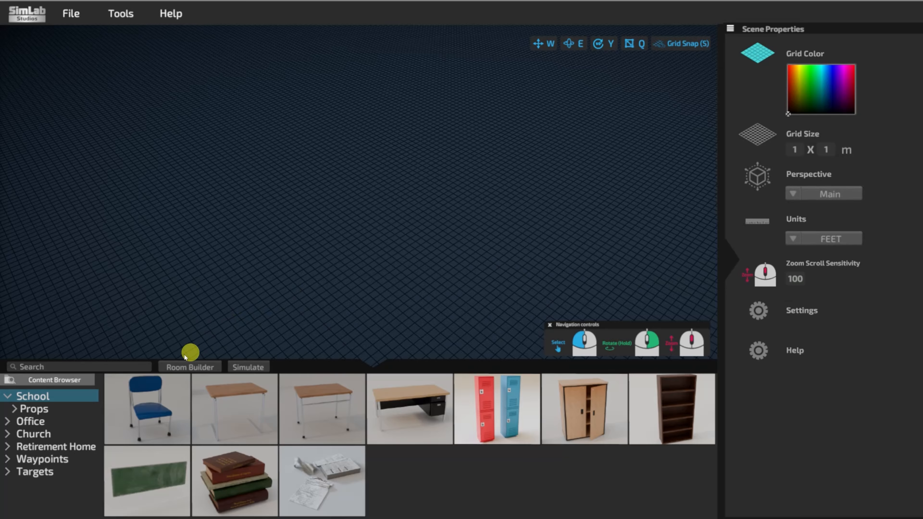
# Create a roughly square room in the middle of the empty grid with the Room Builder.
pyautogui.click(190, 368)
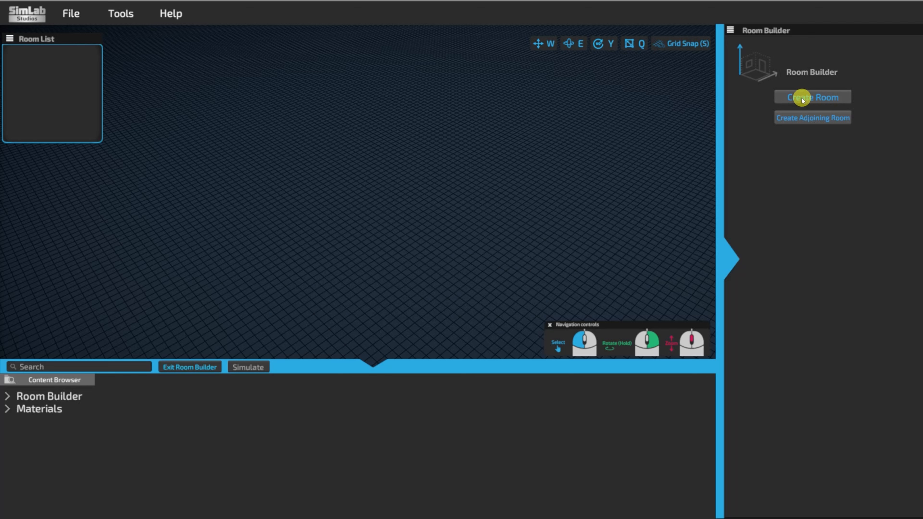
pyautogui.click(809, 97)
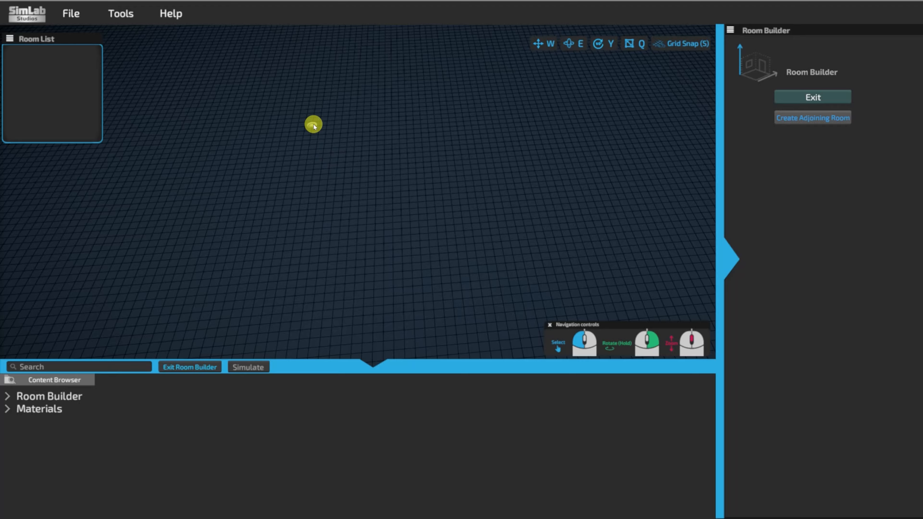
pyautogui.moveTo(311, 124); pyautogui.dragTo(554, 295)
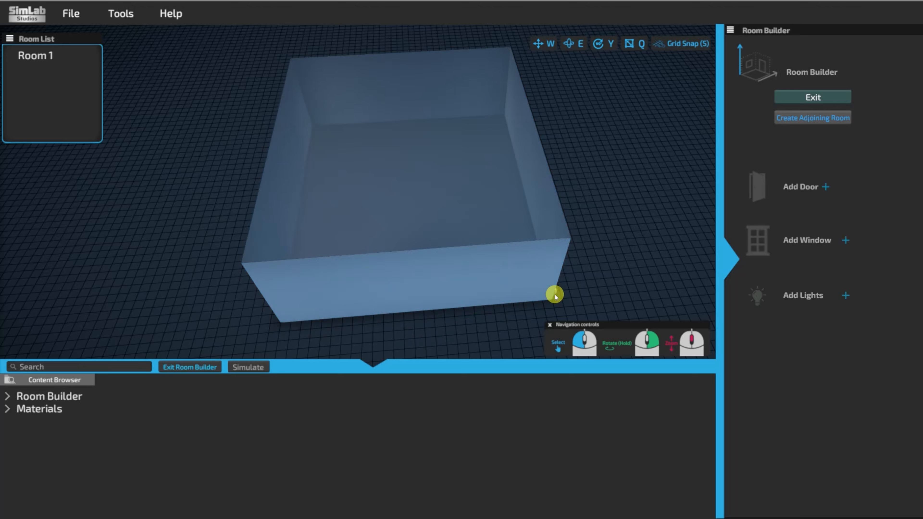
# Create a smaller adjoining room extending outward from the far end of the square room's side wall.
pyautogui.scroll(-4, 586, 249)
pyautogui.scroll(-2, 585, 249)
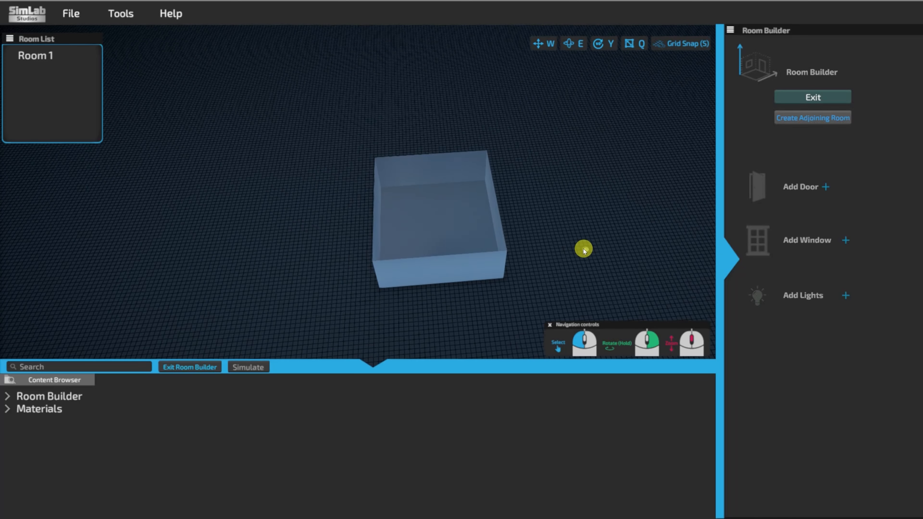
pyautogui.moveTo(567, 256); pyautogui.dragTo(530, 227, button='right')
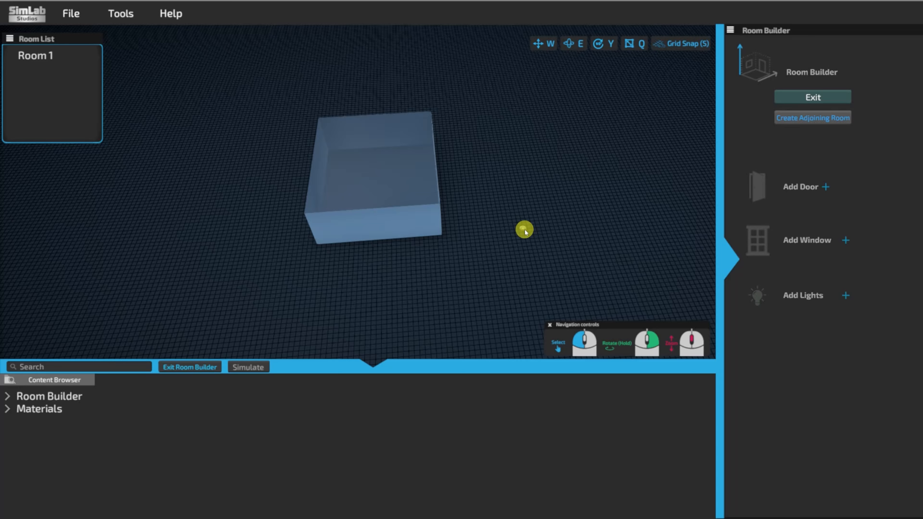
pyautogui.moveTo(522, 227)
pyautogui.mouseDown(button='right')
pyautogui.moveTo(505, 223)
pyautogui.moveTo(534, 231)
pyautogui.mouseUp(button='right')
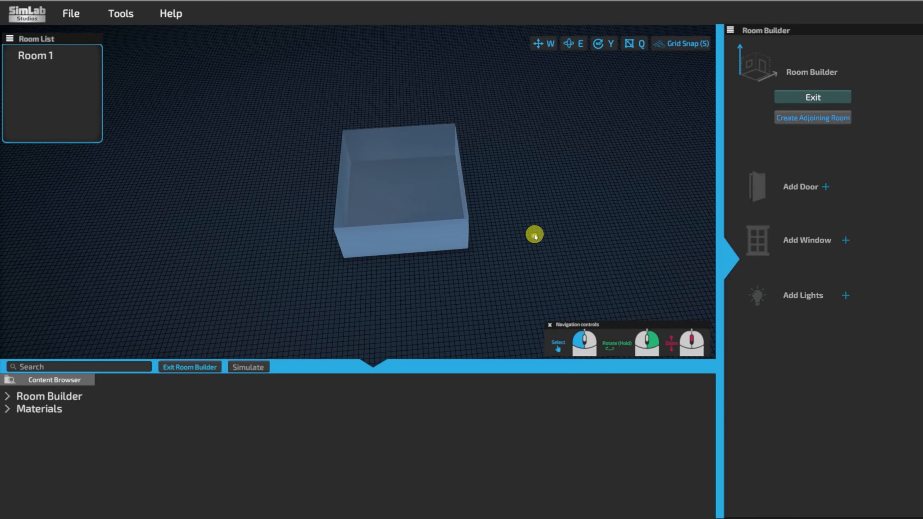
pyautogui.scroll(-2, 492, 219)
pyautogui.scroll(2, 492, 218)
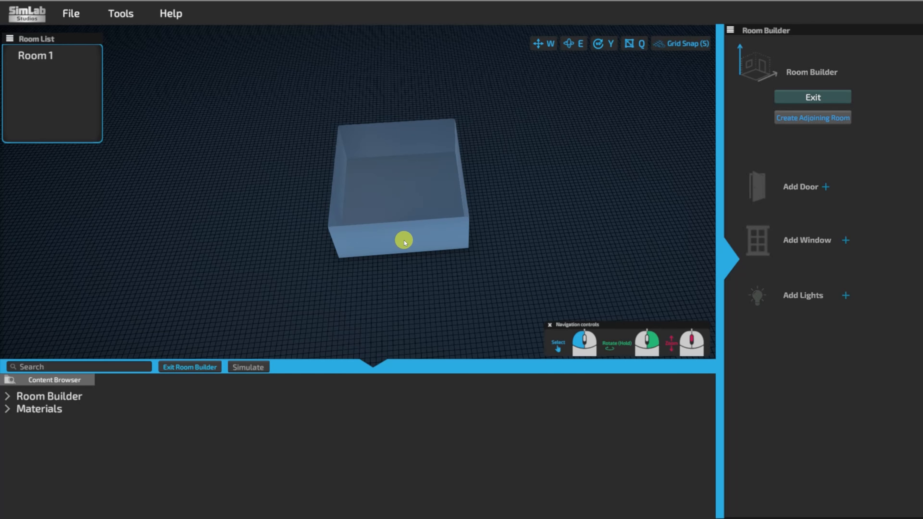
pyautogui.scroll(-2, 461, 248)
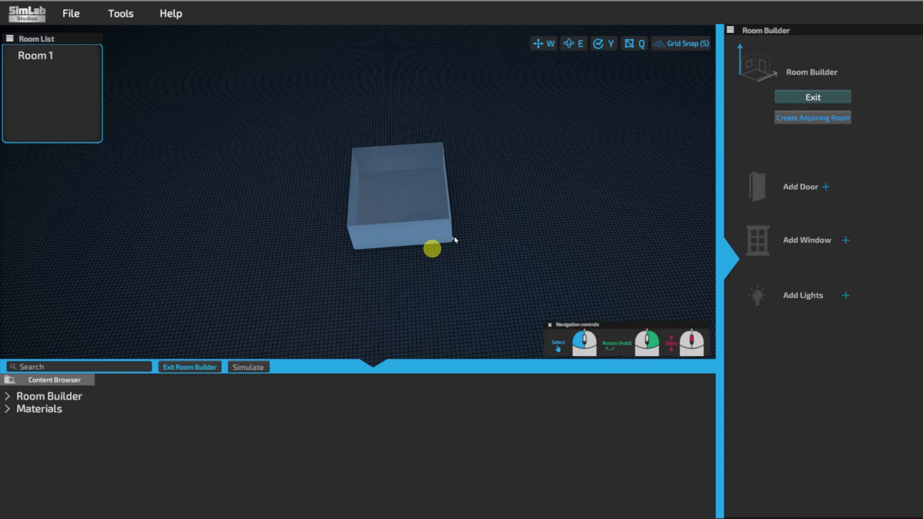
pyautogui.scroll(2, 455, 240)
pyautogui.moveTo(470, 181); pyautogui.dragTo(472, 208, button='middle')
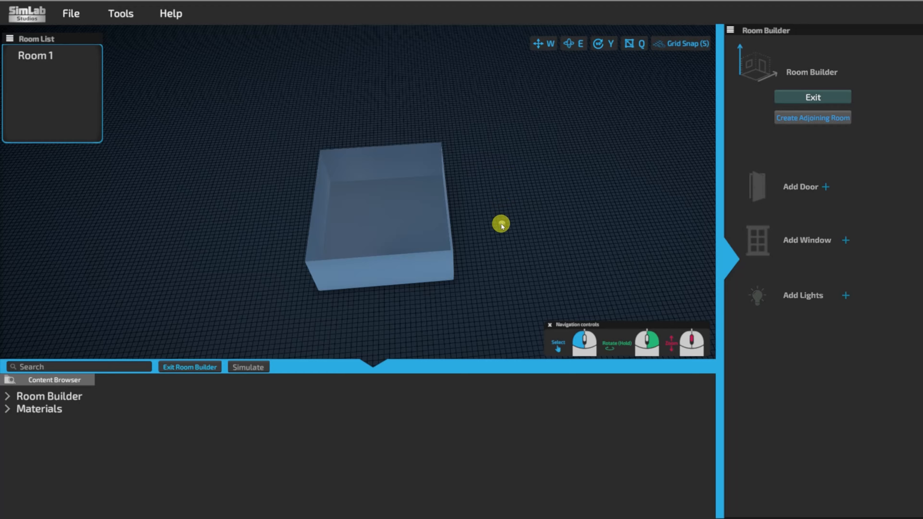
pyautogui.click(807, 119)
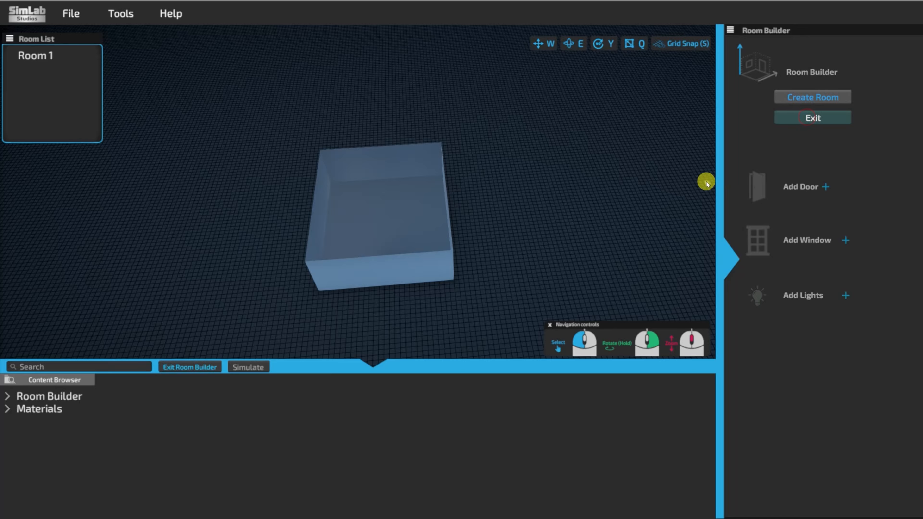
pyautogui.moveTo(542, 184); pyautogui.dragTo(509, 188, button='right')
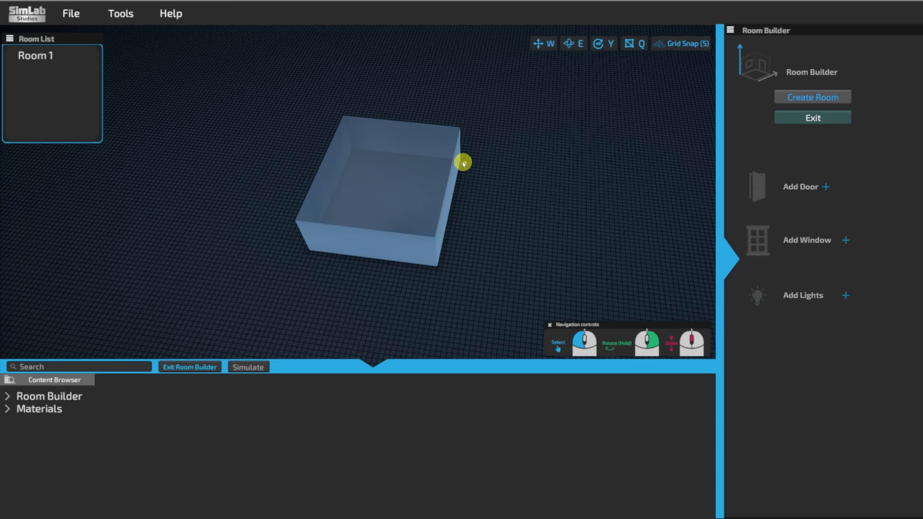
pyautogui.moveTo(462, 160); pyautogui.dragTo(546, 208)
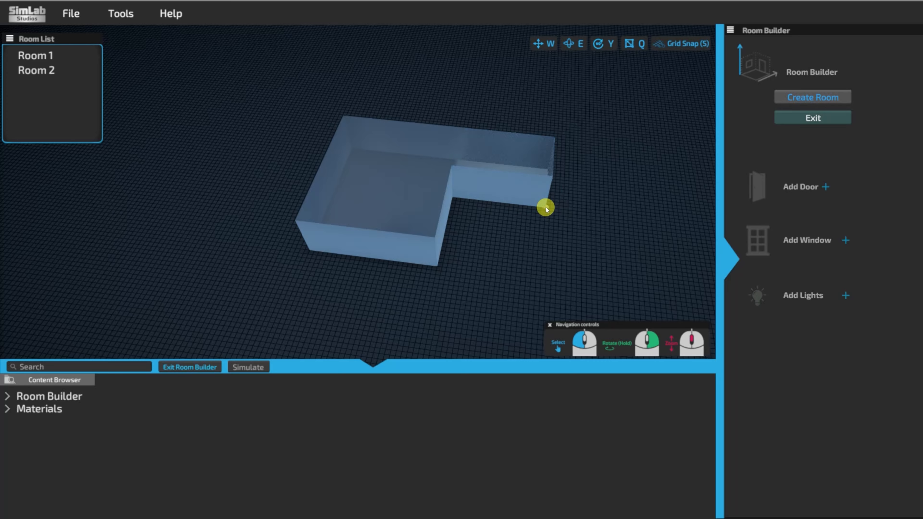
# Leave adjoining mode and create a long, narrow separate room along the square room's front wall, extending past its far corner.
pyautogui.moveTo(479, 255); pyautogui.dragTo(476, 230, button='right')
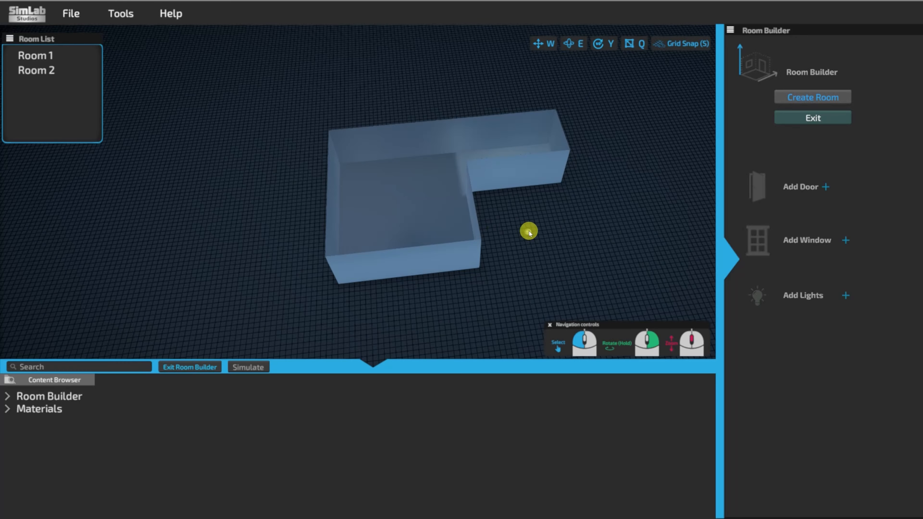
pyautogui.moveTo(543, 232); pyautogui.dragTo(546, 191, button='right')
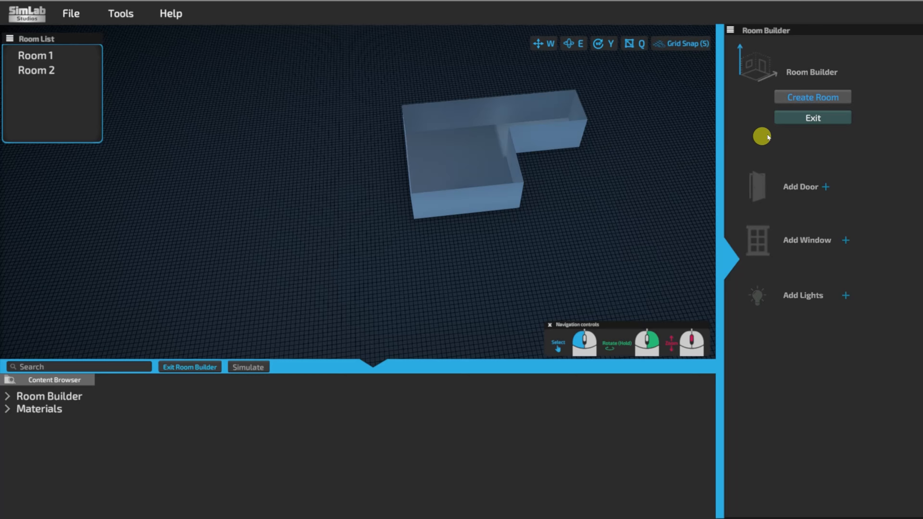
pyautogui.click(805, 118)
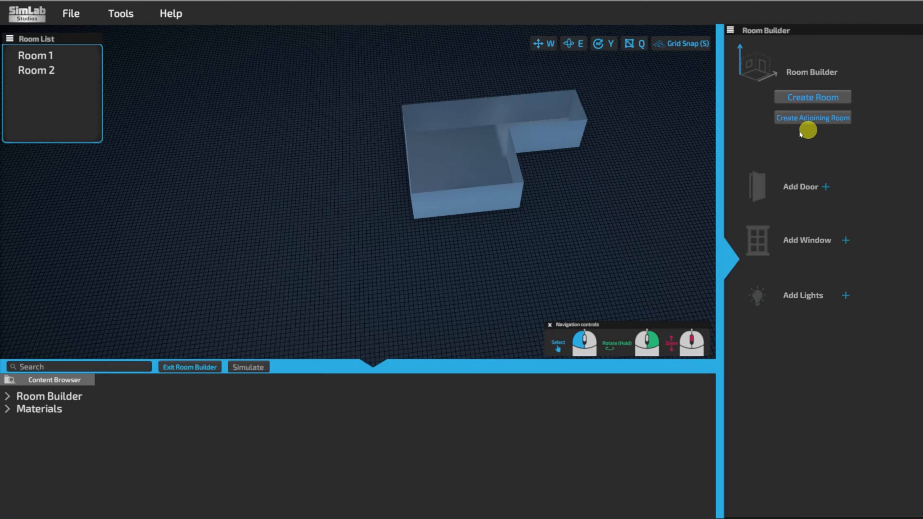
pyautogui.click(806, 98)
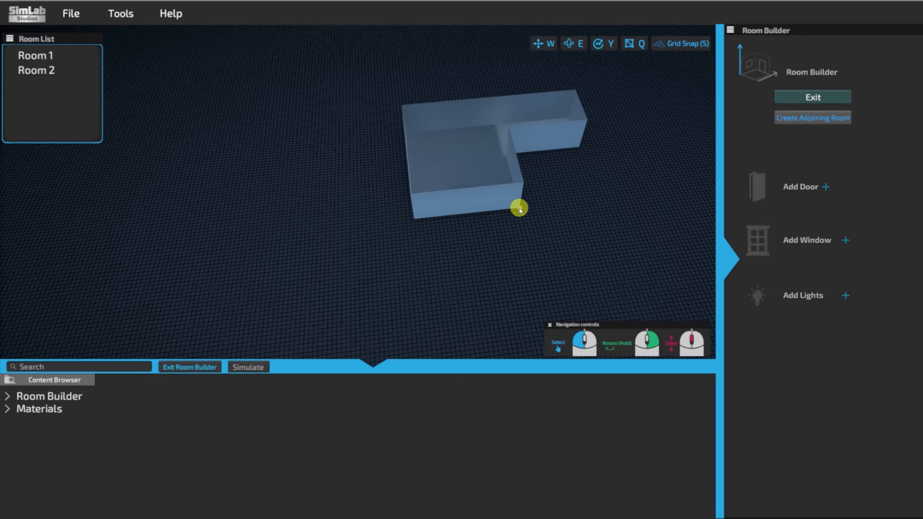
pyautogui.moveTo(520, 210); pyautogui.dragTo(270, 288)
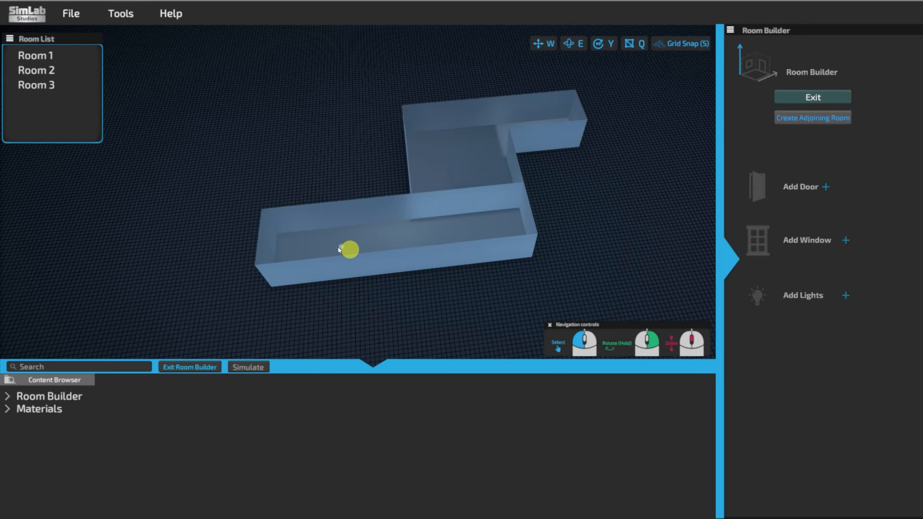
# Create an adjoining room off the long room's outer side, at the end beside the square room, and leave adjoining mode.
pyautogui.moveTo(333, 241); pyautogui.dragTo(519, 249, button='right')
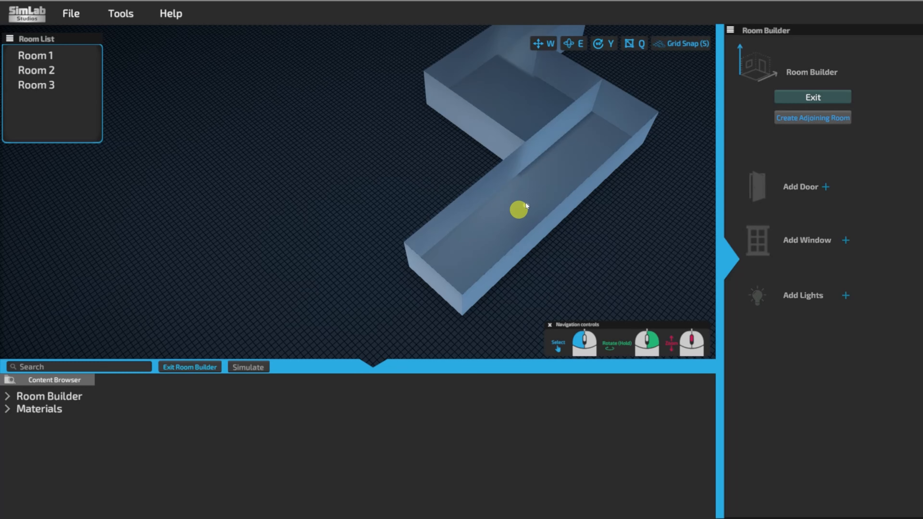
pyautogui.moveTo(560, 127); pyautogui.dragTo(548, 165, button='right')
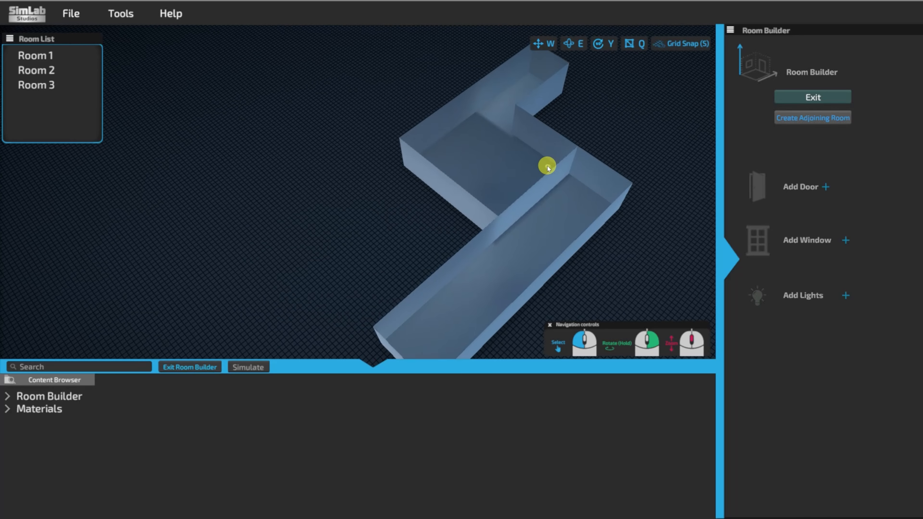
pyautogui.moveTo(525, 236); pyautogui.dragTo(368, 180, button='right')
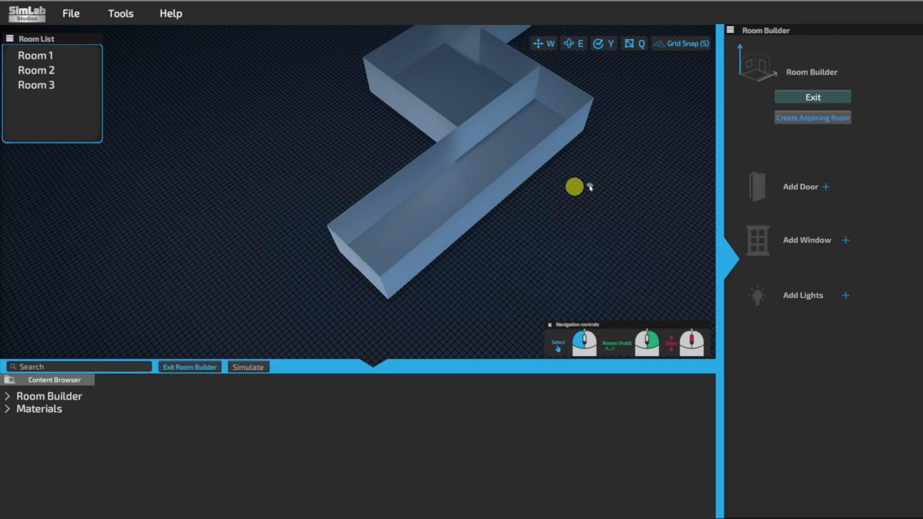
pyautogui.moveTo(589, 187); pyautogui.dragTo(532, 222, button='right')
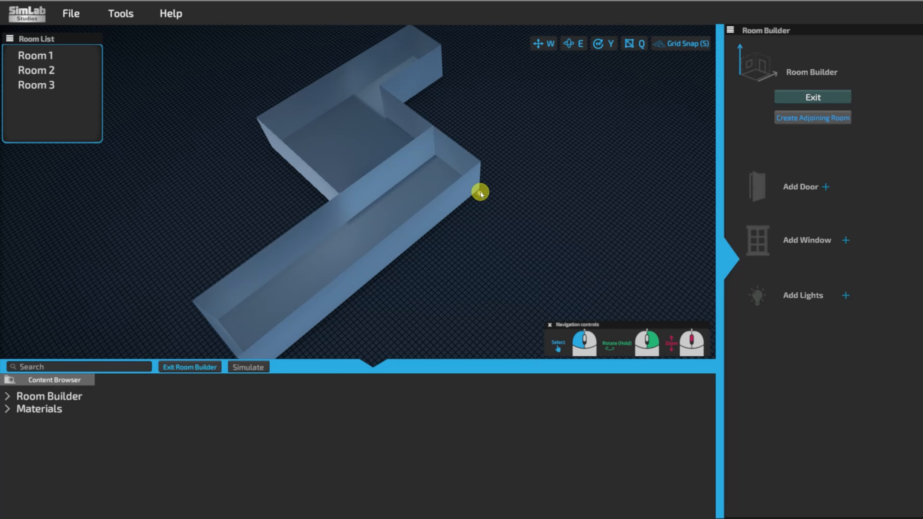
pyautogui.moveTo(444, 244); pyautogui.dragTo(456, 219, button='right')
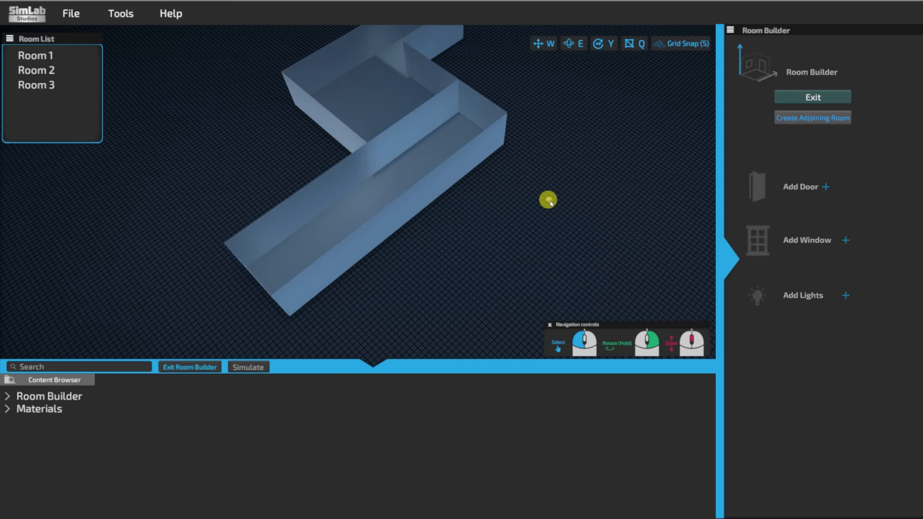
pyautogui.click(803, 119)
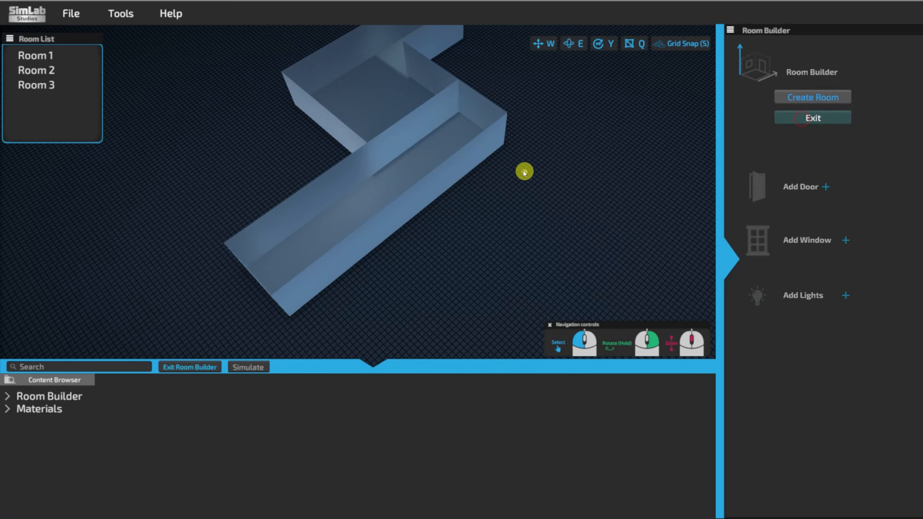
pyautogui.moveTo(503, 146); pyautogui.dragTo(547, 251)
pyautogui.moveTo(455, 257); pyautogui.dragTo(630, 140, button='right')
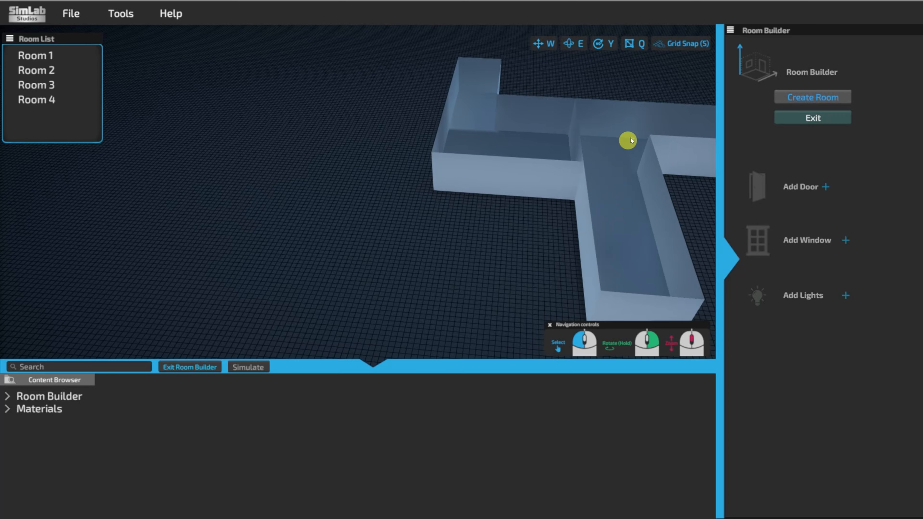
pyautogui.moveTo(653, 176); pyautogui.dragTo(599, 214, button='right')
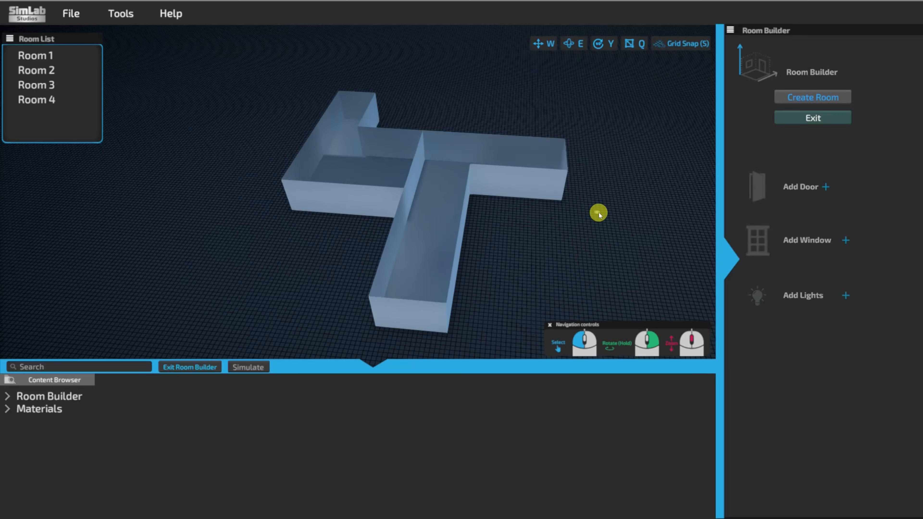
pyautogui.click(815, 118)
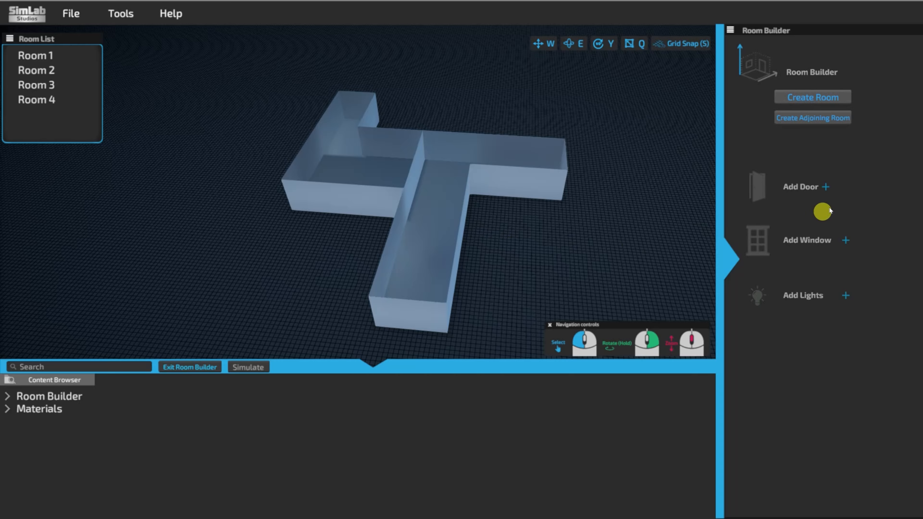
# Add the dark blue door with the narrow glass panel to the middle of the long room's short end wall.
pyautogui.click(804, 188)
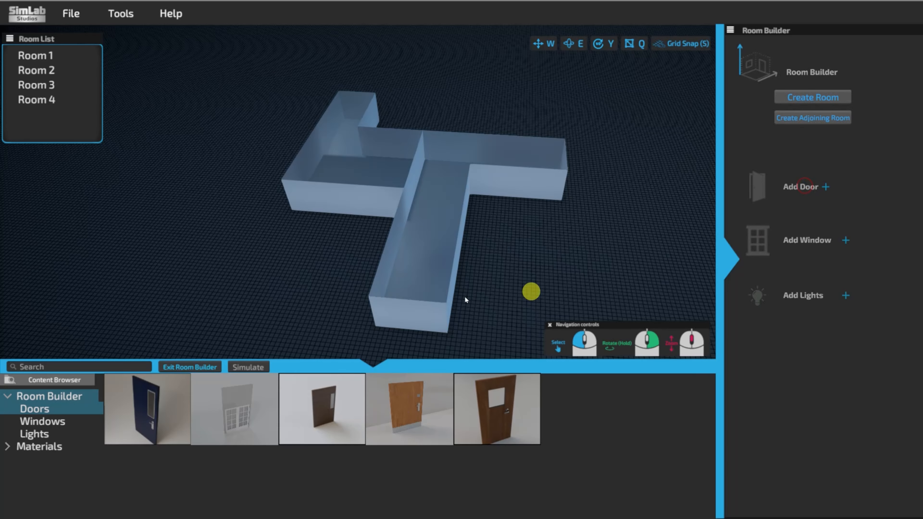
pyautogui.click(8, 399)
pyautogui.click(7, 397)
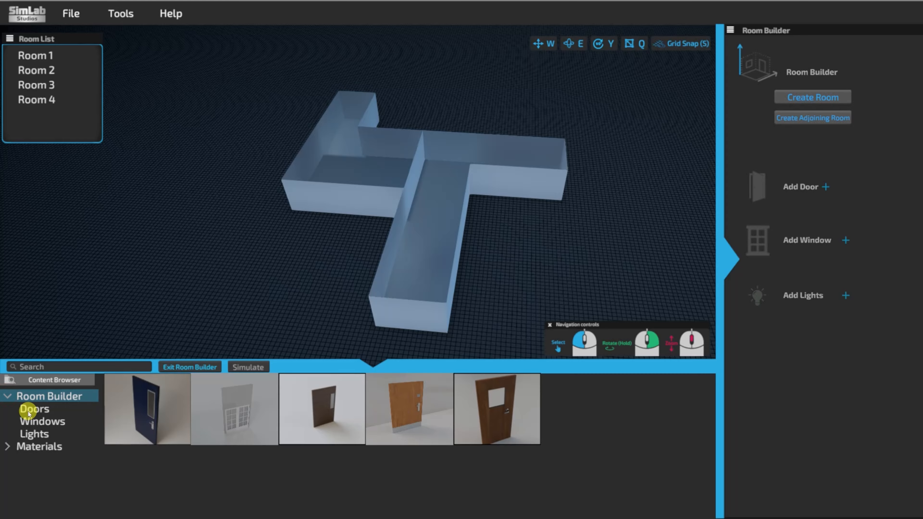
pyautogui.click(29, 414)
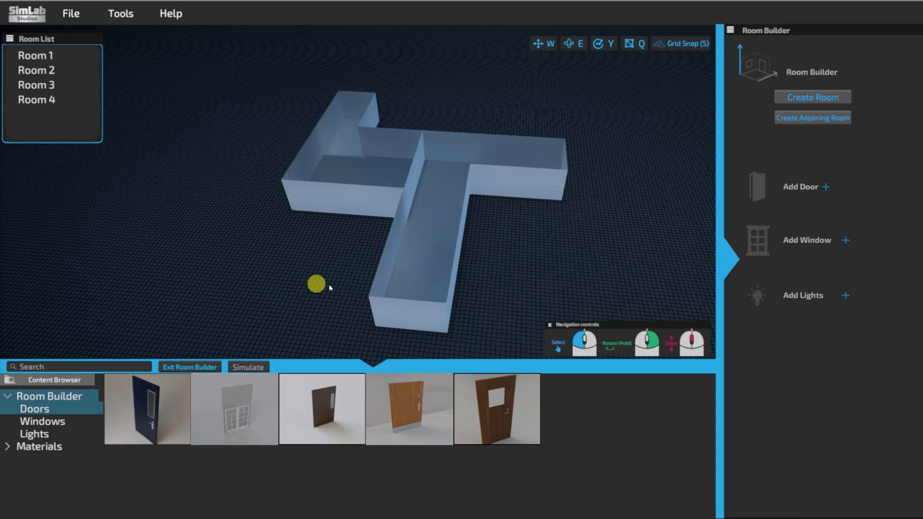
pyautogui.click(407, 320)
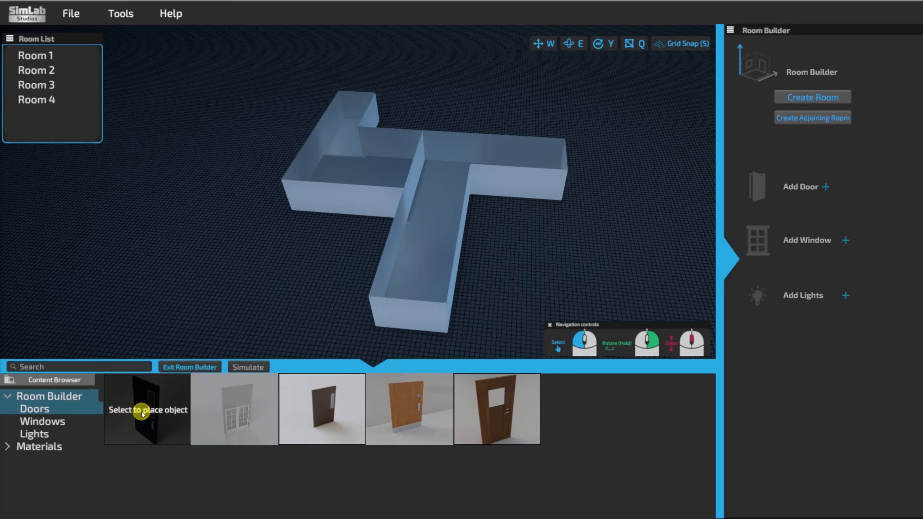
pyautogui.click(138, 413)
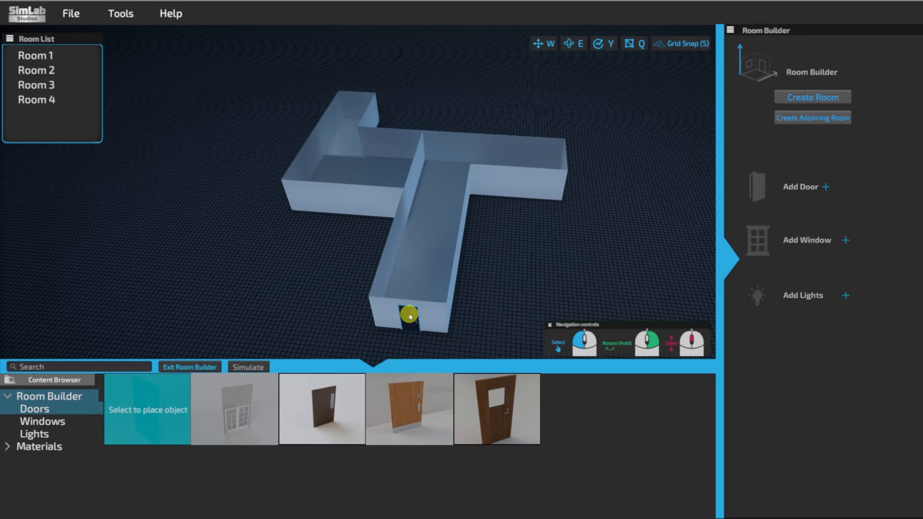
pyautogui.click(409, 314)
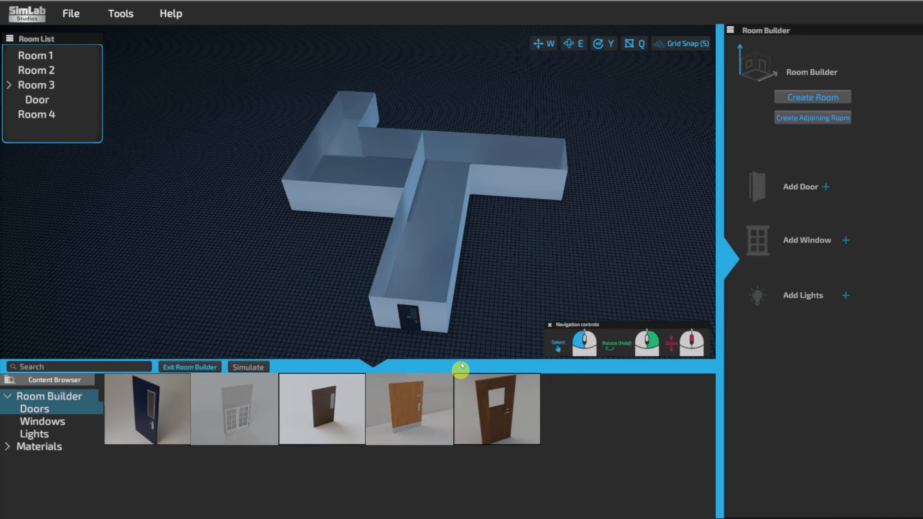
# Add the dark brown door with the small square window to the wall between the long room and the square room.
pyautogui.moveTo(523, 269); pyautogui.dragTo(374, 237, button='right')
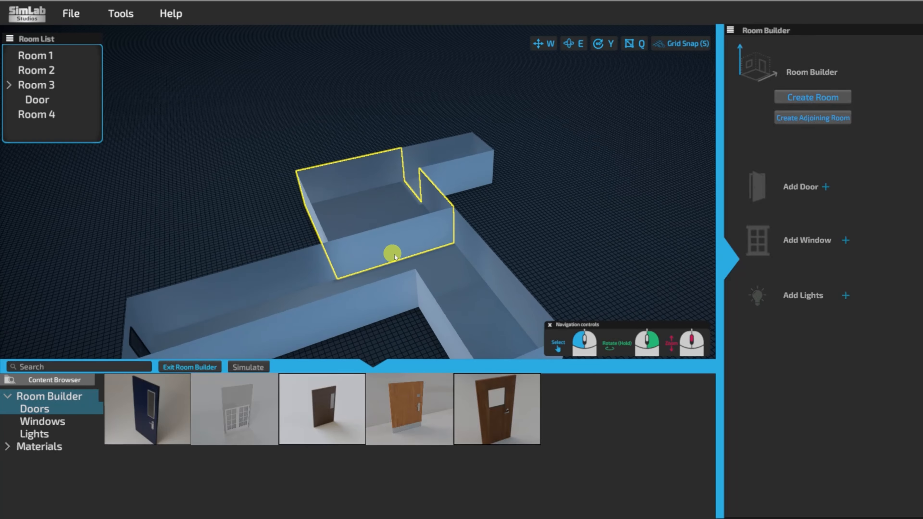
pyautogui.click(408, 174)
pyautogui.click(376, 252)
pyautogui.click(468, 218)
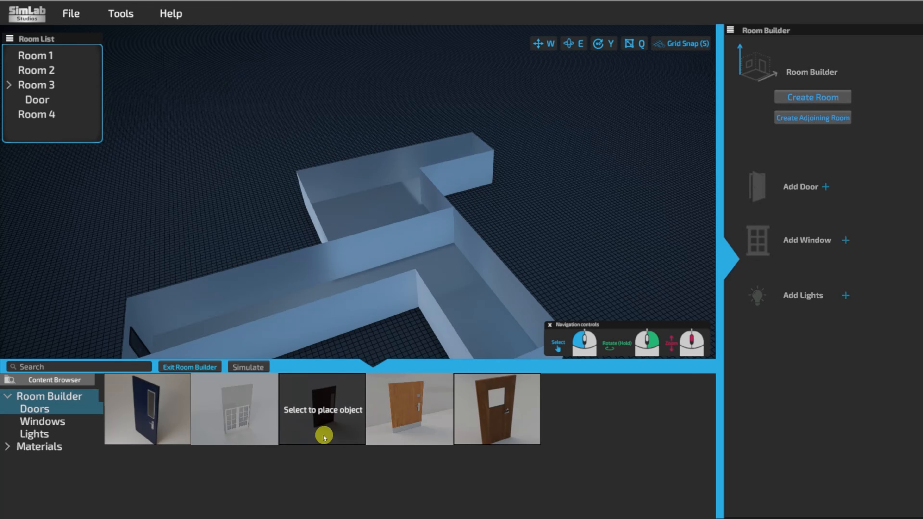
pyautogui.click(491, 423)
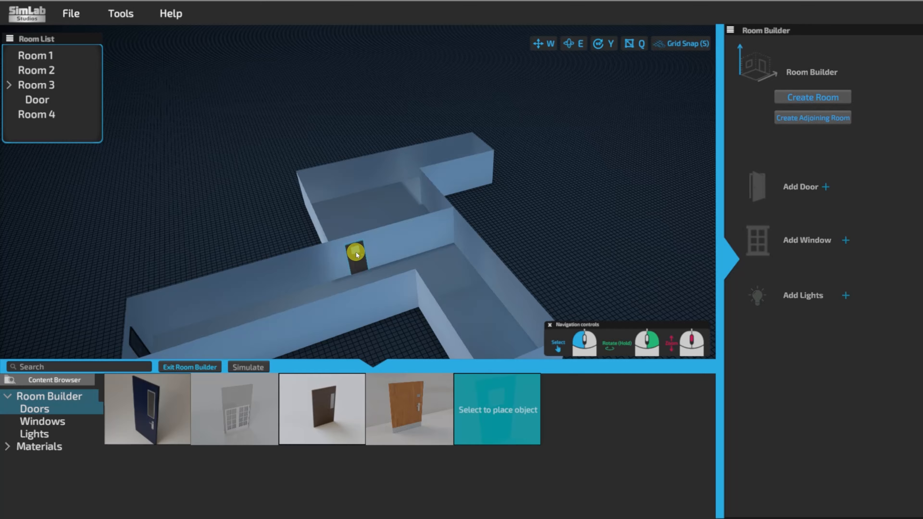
pyautogui.click(356, 253)
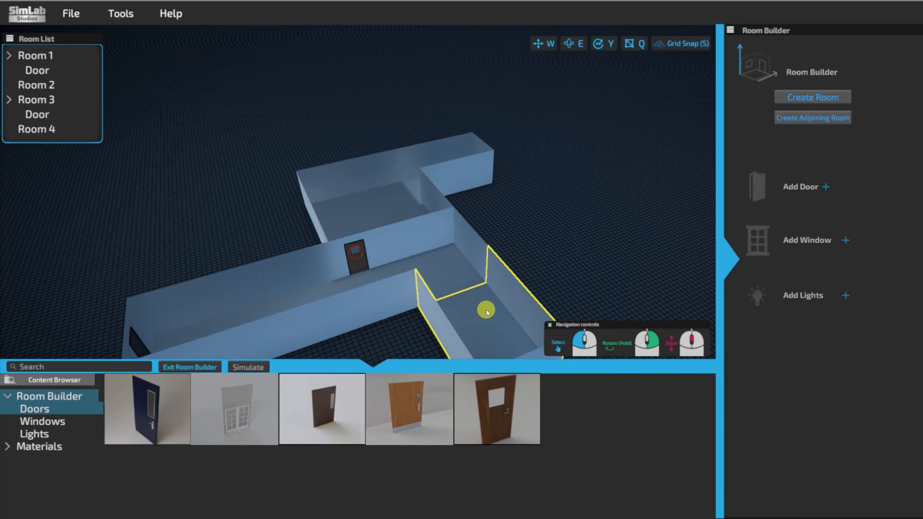
pyautogui.moveTo(341, 265); pyautogui.dragTo(386, 174, button='right')
pyautogui.moveTo(378, 249); pyautogui.dragTo(435, 265, button='right')
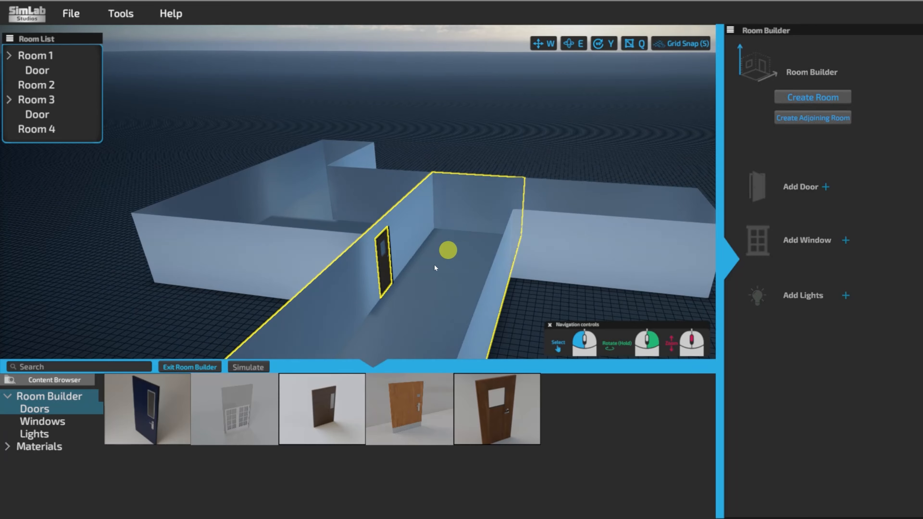
pyautogui.moveTo(440, 224)
pyautogui.mouseDown(button='right')
pyautogui.moveTo(428, 256)
pyautogui.moveTo(506, 260)
pyautogui.moveTo(473, 270)
pyautogui.moveTo(550, 262)
pyautogui.moveTo(455, 281)
pyautogui.moveTo(473, 266)
pyautogui.moveTo(524, 282)
pyautogui.moveTo(547, 236)
pyautogui.moveTo(484, 268)
pyautogui.moveTo(439, 249)
pyautogui.moveTo(440, 239)
pyautogui.mouseUp(button='right')
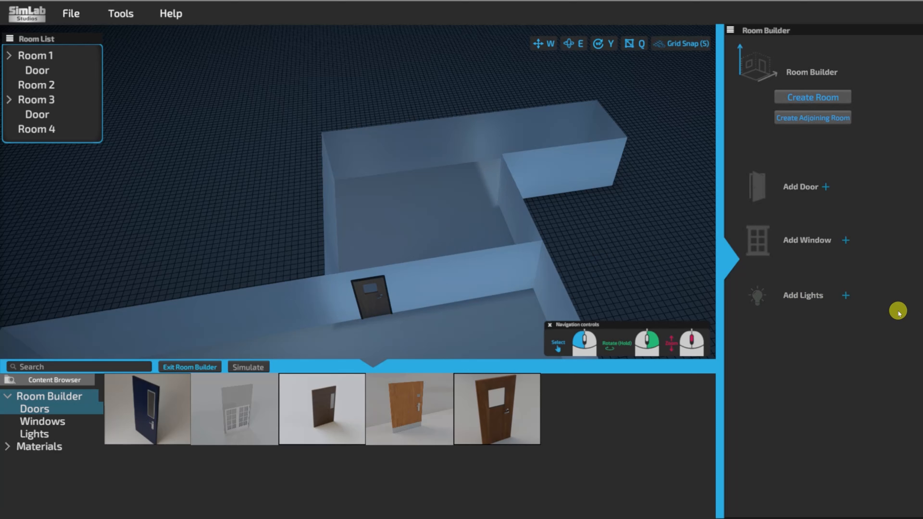
# Add four hanging bar lights to the square room, two near the back wall and two near the front wall.
pyautogui.click(816, 299)
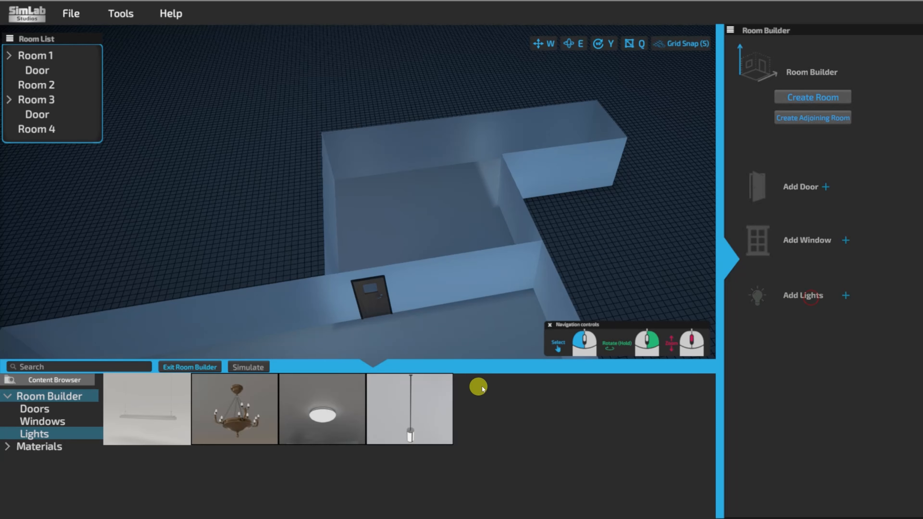
pyautogui.click(157, 415)
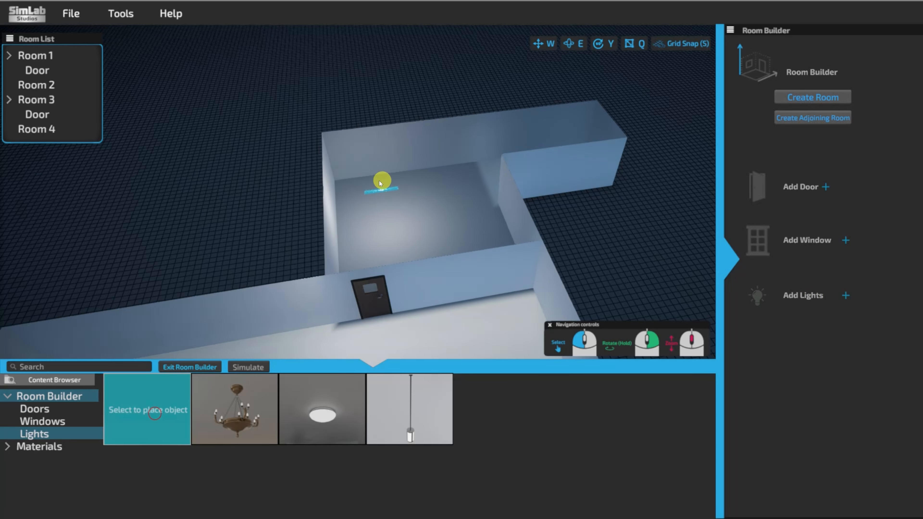
pyautogui.click(371, 166)
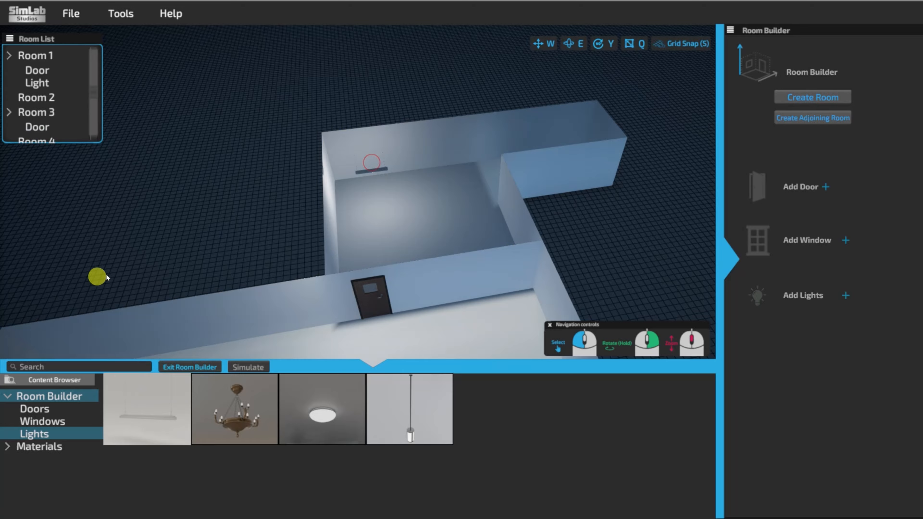
pyautogui.click(149, 382)
pyautogui.click(444, 160)
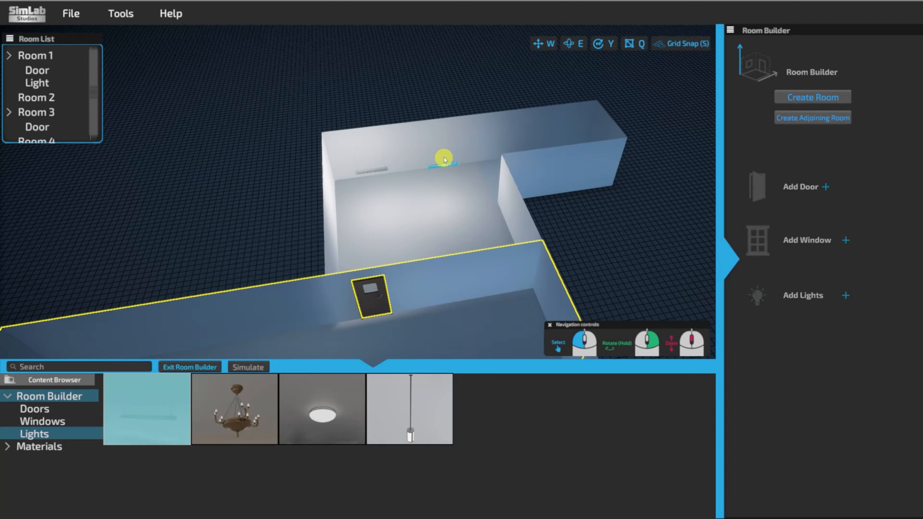
pyautogui.click(122, 437)
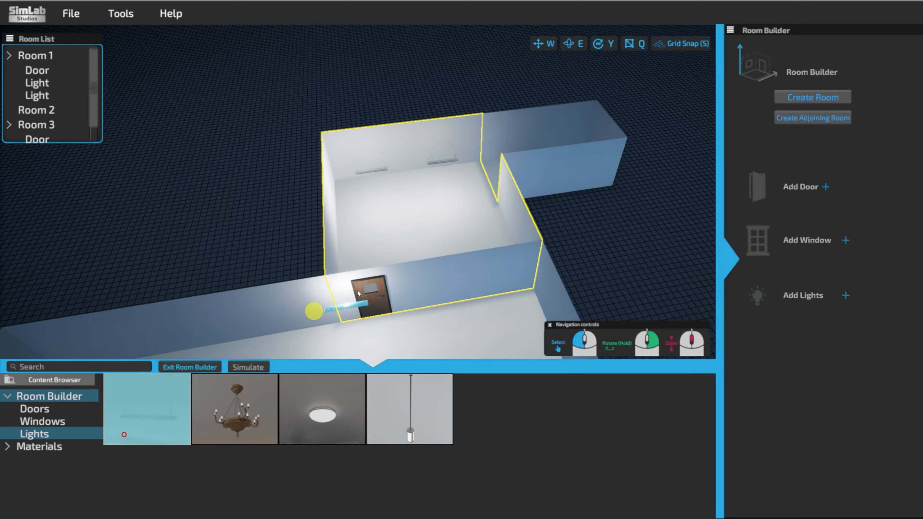
pyautogui.click(383, 241)
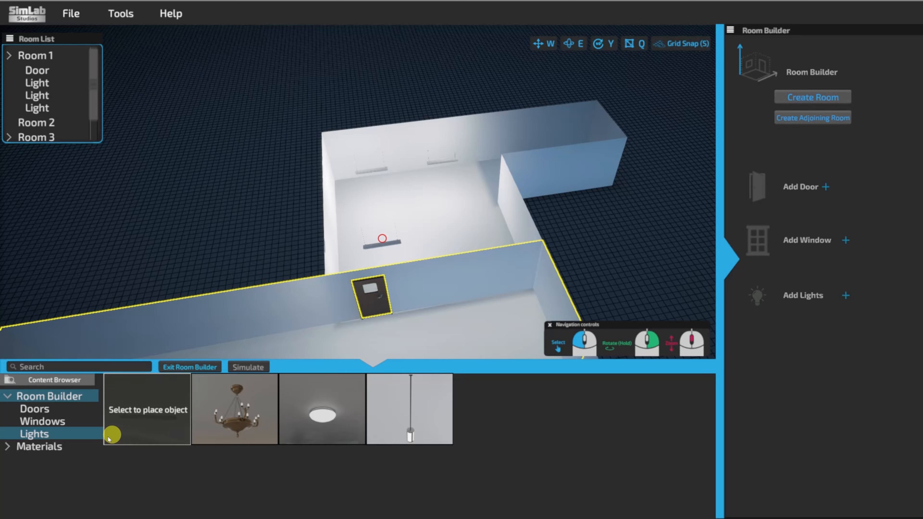
pyautogui.click(146, 417)
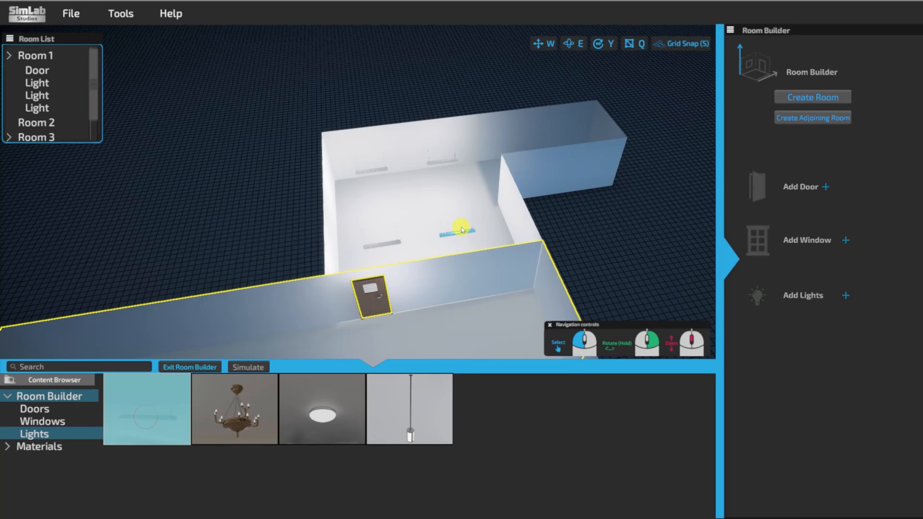
pyautogui.click(463, 228)
# Place a hanging bar light in the long room near the end with the dark blue door.
pyautogui.scroll(-3, 462, 227)
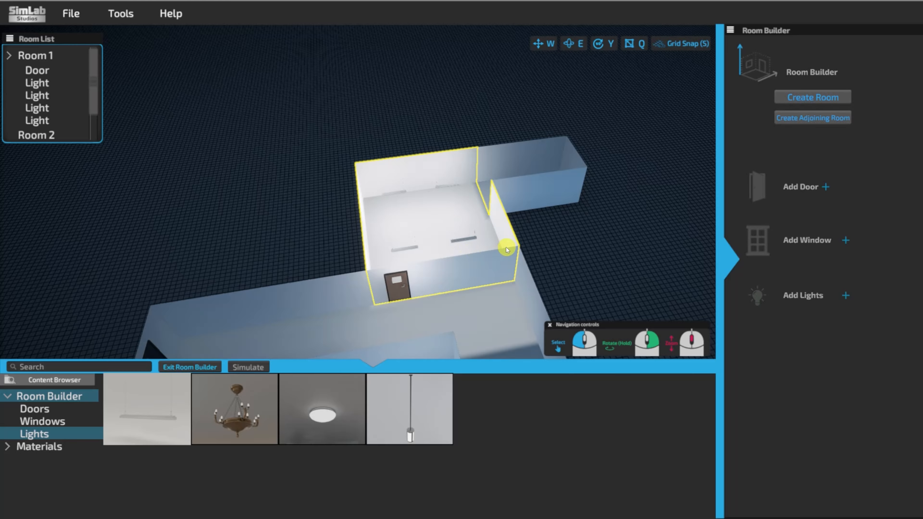
pyautogui.moveTo(507, 248); pyautogui.dragTo(477, 262, button='middle')
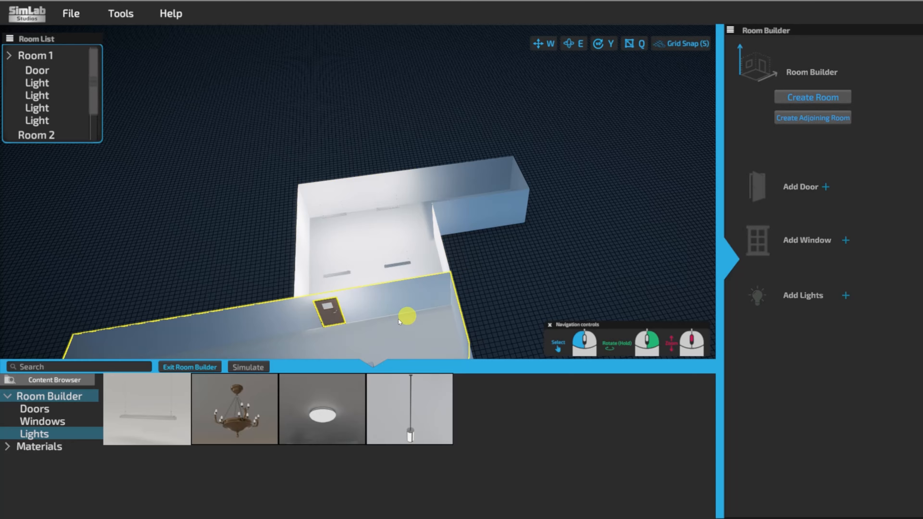
pyautogui.moveTo(406, 314); pyautogui.dragTo(468, 266, button='middle')
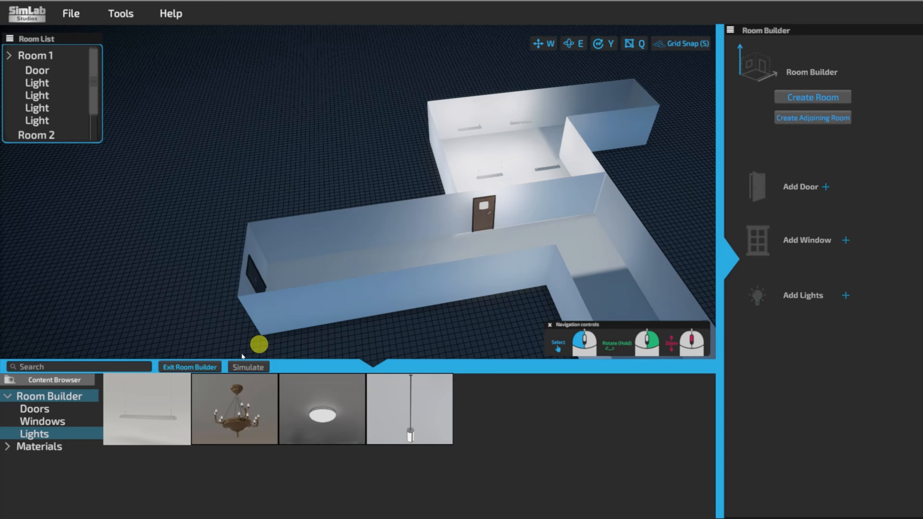
pyautogui.click(156, 415)
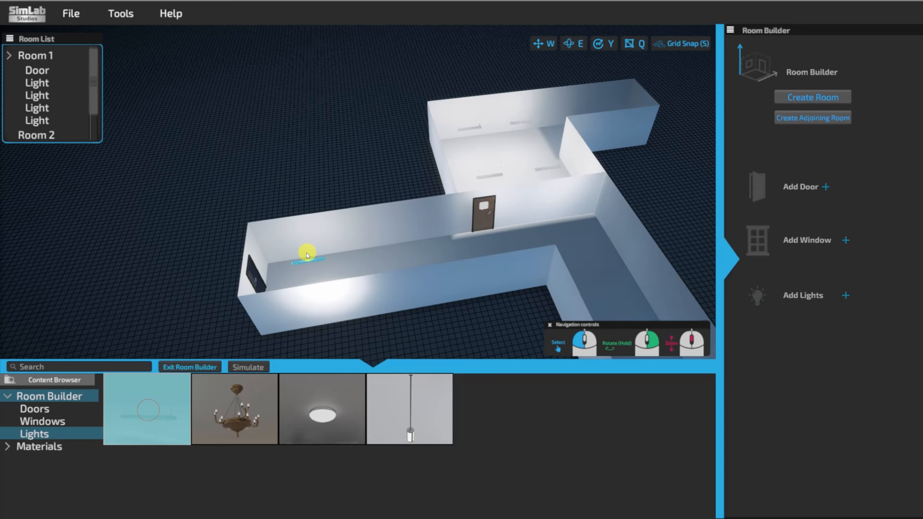
pyautogui.click(303, 253)
# Place two more hanging bar lights along the long room's centre line, one near the middle and one at the far end.
pyautogui.moveTo(293, 288); pyautogui.dragTo(284, 309, button='right')
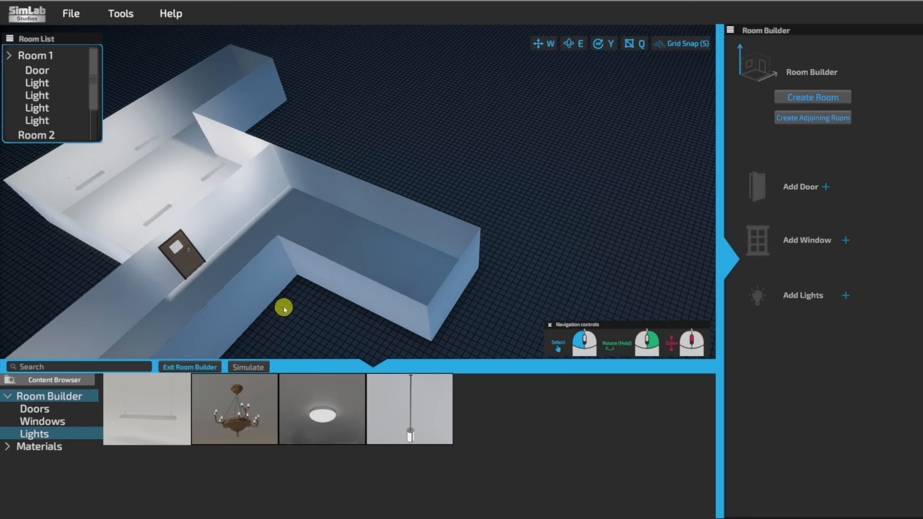
pyautogui.moveTo(284, 309); pyautogui.dragTo(384, 279, button='middle')
pyautogui.moveTo(384, 278)
pyautogui.mouseDown(button='right')
pyautogui.moveTo(376, 291)
pyautogui.moveTo(407, 258)
pyautogui.moveTo(395, 264)
pyautogui.mouseUp(button='right')
pyautogui.scroll(-4, 396, 269)
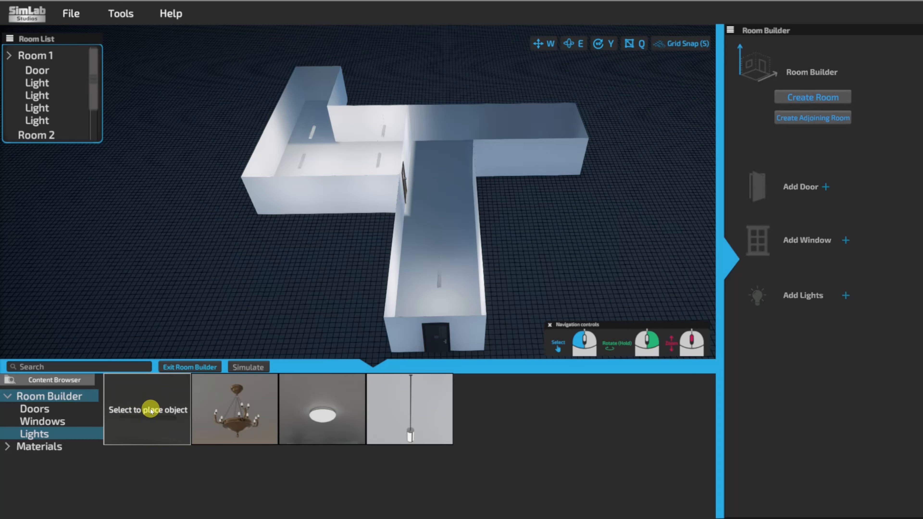
pyautogui.click(129, 410)
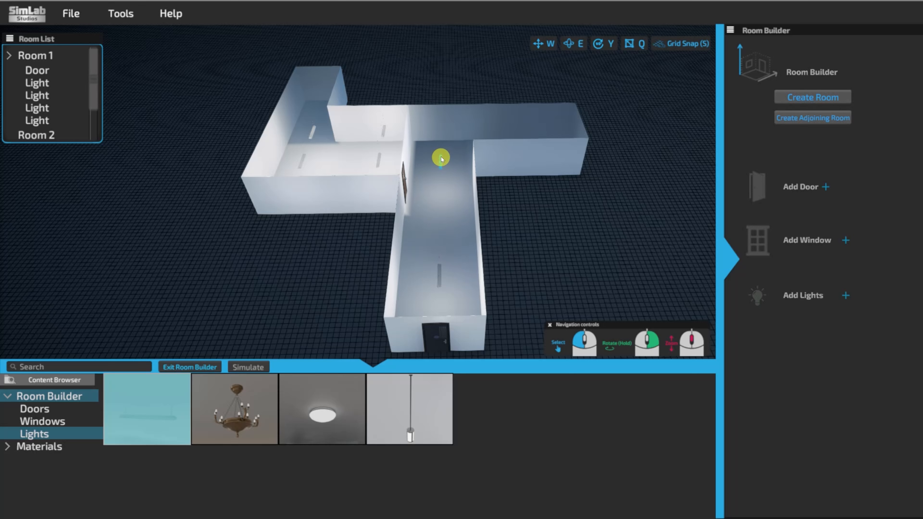
pyautogui.click(439, 198)
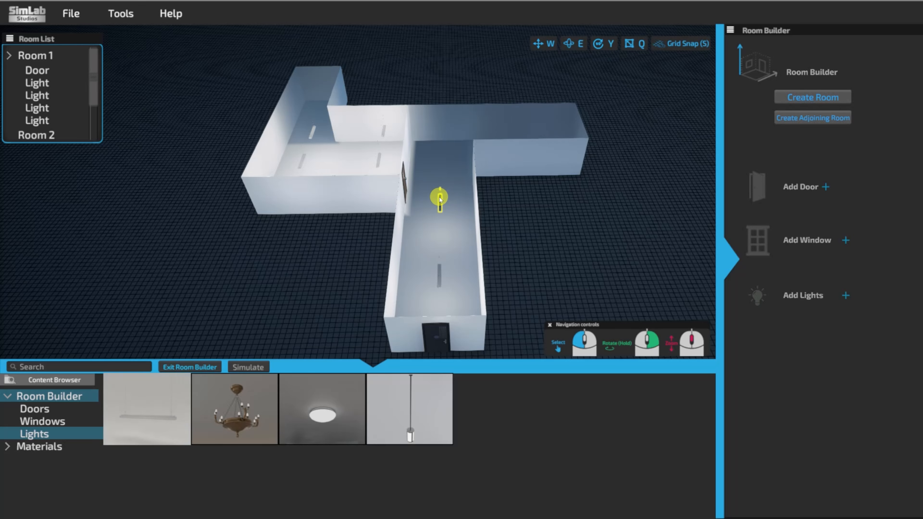
pyautogui.click(134, 415)
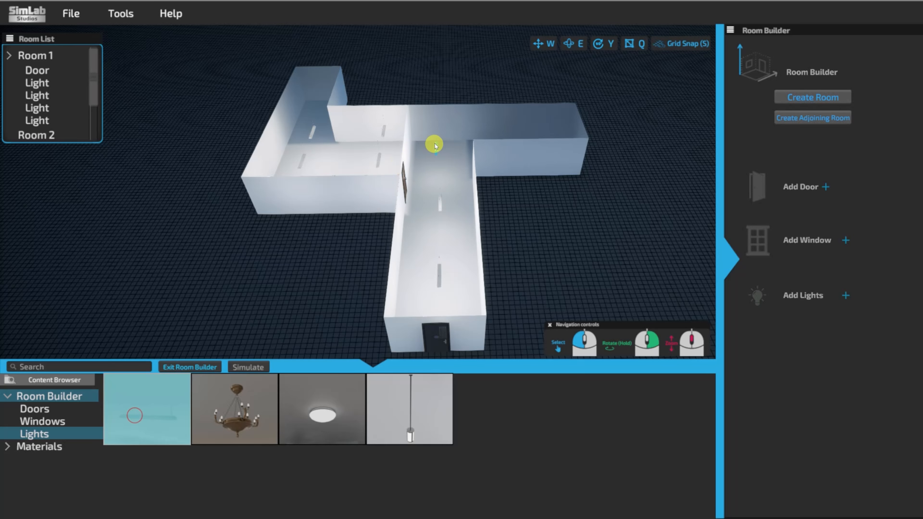
pyautogui.click(440, 135)
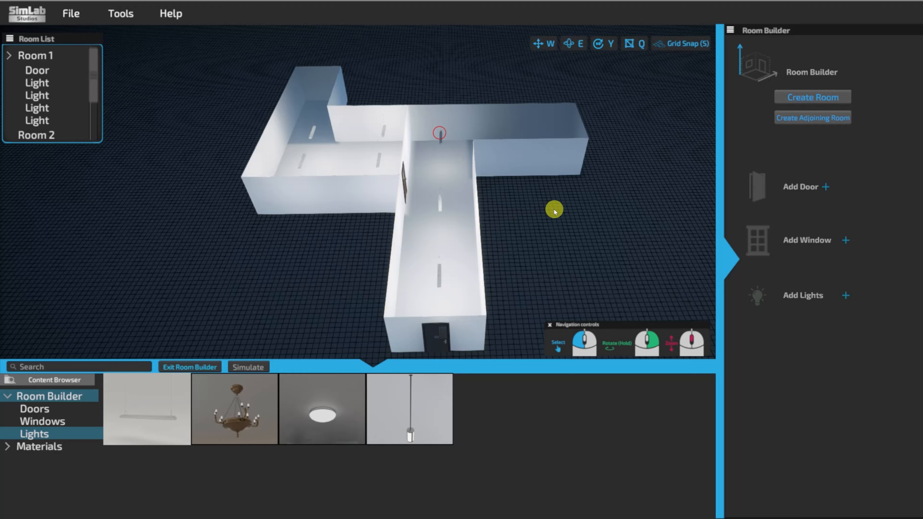
pyautogui.moveTo(552, 208); pyautogui.dragTo(486, 255, button='right')
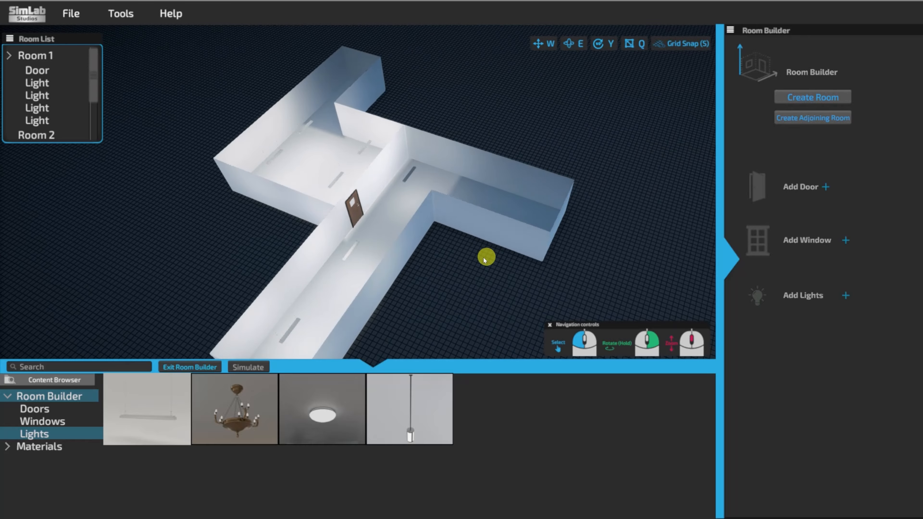
pyautogui.scroll(5, 407, 189)
pyautogui.scroll(3, 407, 190)
pyautogui.moveTo(407, 190); pyautogui.dragTo(431, 234, button='right')
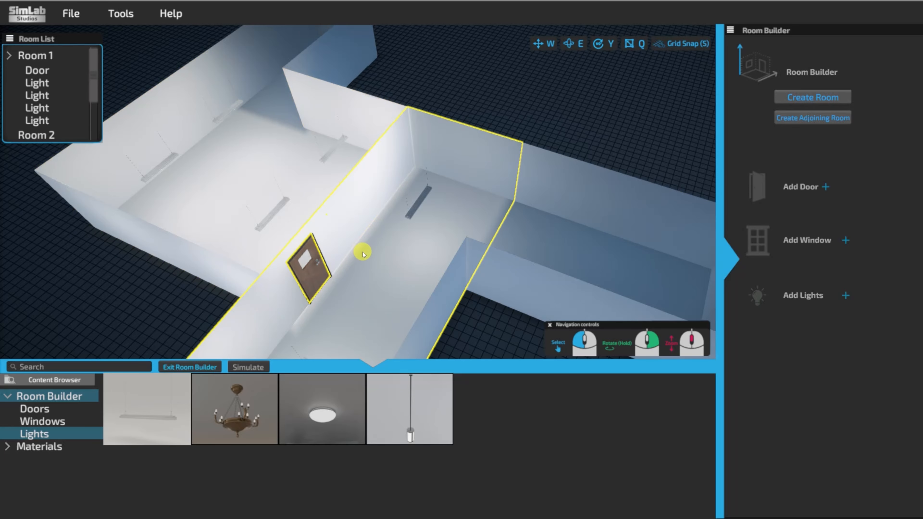
pyautogui.scroll(-5, 360, 256)
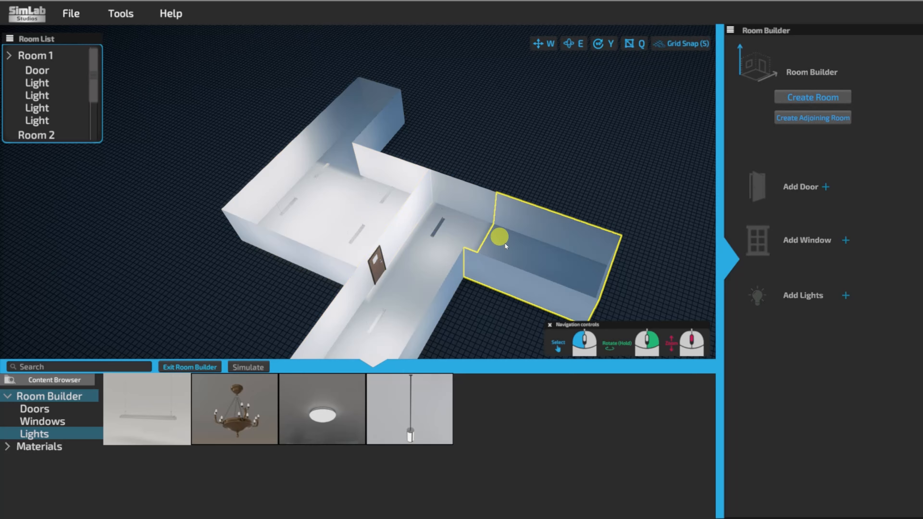
pyautogui.moveTo(387, 313); pyautogui.dragTo(264, 314, button='right')
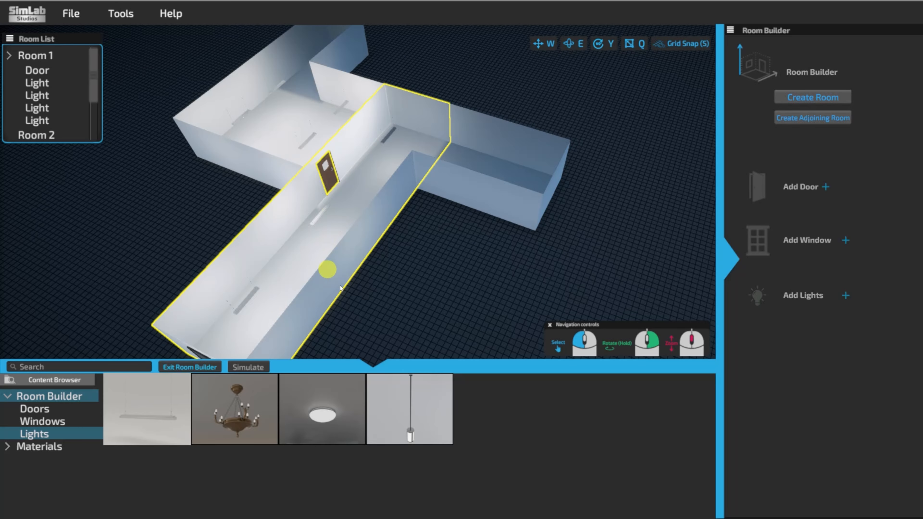
# Exit the Room Builder and nudge the long room's end-door light and middle light slightly to line them up.
pyautogui.click(188, 367)
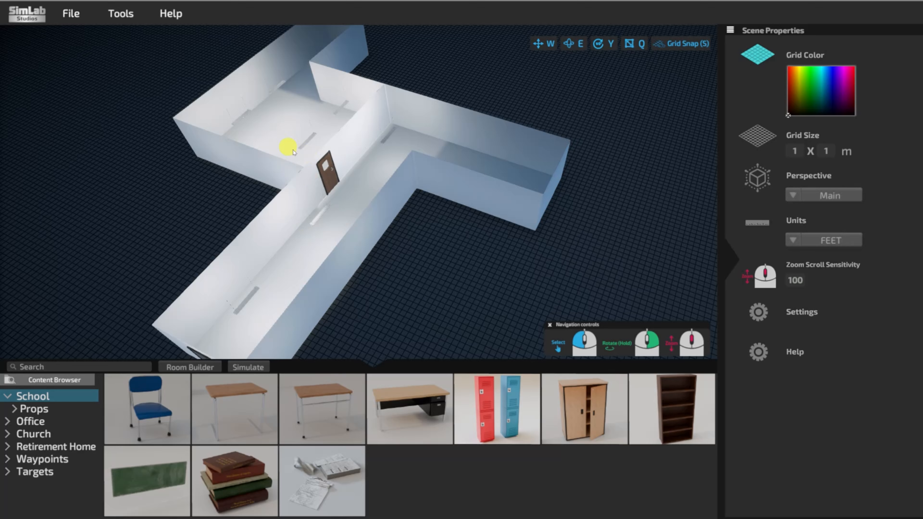
pyautogui.click(245, 303)
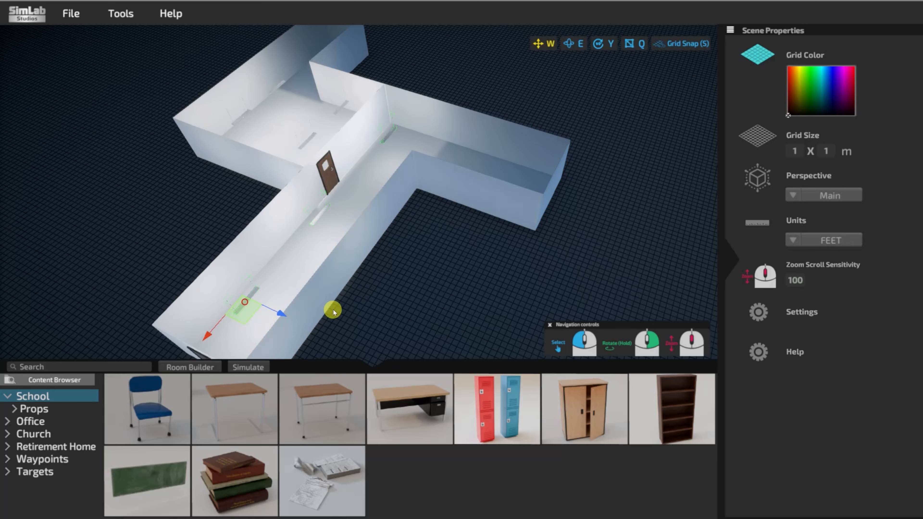
pyautogui.moveTo(353, 296); pyautogui.dragTo(435, 281, button='right')
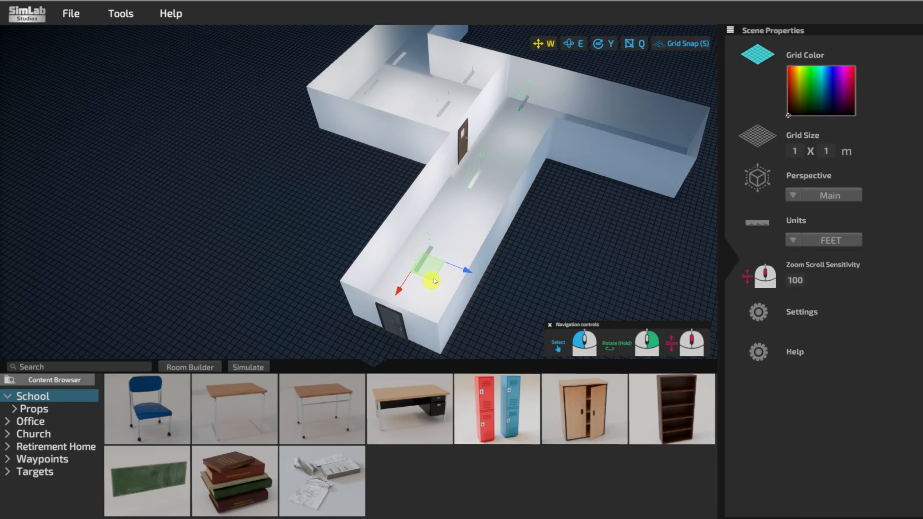
pyautogui.moveTo(434, 263); pyautogui.dragTo(431, 265)
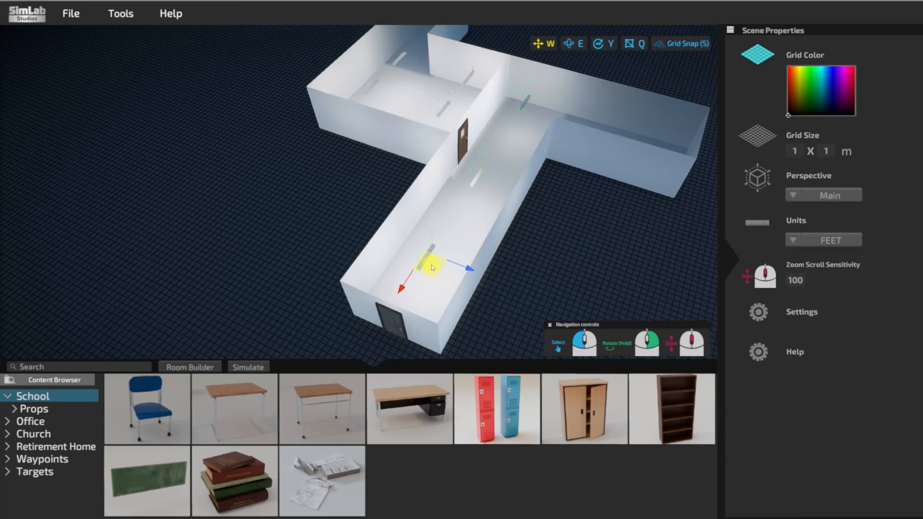
pyautogui.click(515, 282)
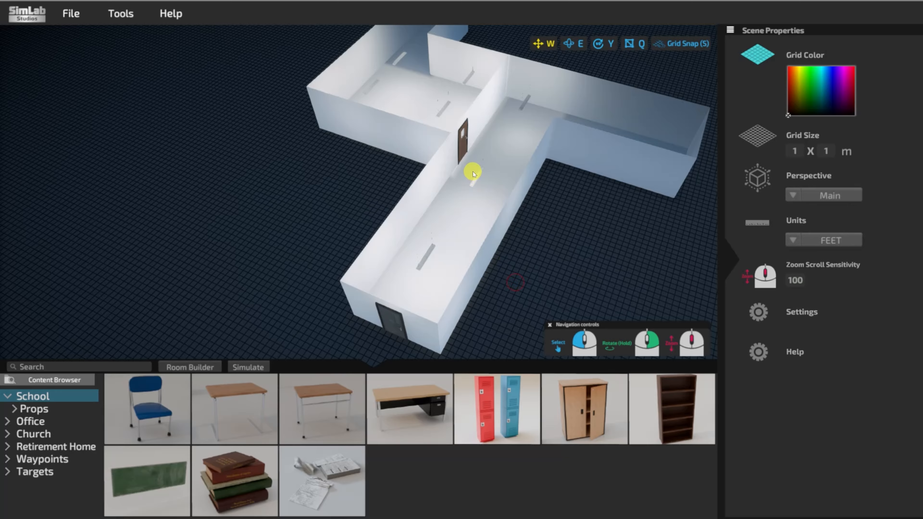
pyautogui.moveTo(487, 195)
pyautogui.mouseDown()
pyautogui.moveTo(490, 184)
pyautogui.moveTo(480, 179)
pyautogui.moveTo(496, 187)
pyautogui.moveTo(485, 181)
pyautogui.mouseUp()
pyautogui.click(544, 214)
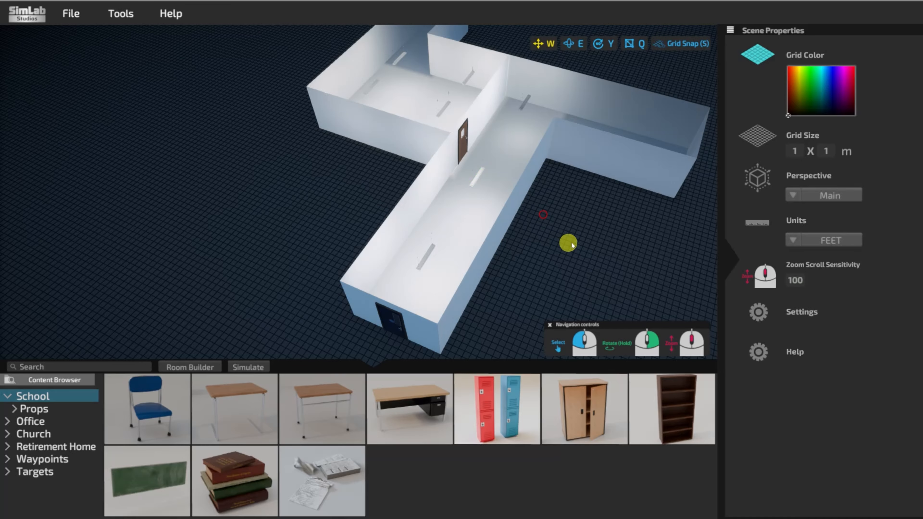
# Return to the Room Builder and open the settings of the long room's light nearest the end door.
pyautogui.scroll(-3, 578, 239)
pyautogui.moveTo(583, 237); pyautogui.dragTo(479, 271, button='right')
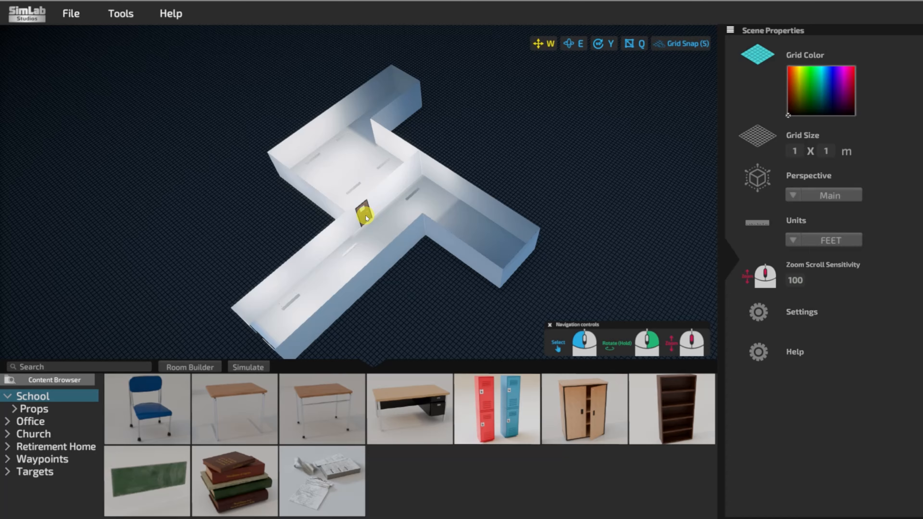
pyautogui.moveTo(370, 215)
pyautogui.mouseDown()
pyautogui.moveTo(404, 251)
pyautogui.moveTo(287, 314)
pyautogui.mouseUp()
pyautogui.scroll(3, 383, 285)
pyautogui.moveTo(380, 286); pyautogui.dragTo(395, 235, button='right')
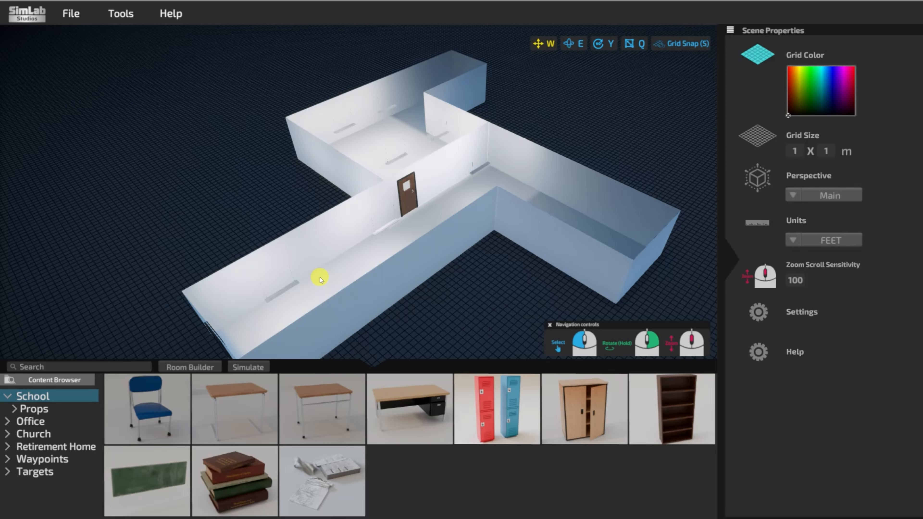
pyautogui.click(189, 367)
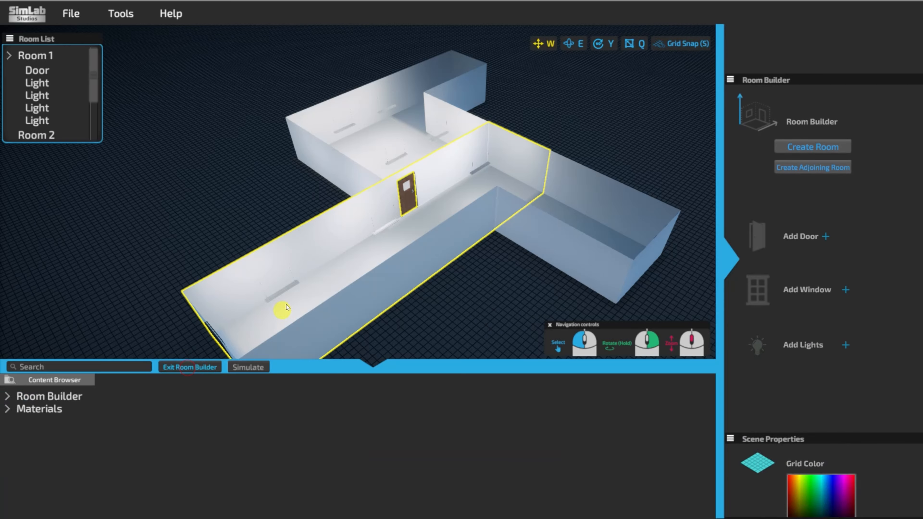
pyautogui.click(284, 293)
pyautogui.click(284, 292)
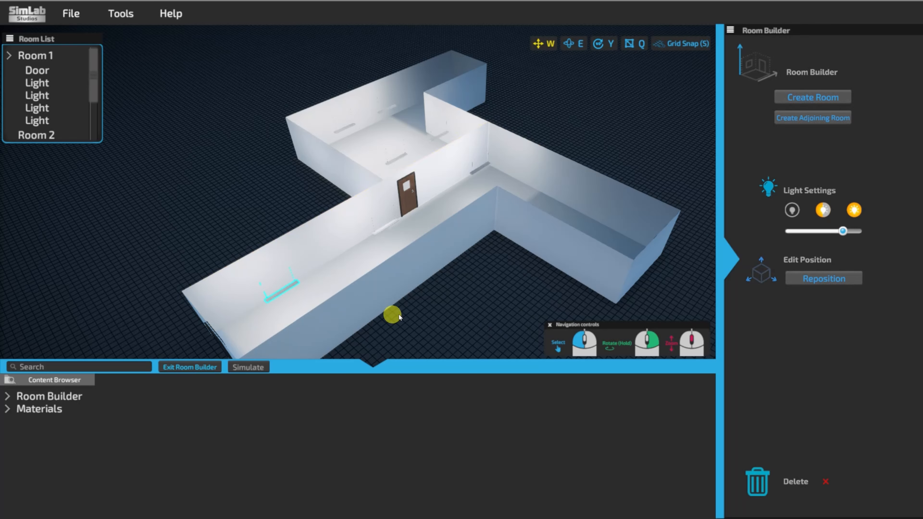
# Locate individual lights of Room 1 in the layout by picking their entries in the Room List.
pyautogui.scroll(-3, 422, 290)
pyautogui.moveTo(442, 292); pyautogui.dragTo(428, 289, button='right')
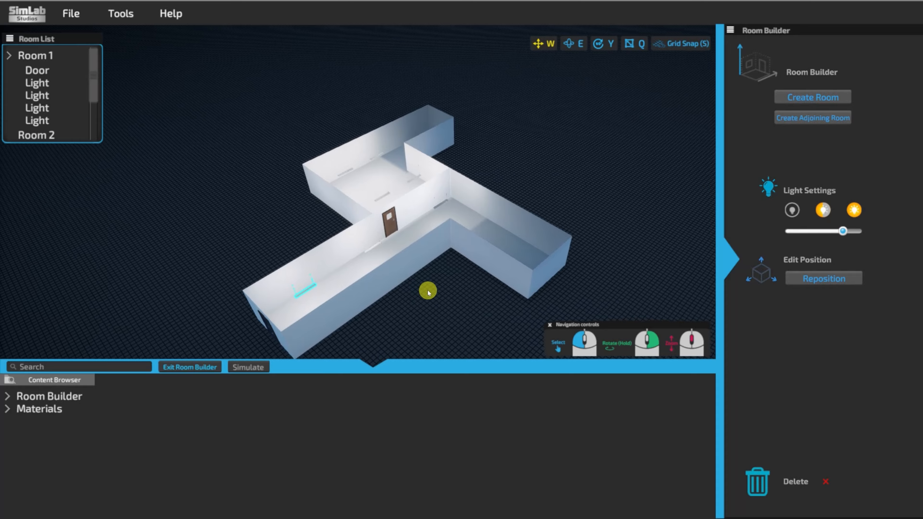
pyautogui.click(303, 287)
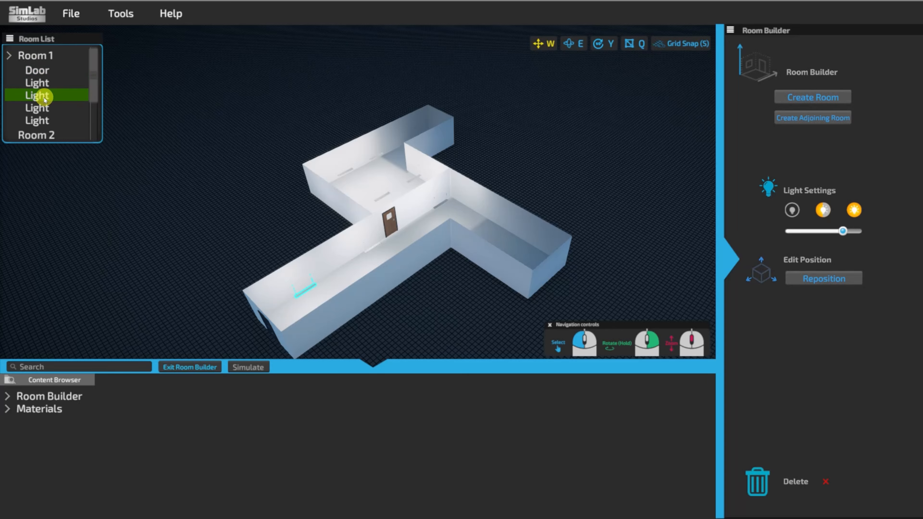
pyautogui.click(38, 83)
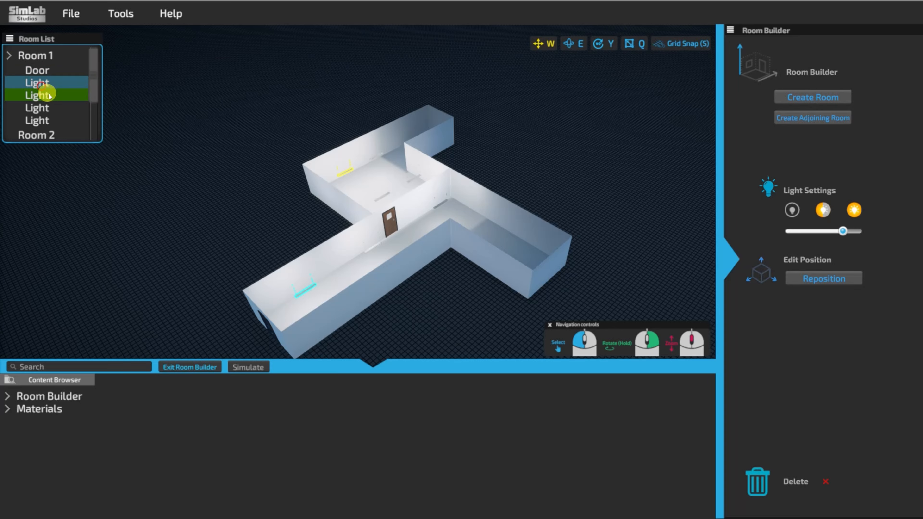
pyautogui.click(51, 111)
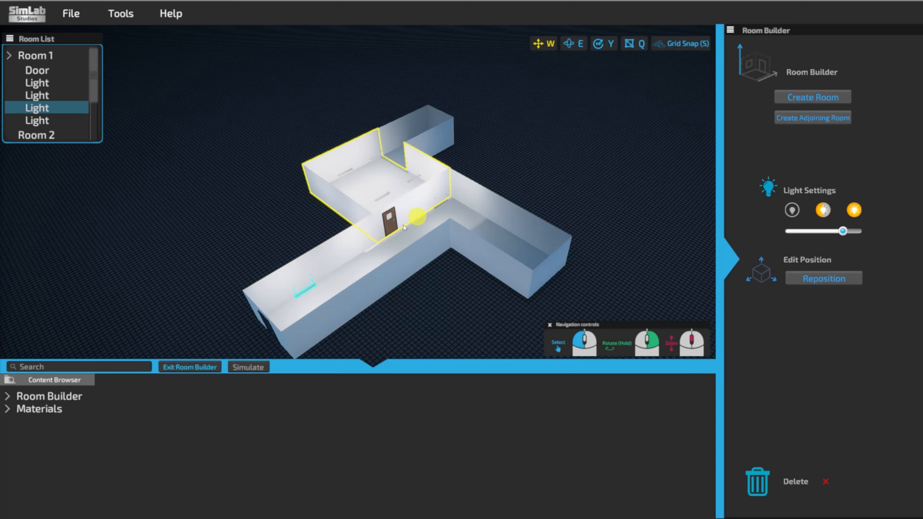
# Delete the long room's light nearest the end door and place a new hanging bar light in the same spot.
pyautogui.click(301, 292)
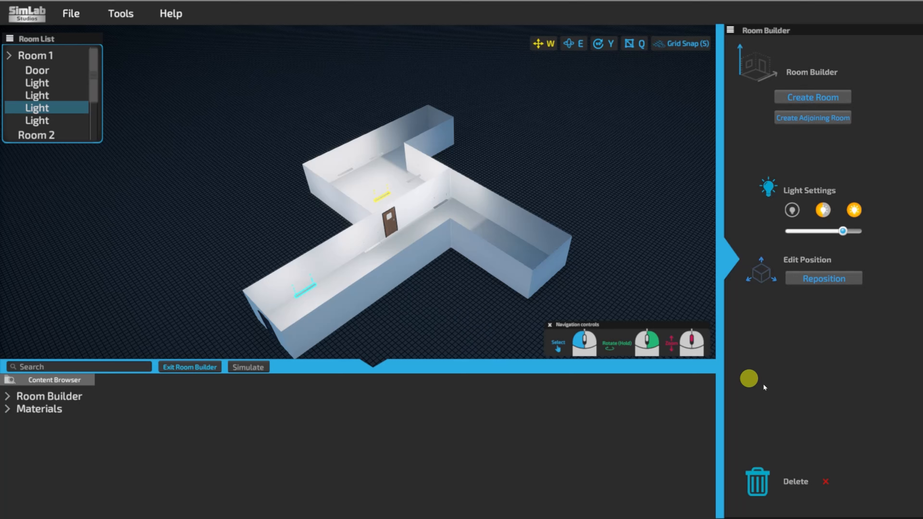
pyautogui.click(793, 482)
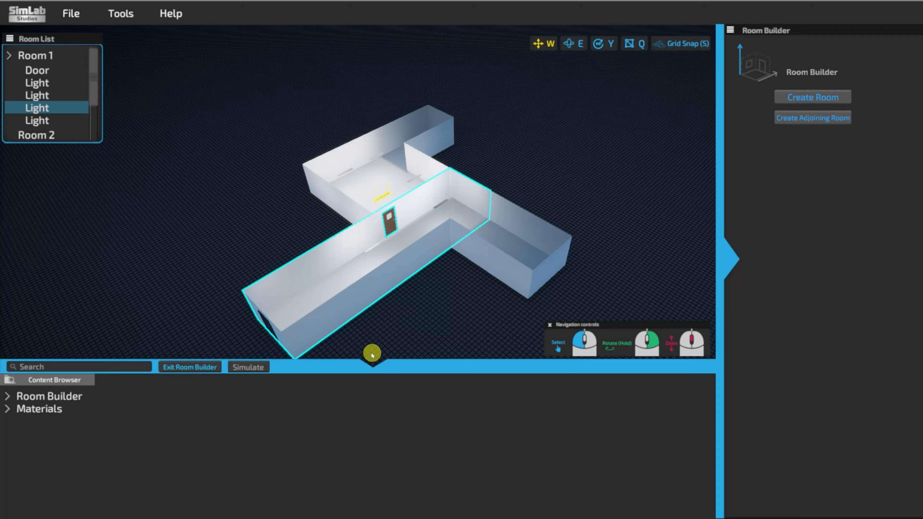
pyautogui.click(8, 397)
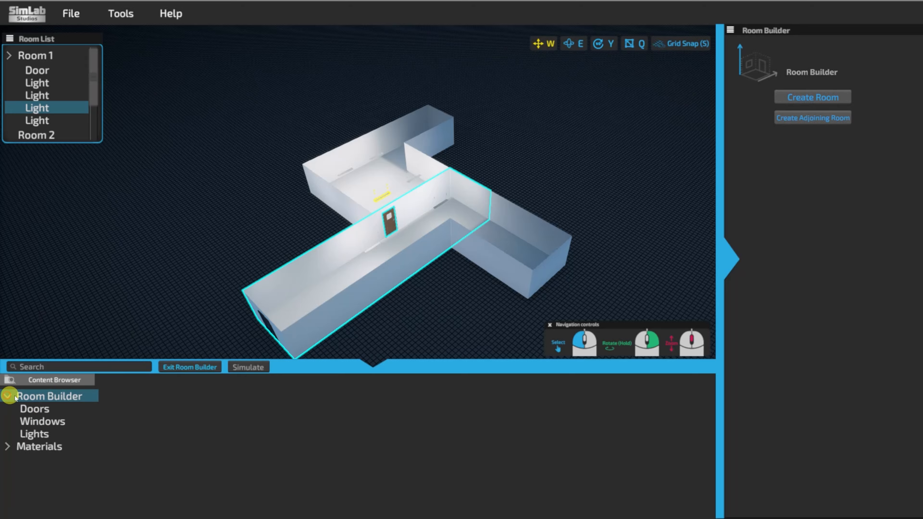
pyautogui.click(37, 435)
pyautogui.click(134, 427)
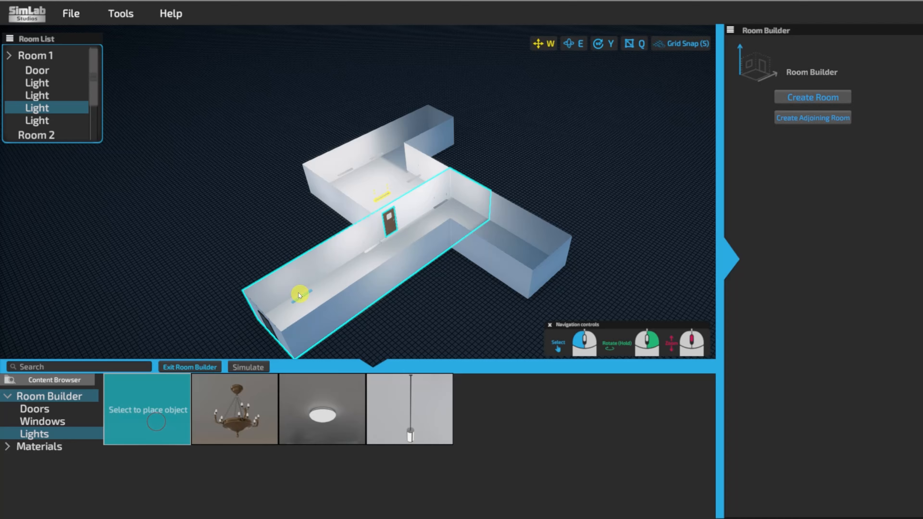
pyautogui.click(299, 294)
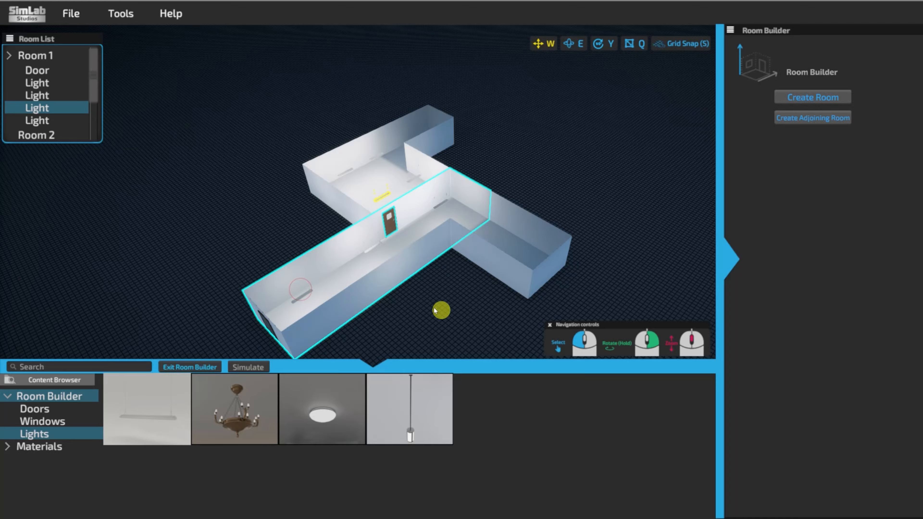
# Reposition the long room's middle light slightly along the centre line and raise its brightness to nearly full.
pyautogui.click(373, 248)
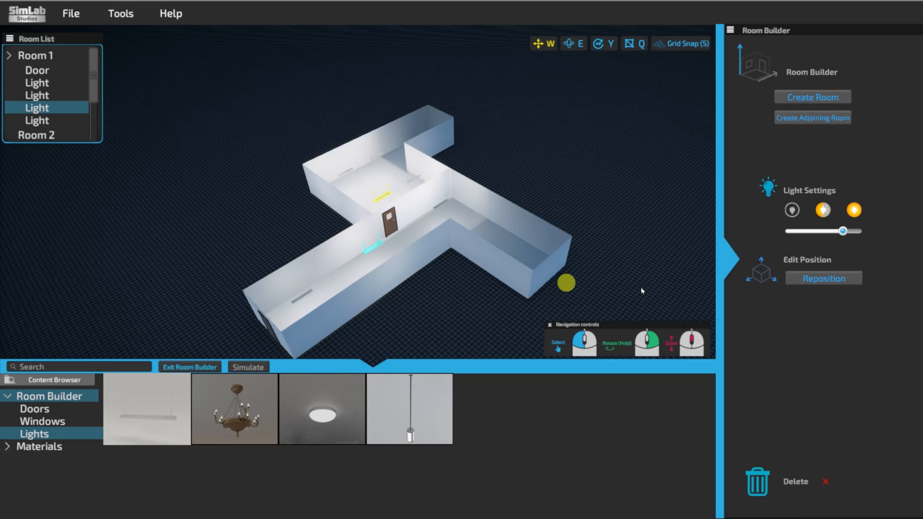
pyautogui.click(824, 279)
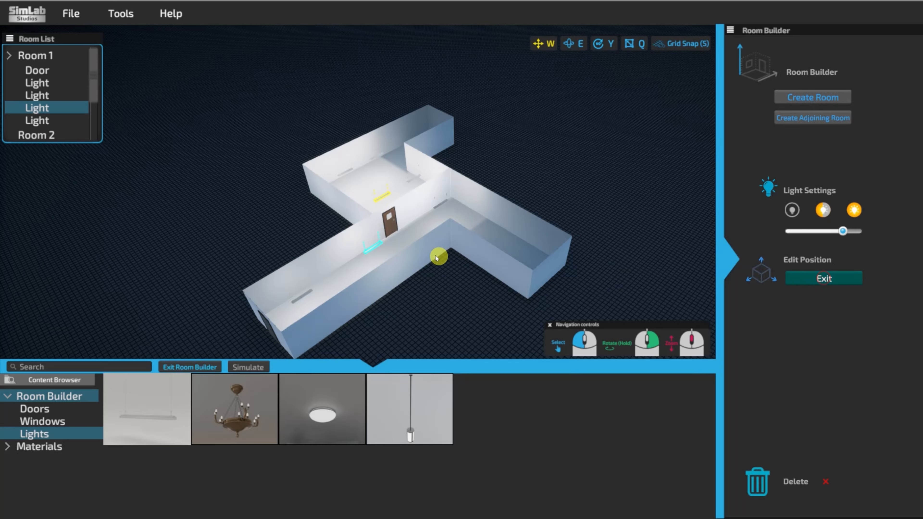
pyautogui.click(373, 244)
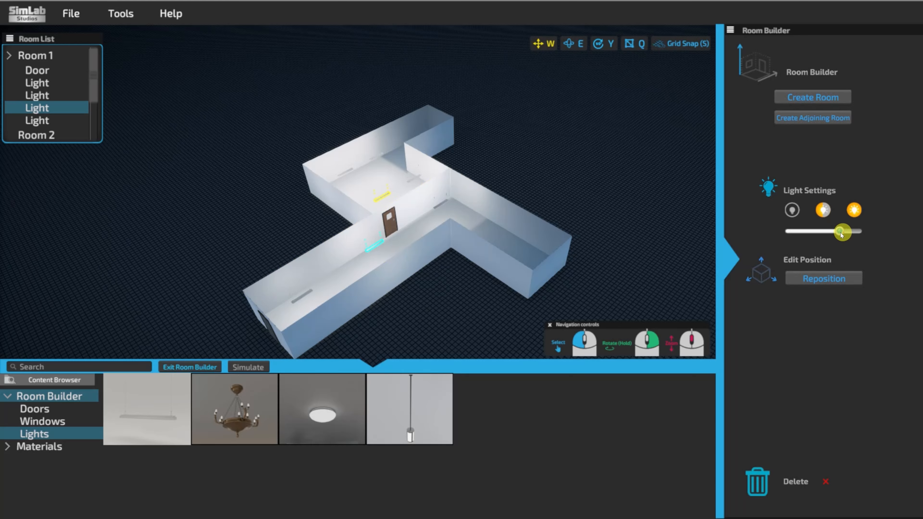
pyautogui.moveTo(842, 235)
pyautogui.mouseDown()
pyautogui.moveTo(814, 233)
pyautogui.moveTo(855, 231)
pyautogui.mouseUp()
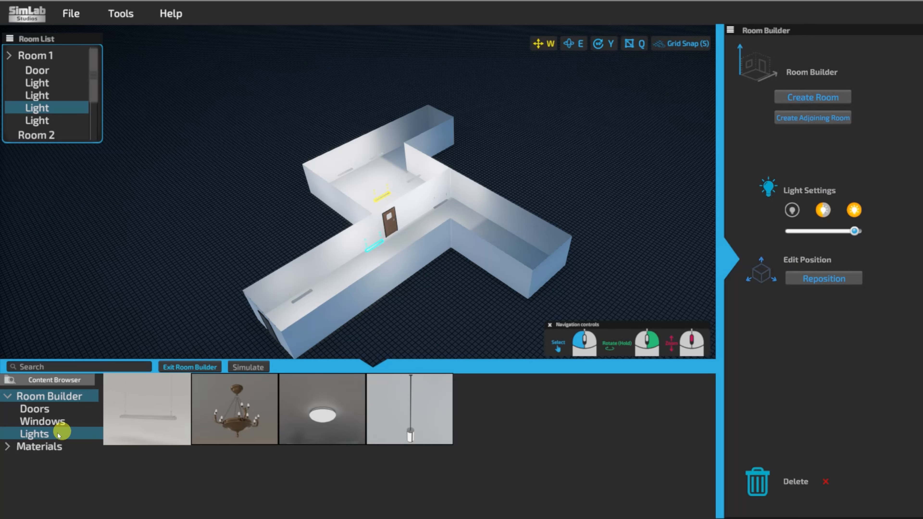
# Apply the cream-and-blue school wall material with brown trim to the long room's walls.
pyautogui.scroll(3, 332, 322)
pyautogui.scroll(6, 339, 315)
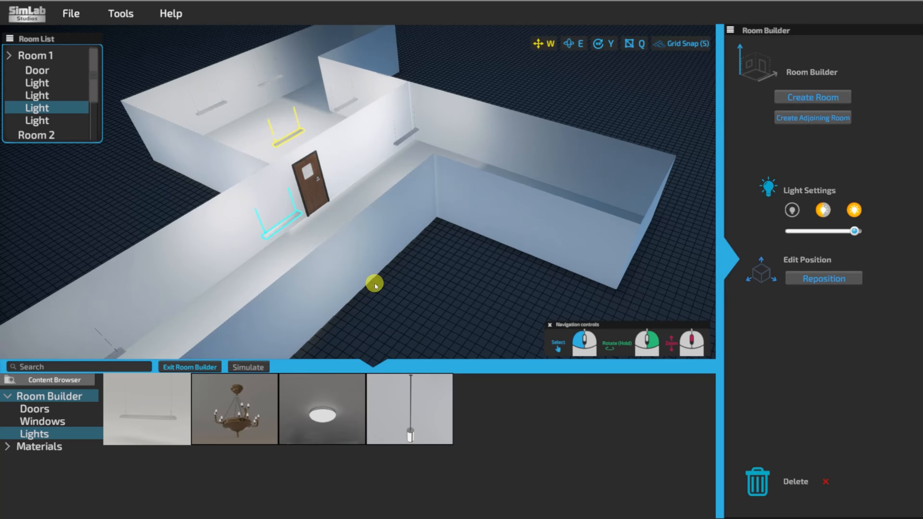
pyautogui.scroll(-5, 376, 284)
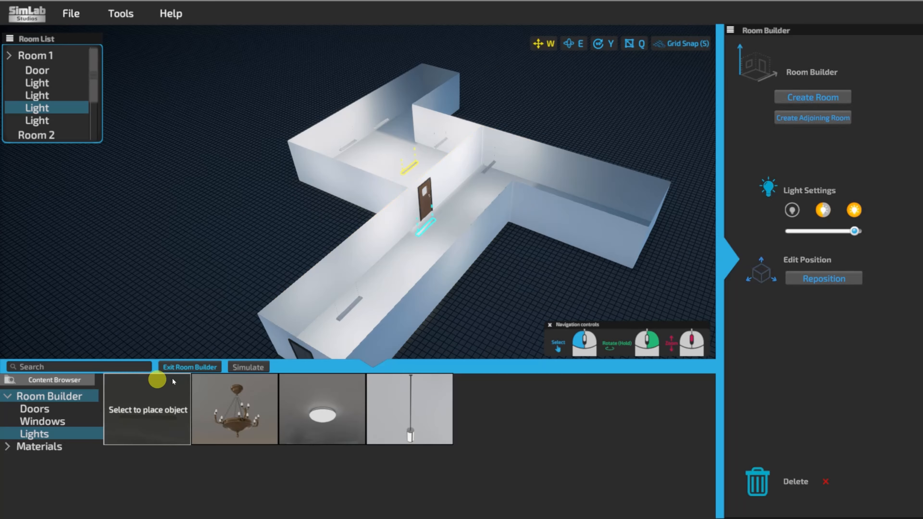
pyautogui.click(6, 448)
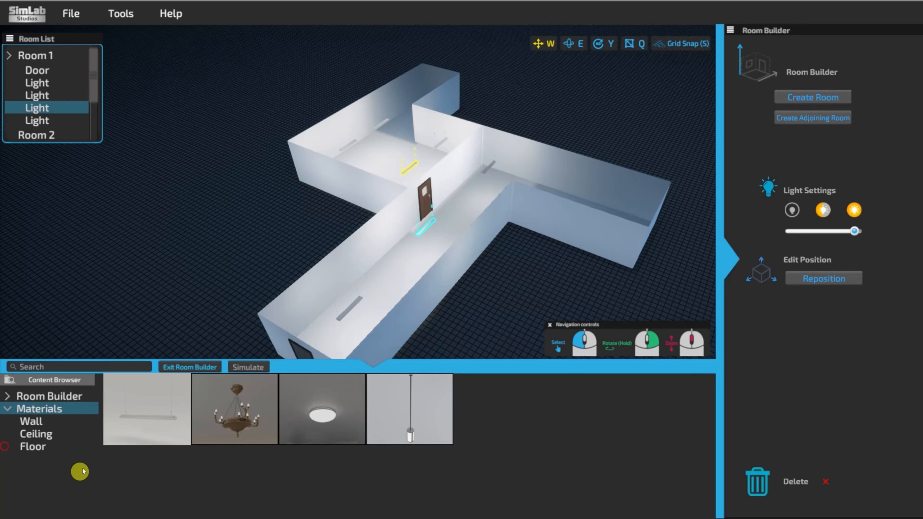
pyautogui.click(32, 422)
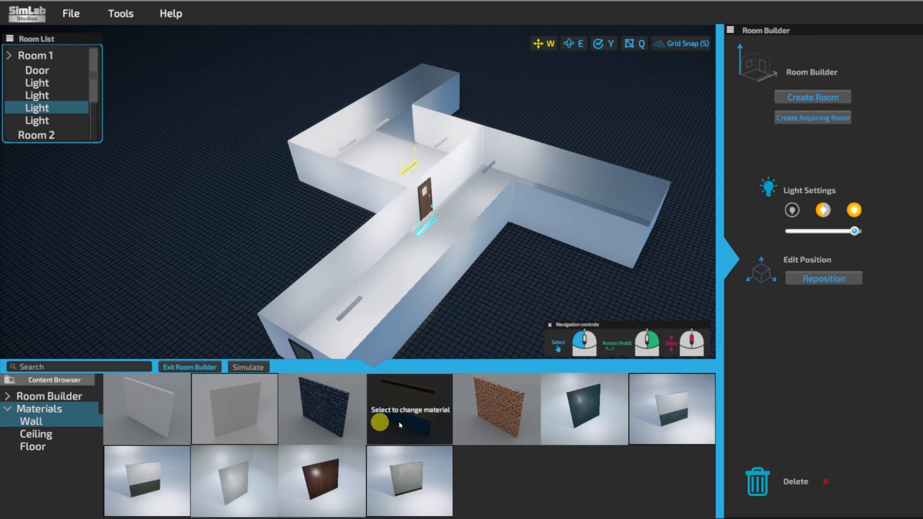
pyautogui.click(407, 410)
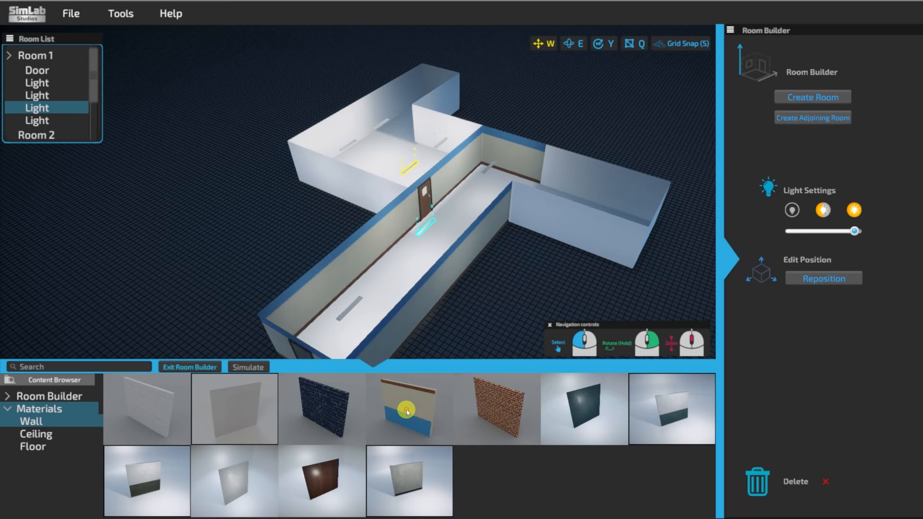
# Apply the T_School_wall_mixed_trim wall material to Room 4, Room 1 and Room 2 as well.
pyautogui.click(565, 209)
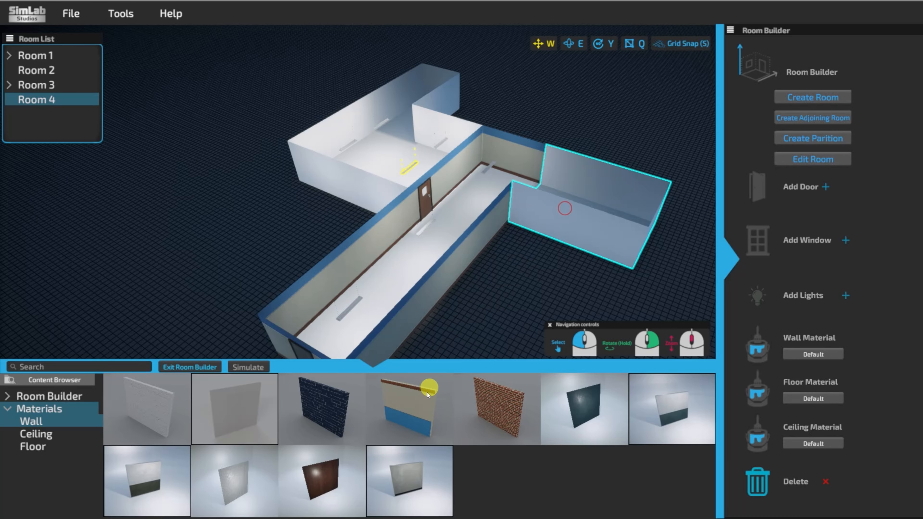
pyautogui.click(418, 403)
pyautogui.click(361, 191)
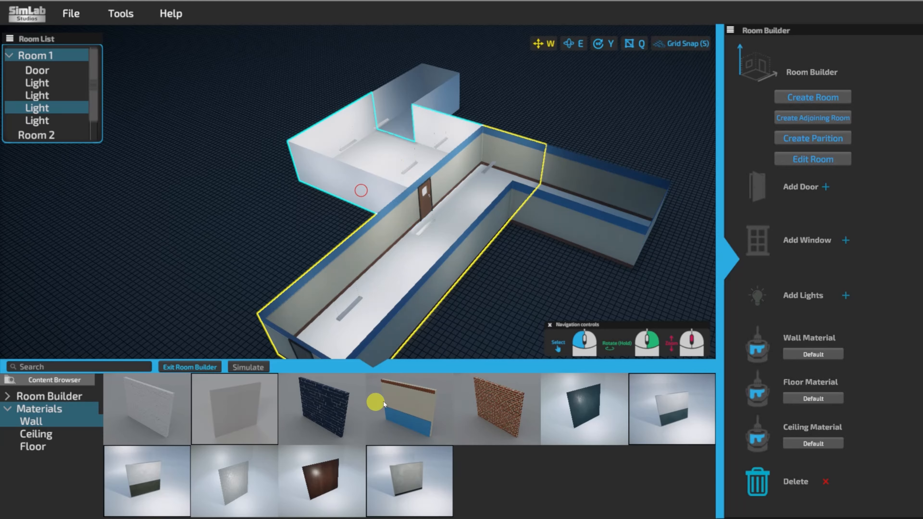
pyautogui.click(399, 406)
pyautogui.click(445, 99)
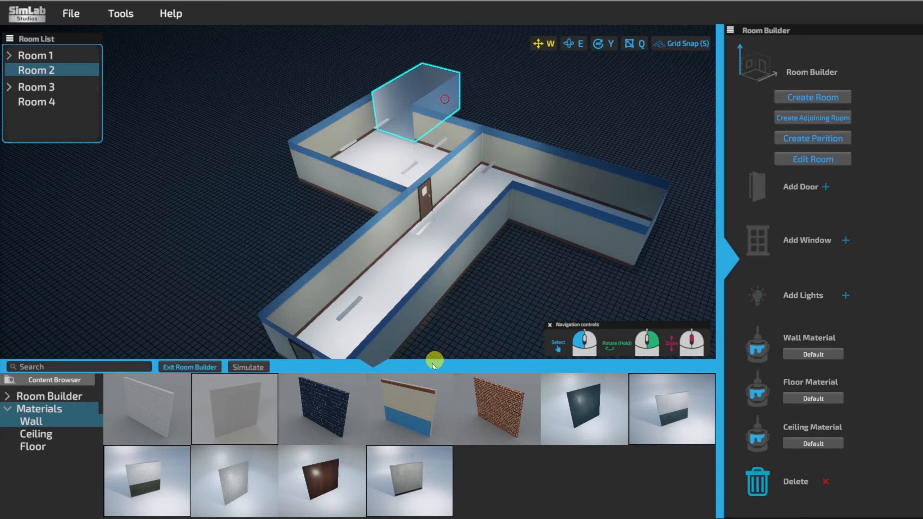
pyautogui.click(422, 406)
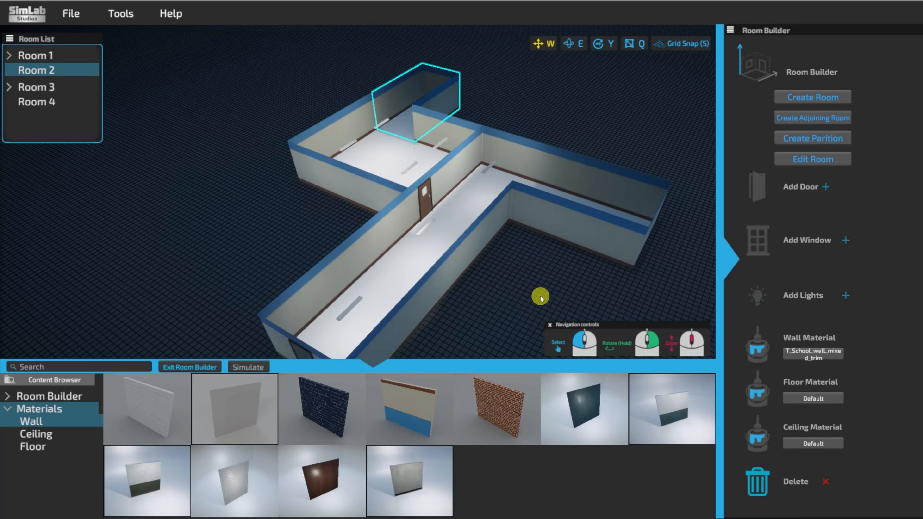
# Apply the M_Carpet_Beige floor material to the long room and to Room 4.
pyautogui.click(33, 447)
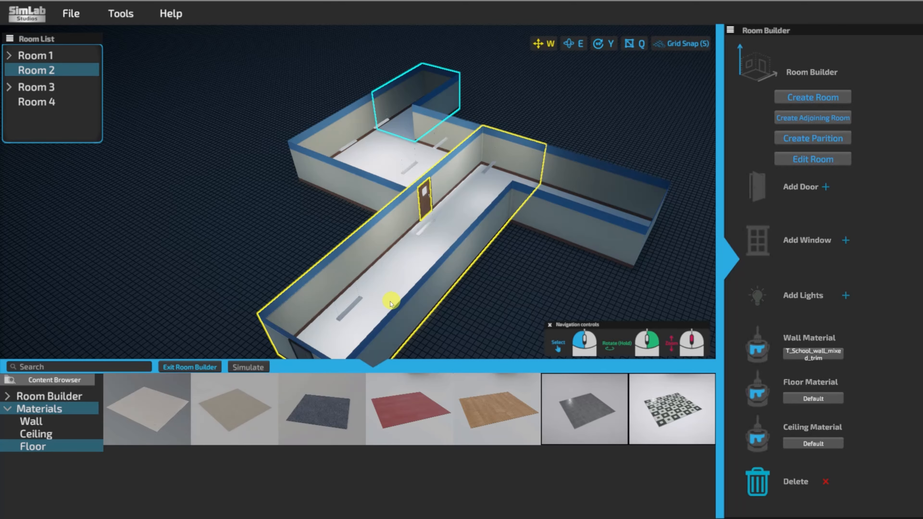
pyautogui.click(372, 301)
pyautogui.click(250, 400)
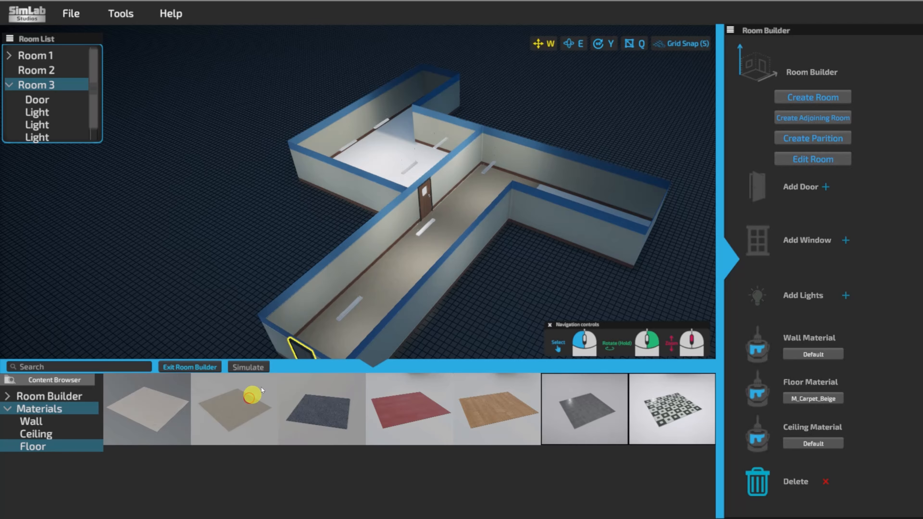
pyautogui.click(581, 200)
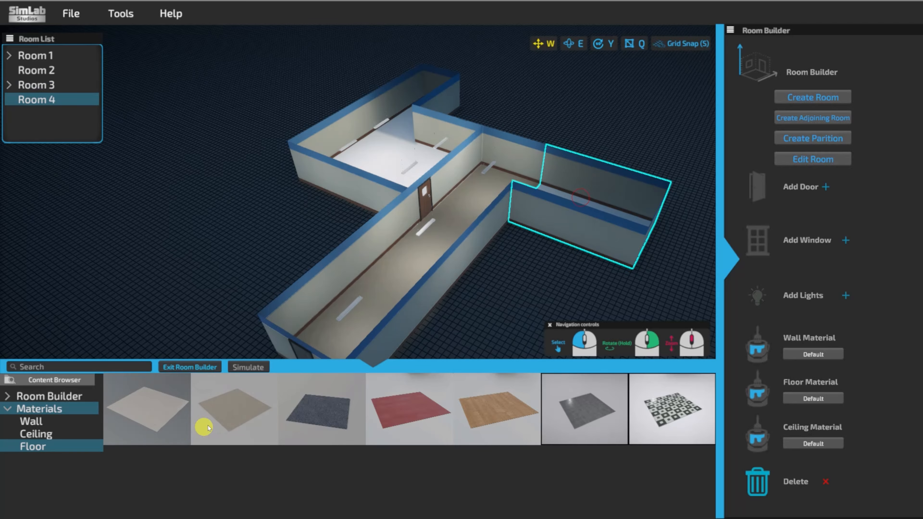
pyautogui.click(225, 418)
# Apply the same beige carpet floor material to Room 1 and Room 2.
pyautogui.click(384, 152)
pyautogui.click(249, 402)
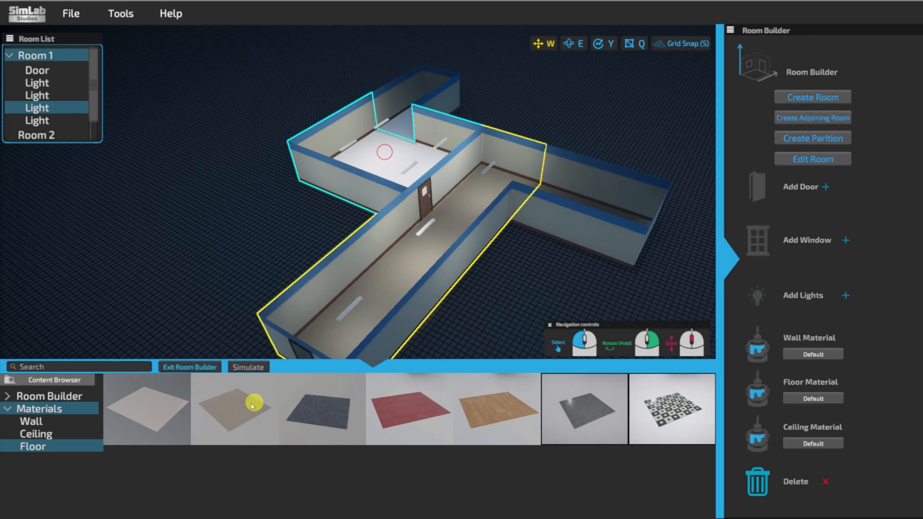
pyautogui.click(412, 109)
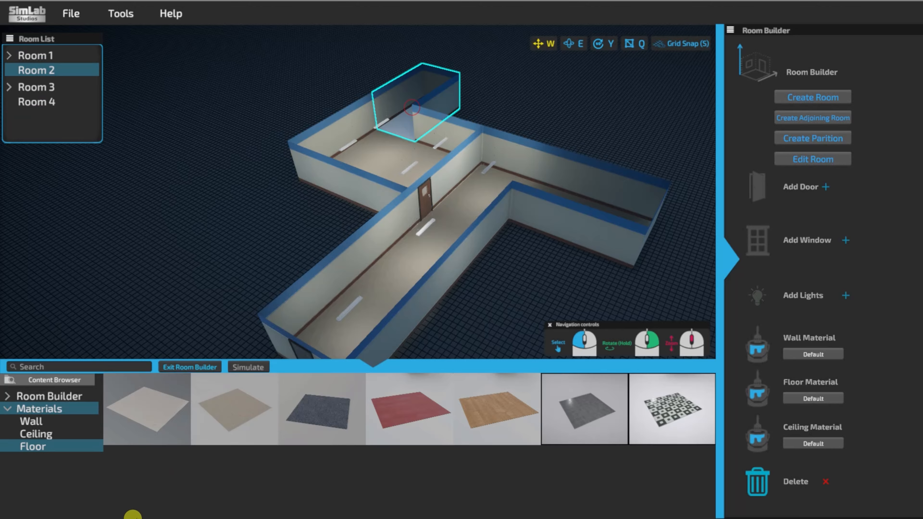
pyautogui.click(225, 410)
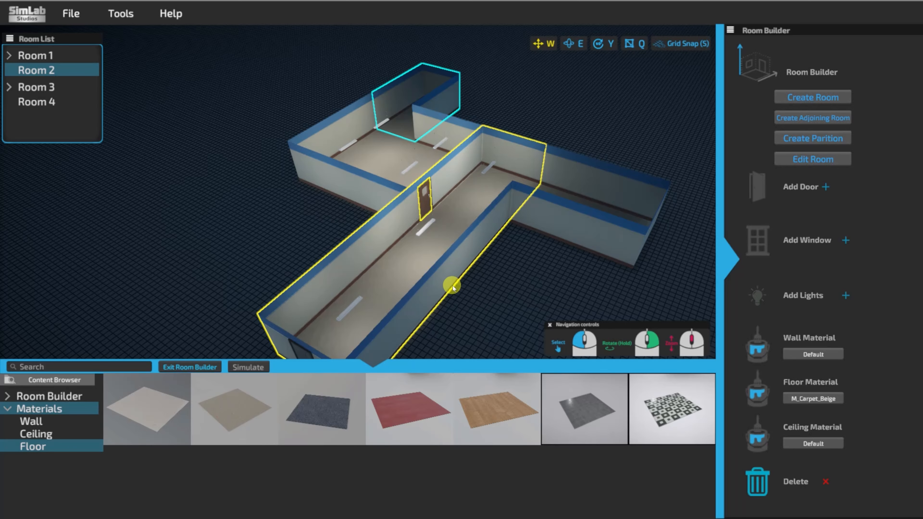
# Exit the Room Builder and place the wooden two-door school cabinet in the long room, between the end-door light and the middle light.
pyautogui.moveTo(452, 285)
pyautogui.mouseDown(button='middle')
pyautogui.moveTo(505, 242)
pyautogui.moveTo(438, 285)
pyautogui.mouseUp(button='middle')
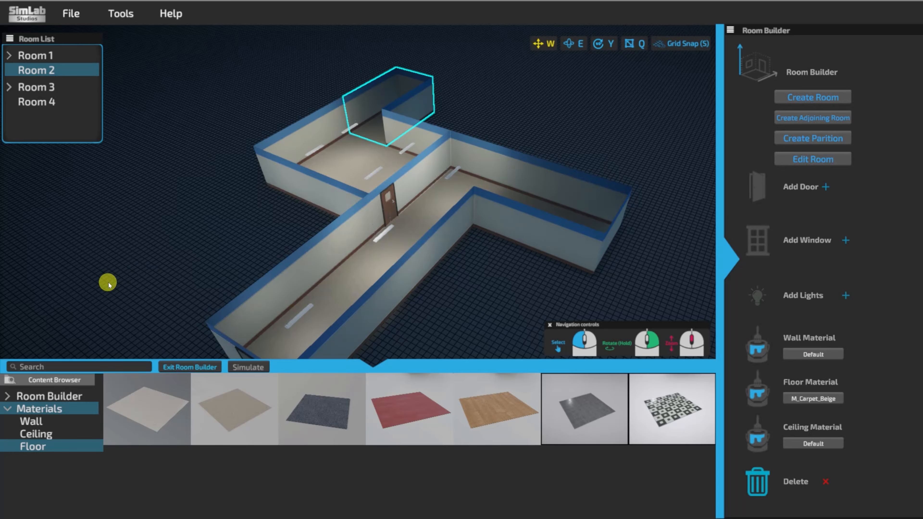
pyautogui.click(191, 366)
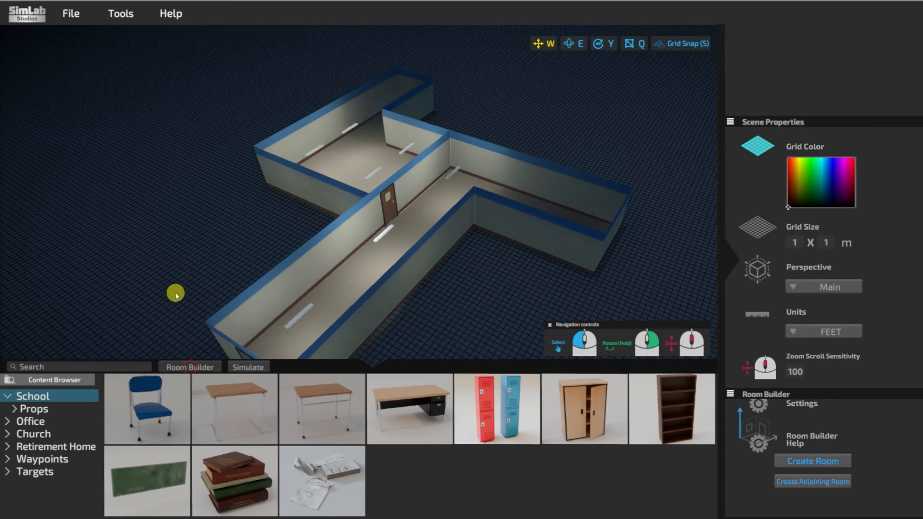
pyautogui.moveTo(422, 324); pyautogui.dragTo(480, 271, button='middle')
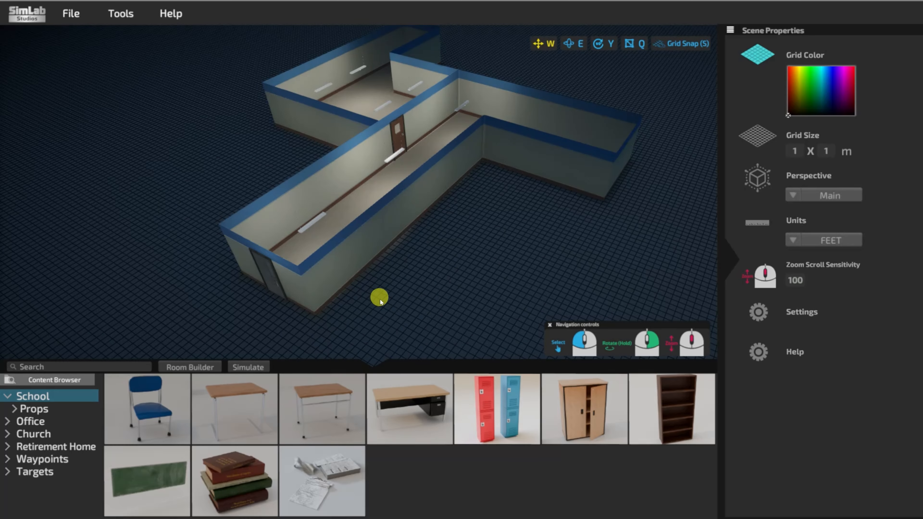
pyautogui.scroll(5, 349, 307)
pyautogui.moveTo(368, 303); pyautogui.dragTo(416, 299, button='right')
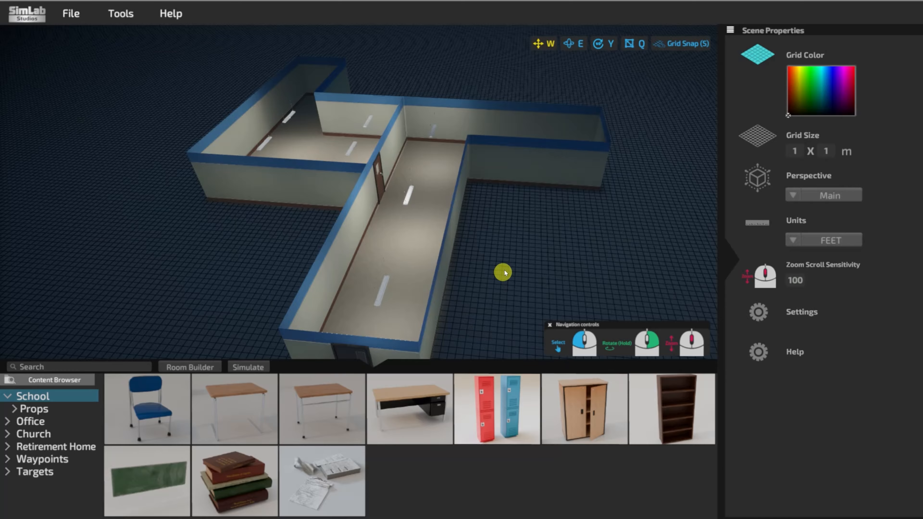
pyautogui.moveTo(504, 271); pyautogui.dragTo(523, 279, button='right')
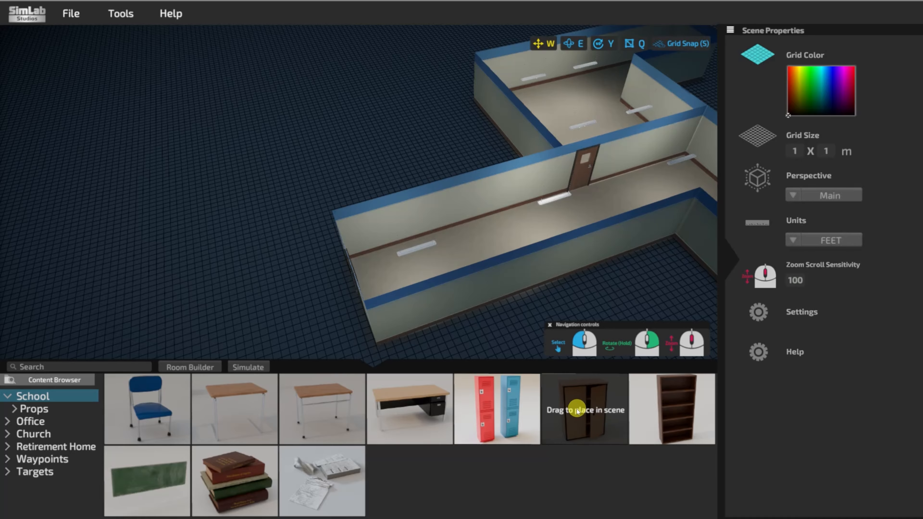
pyautogui.moveTo(577, 412); pyautogui.dragTo(489, 259)
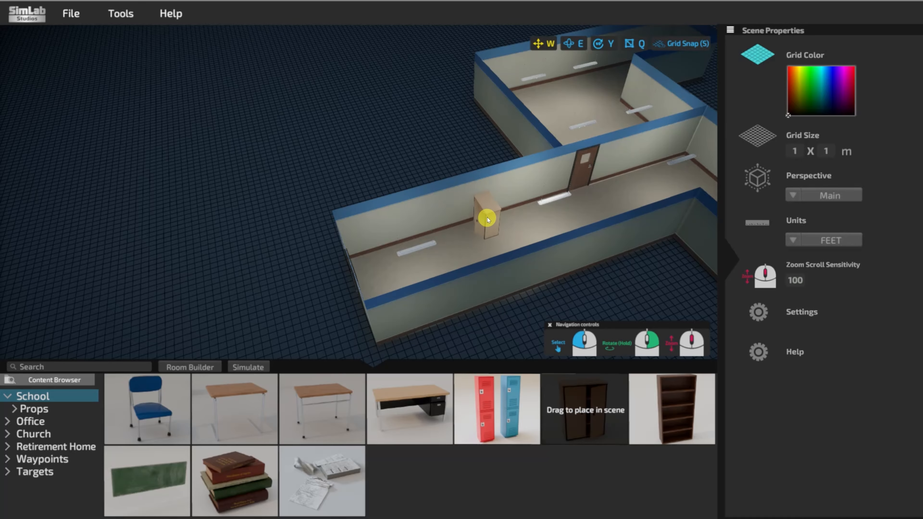
pyautogui.moveTo(524, 215); pyautogui.dragTo(569, 209)
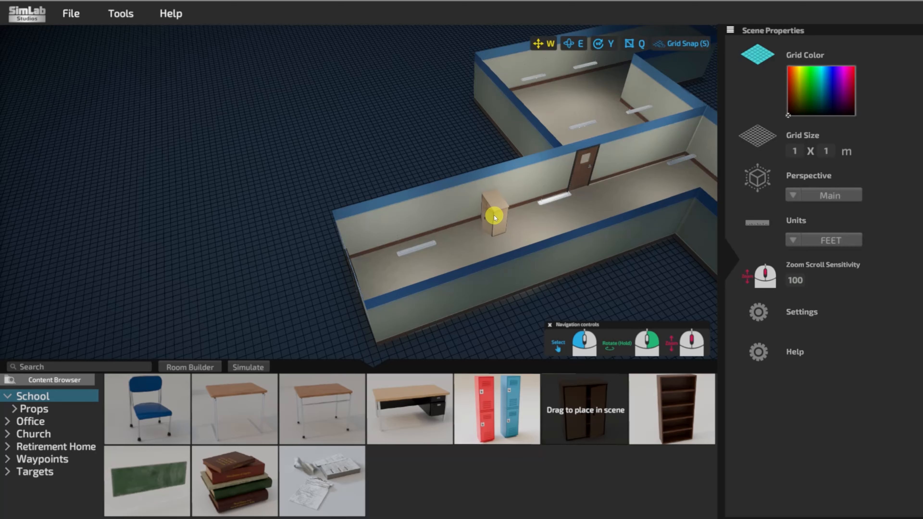
pyautogui.click(491, 221)
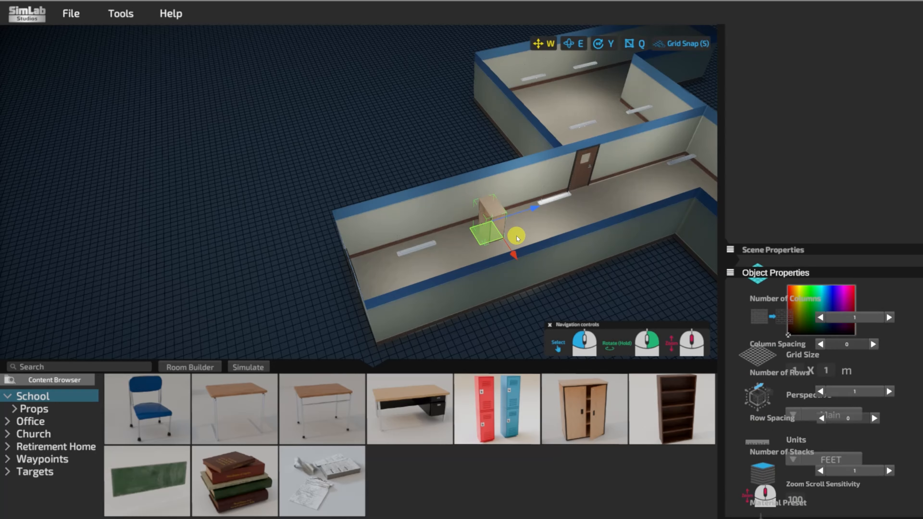
# Rotate the wooden cabinet so its back is toward the long wall and its doors face into the room.
pyautogui.click(596, 44)
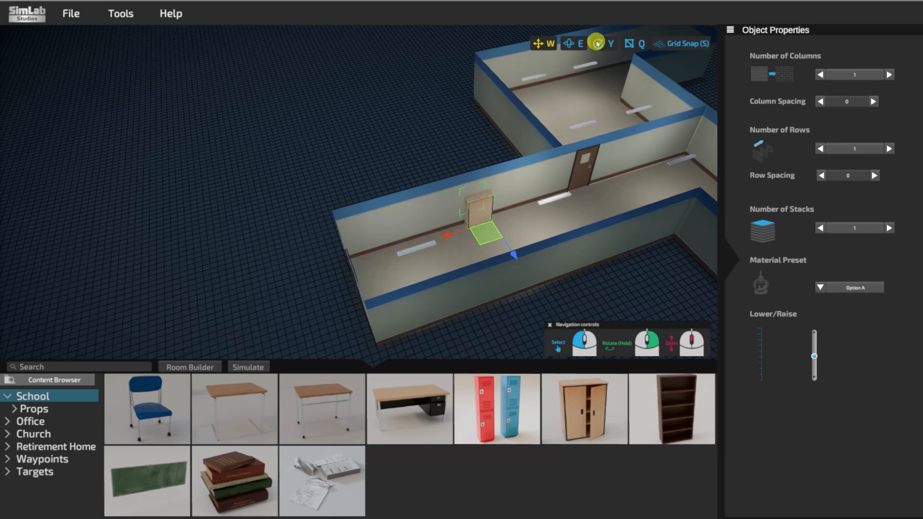
pyautogui.click(596, 43)
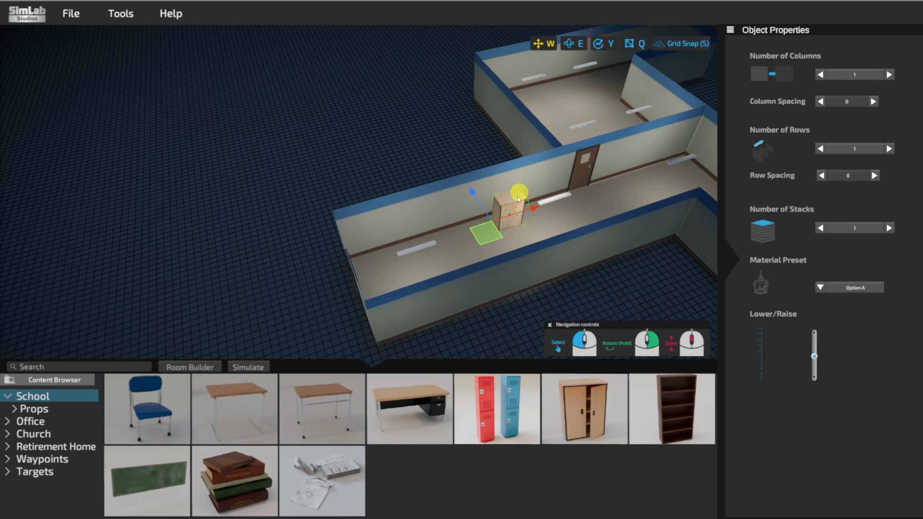
pyautogui.scroll(5, 538, 215)
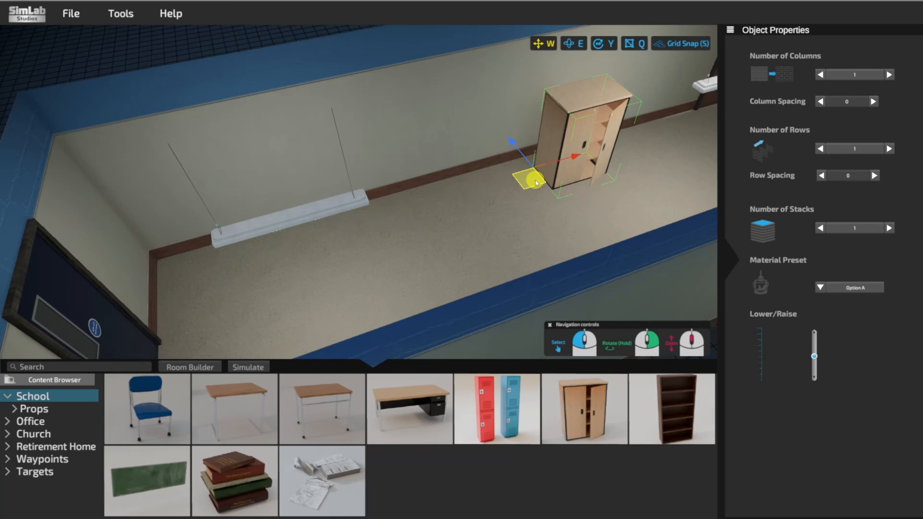
# Slide the wooden cabinet along the long wall and place the dark bookshelf beside it, with its shelves facing into the room.
pyautogui.moveTo(529, 175); pyautogui.dragTo(488, 175)
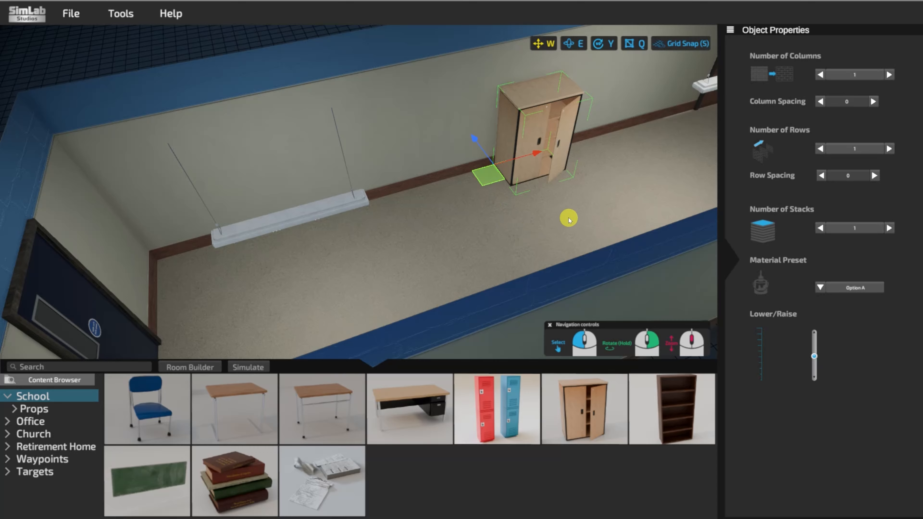
pyautogui.click(560, 215)
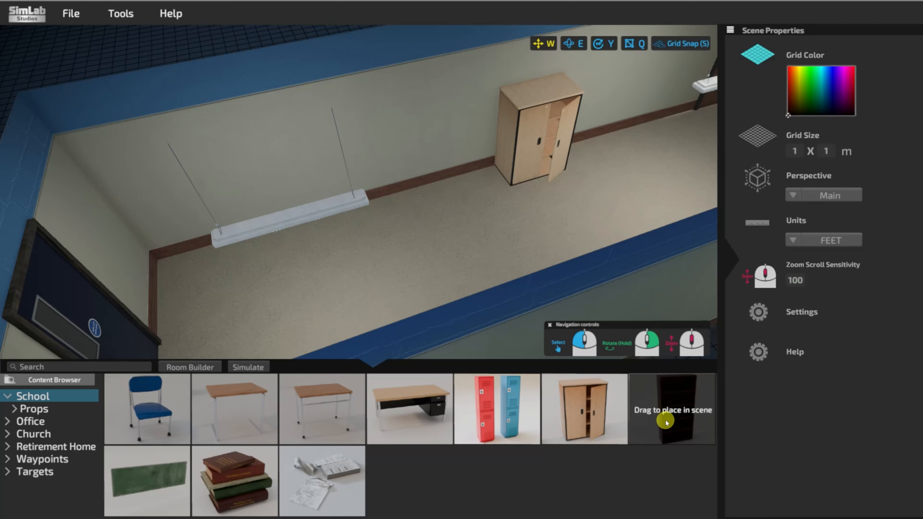
pyautogui.moveTo(667, 416); pyautogui.dragTo(480, 197)
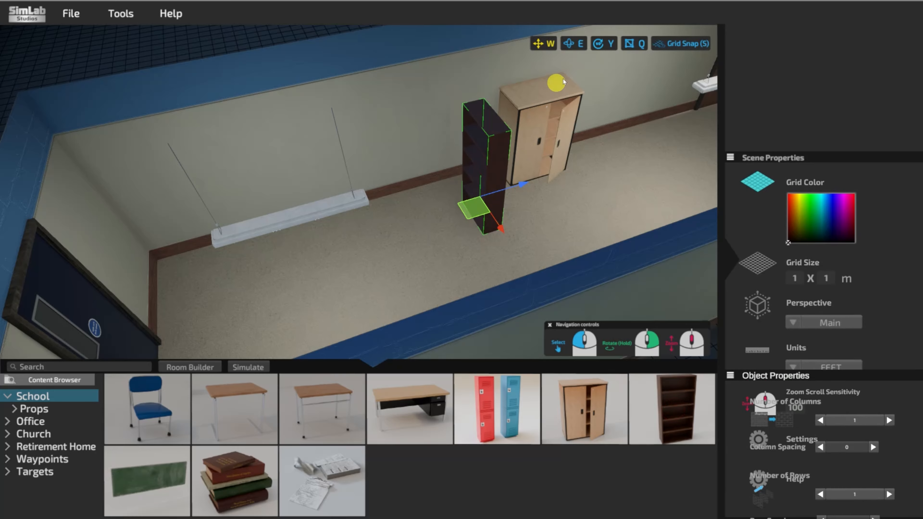
pyautogui.click(597, 45)
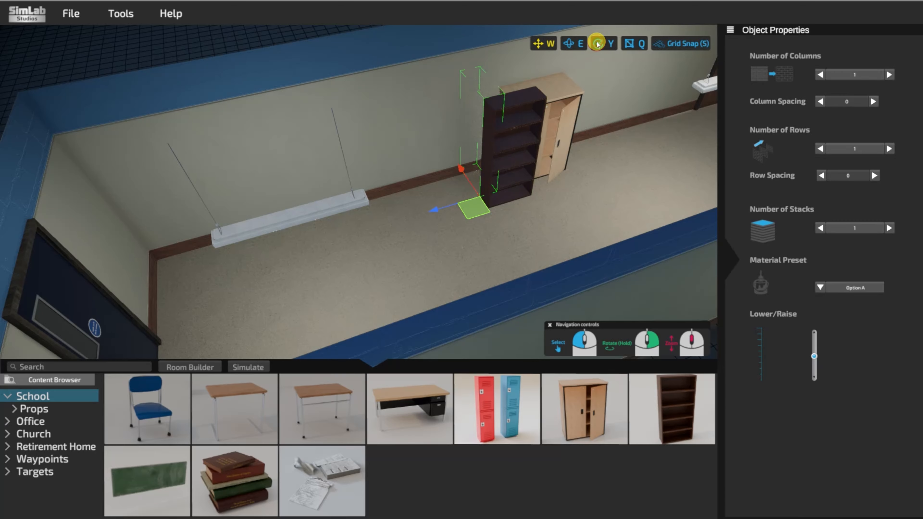
pyautogui.click(475, 212)
pyautogui.moveTo(475, 212); pyautogui.dragTo(433, 201)
# Place the dark green office filing cabinet in the long room beside the wooden door, with its drawers facing into the room.
pyautogui.moveTo(579, 200); pyautogui.dragTo(549, 230, button='middle')
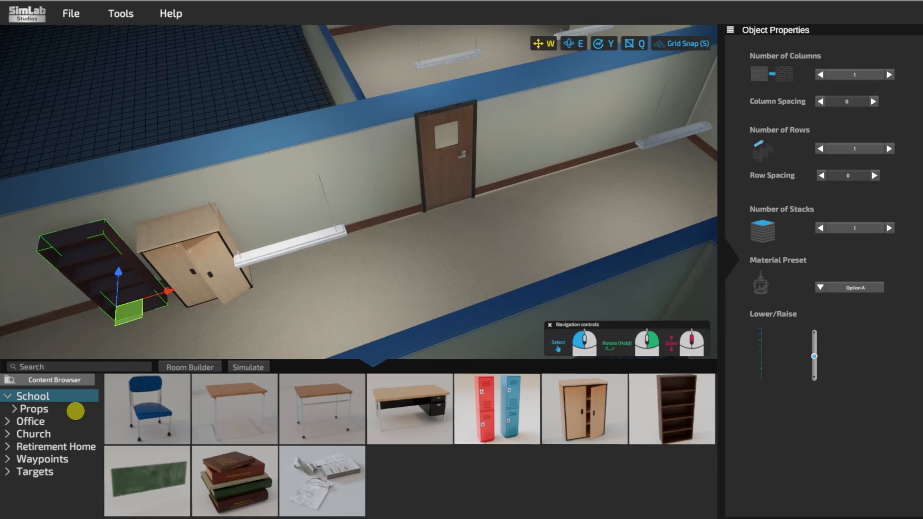
pyautogui.click(26, 421)
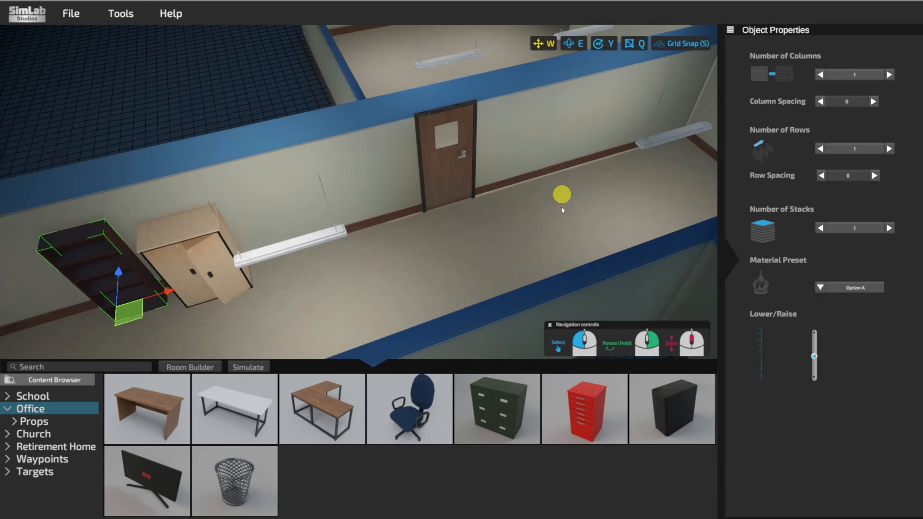
pyautogui.moveTo(507, 404); pyautogui.dragTo(563, 192)
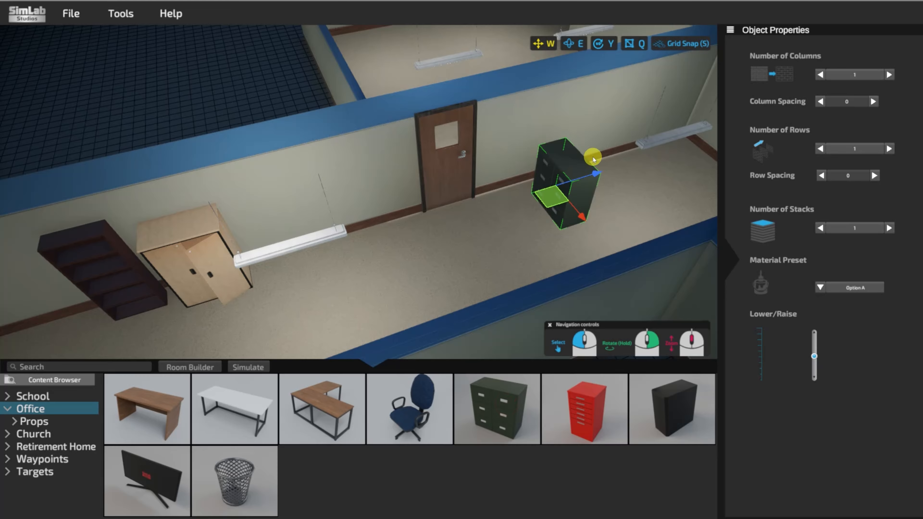
pyautogui.click(599, 44)
pyautogui.click(600, 43)
pyautogui.click(601, 44)
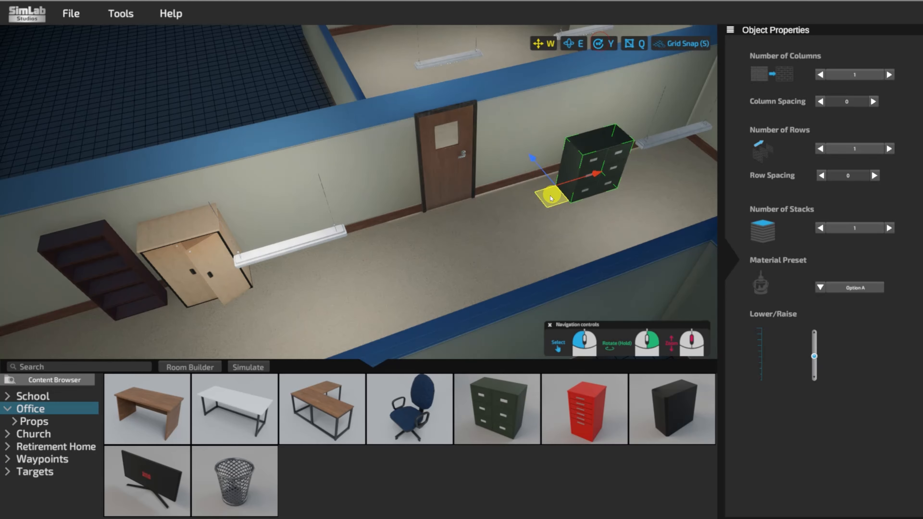
pyautogui.moveTo(549, 198); pyautogui.dragTo(503, 200)
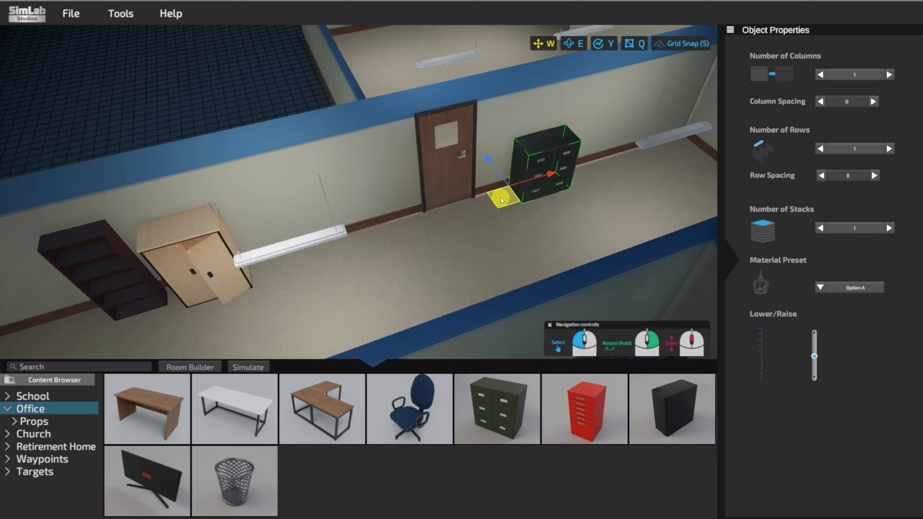
# Use Grid Snap to set the green filing cabinet against the wall beside the wooden door.
pyautogui.scroll(-2, 592, 223)
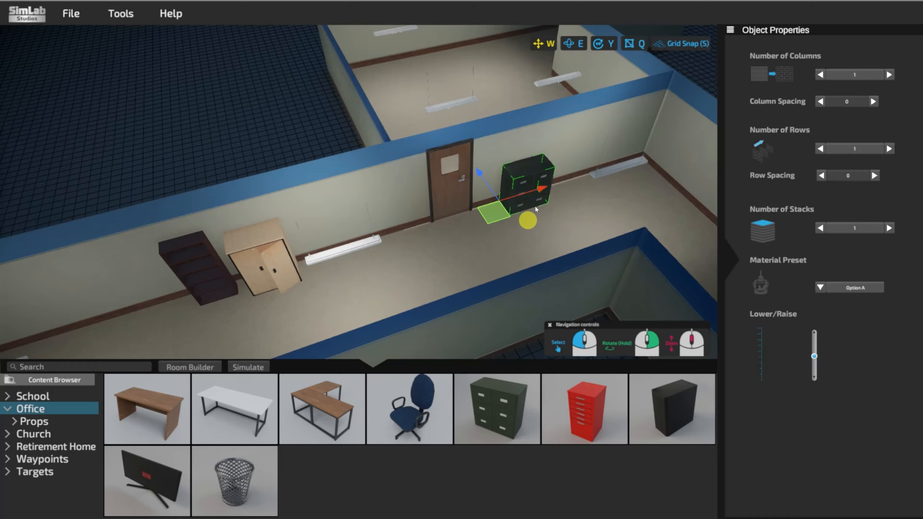
pyautogui.click(680, 45)
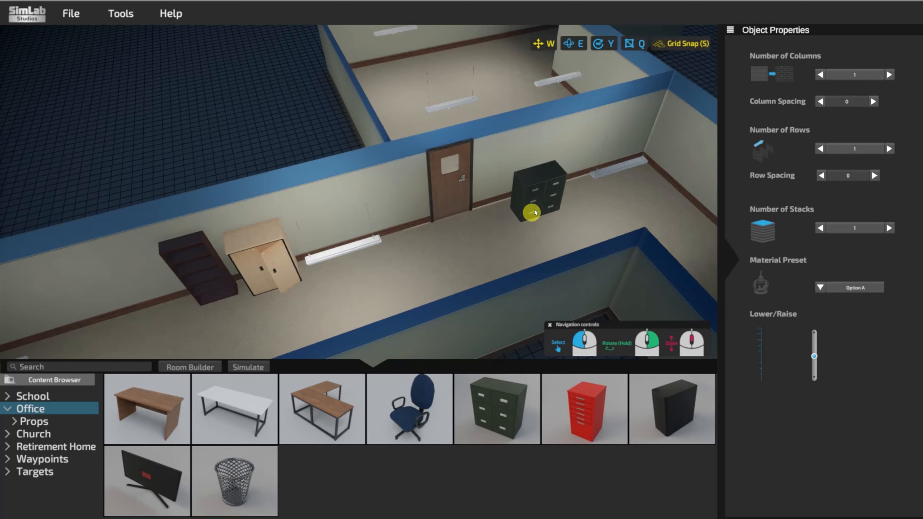
pyautogui.click(530, 206)
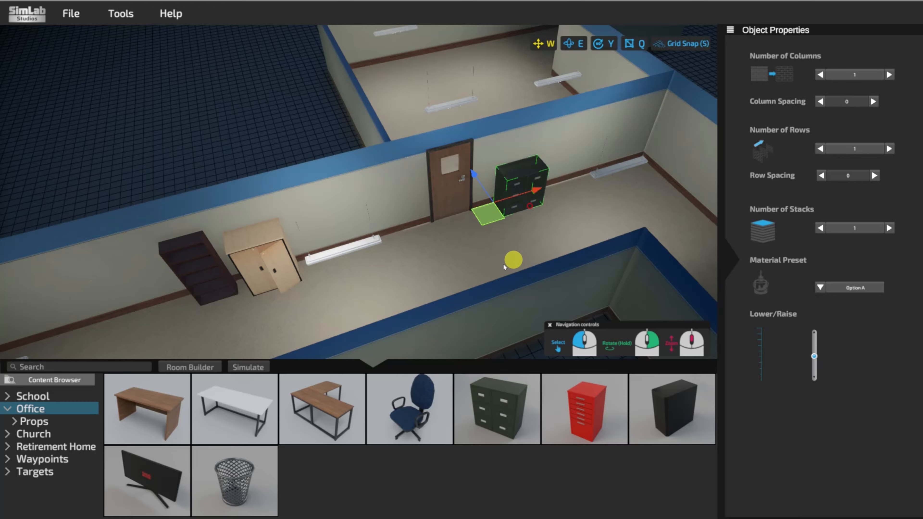
# Use Grid Snap to set the wooden two-door cabinet against the long wall beside the bookshelf.
pyautogui.click(284, 267)
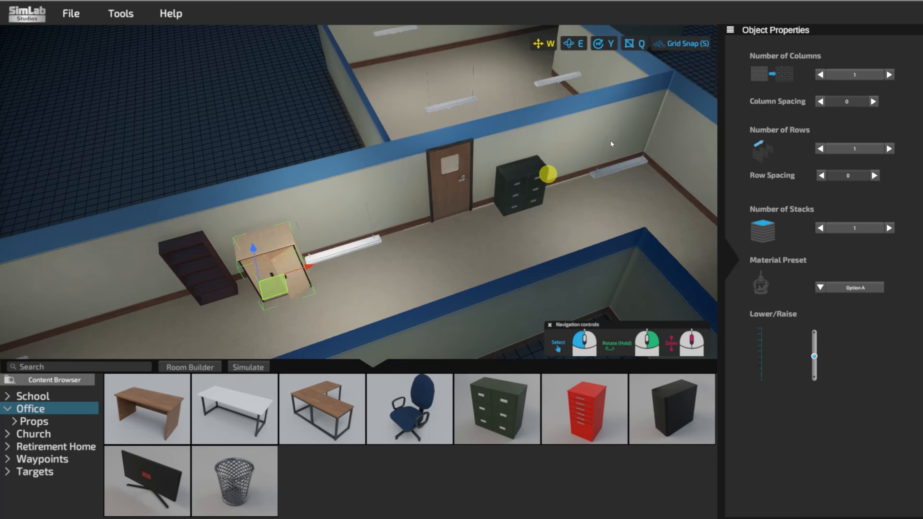
pyautogui.moveTo(271, 283)
pyautogui.mouseDown()
pyautogui.moveTo(268, 270)
pyautogui.moveTo(272, 283)
pyautogui.mouseUp()
pyautogui.click(675, 45)
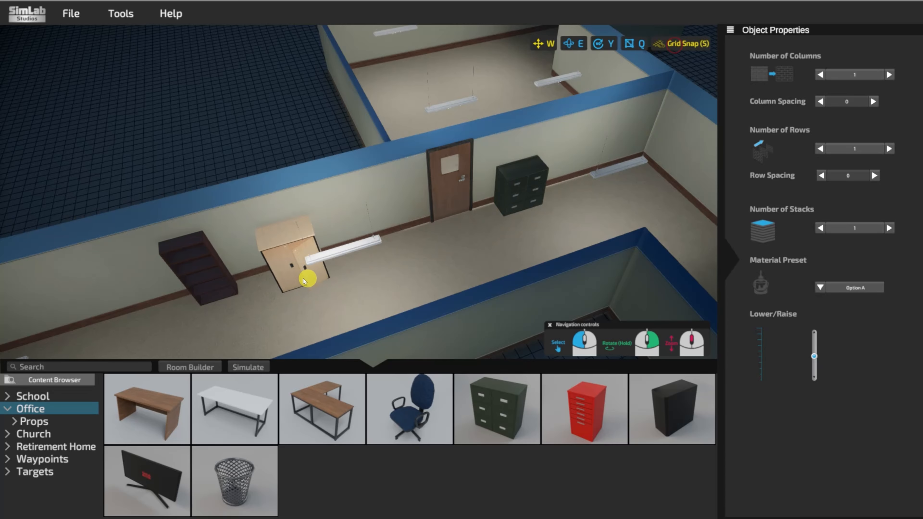
pyautogui.click(291, 279)
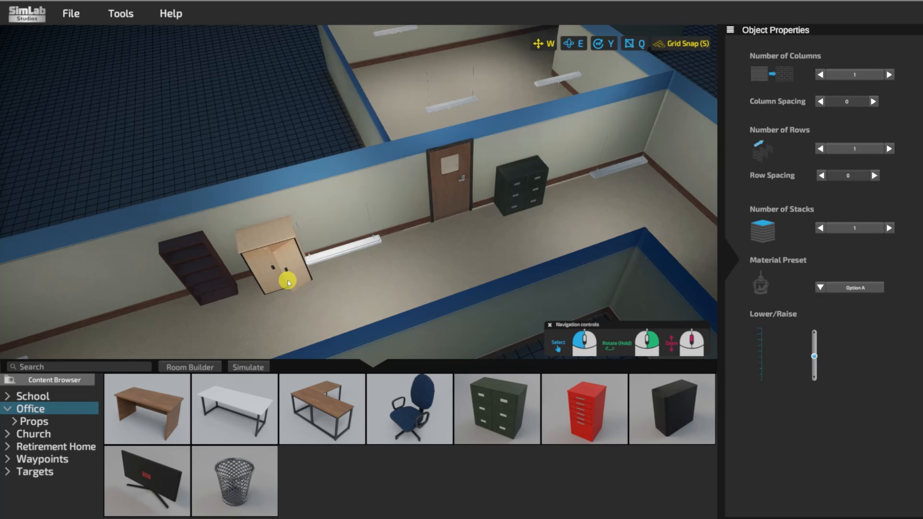
pyautogui.press('s')
# Use Grid Snap to set the dark bookshelf against the long wall, next to the wooden cabinet.
pyautogui.moveTo(306, 313); pyautogui.dragTo(399, 301, button='right')
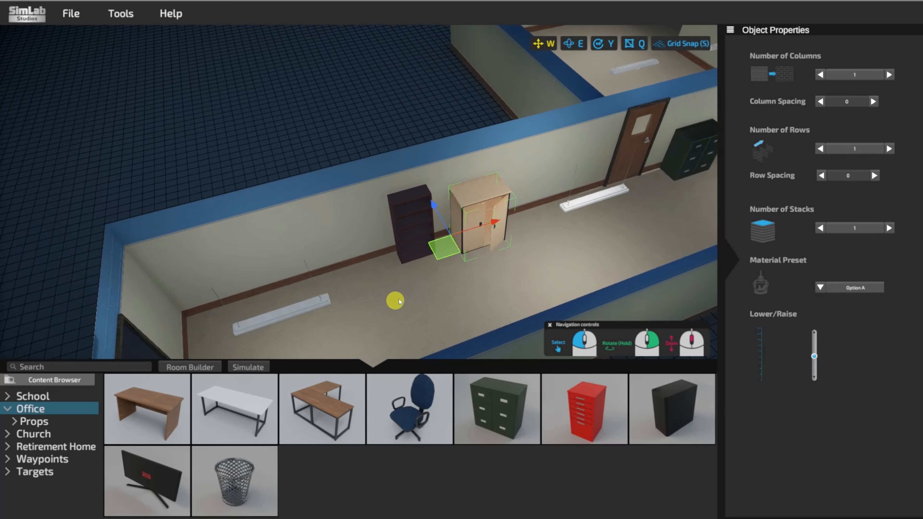
pyautogui.click(415, 231)
pyautogui.moveTo(389, 268)
pyautogui.mouseDown()
pyautogui.moveTo(378, 278)
pyautogui.moveTo(387, 280)
pyautogui.mouseUp()
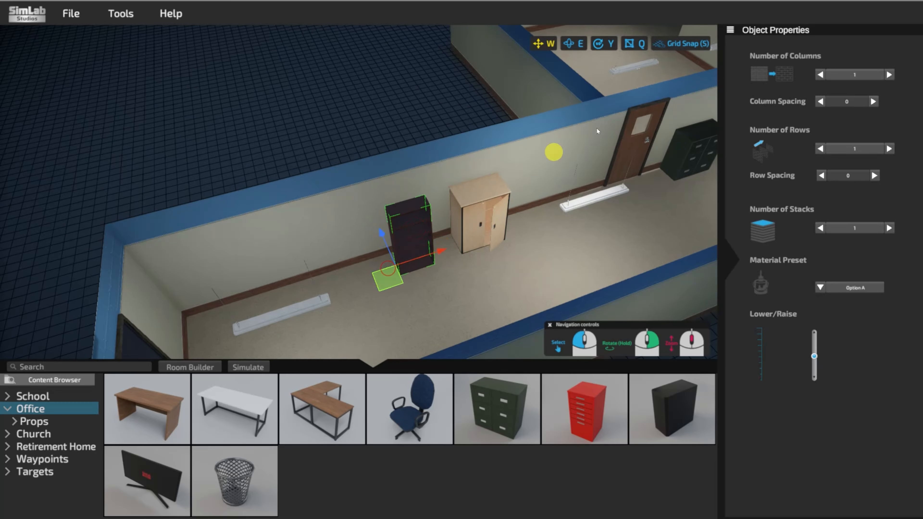
pyautogui.click(673, 47)
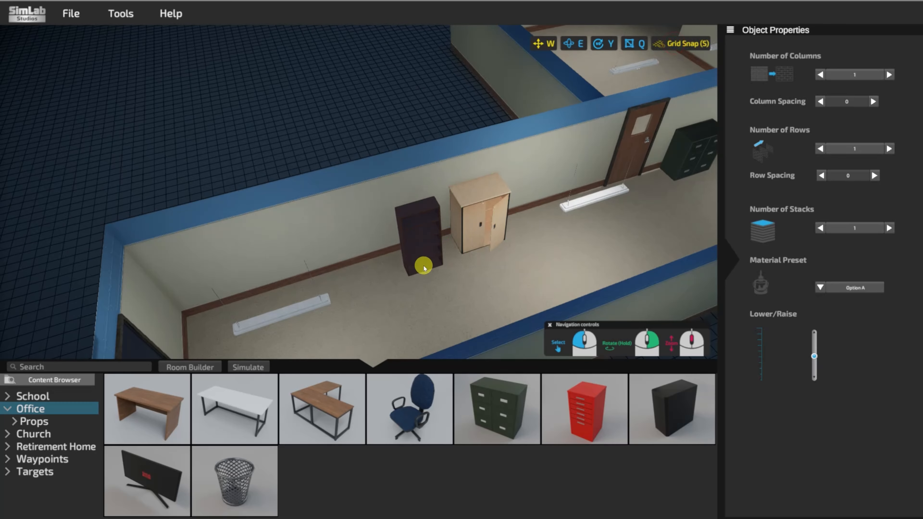
pyautogui.click(426, 255)
# Reposition the wooden cabinet with Grid Snap farther from the bookshelf and closer to the middle light, then deselect it.
pyautogui.click(478, 243)
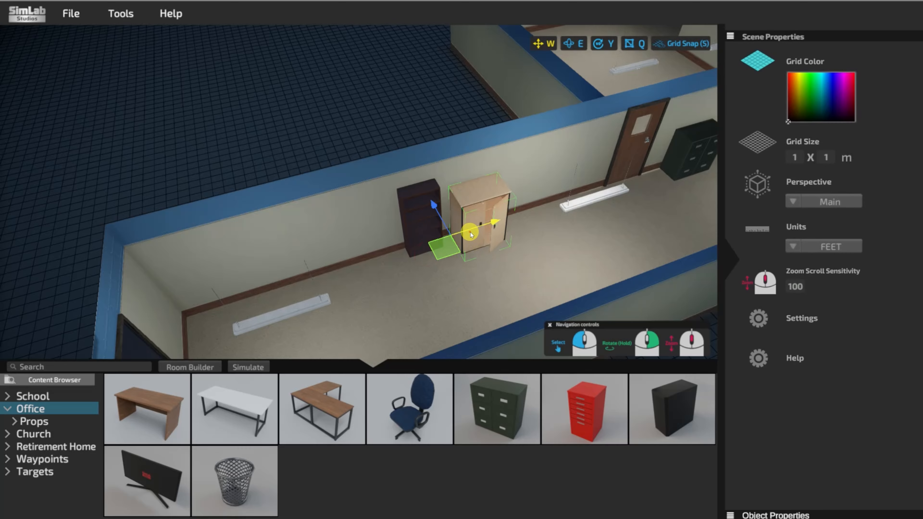
pyautogui.click(674, 46)
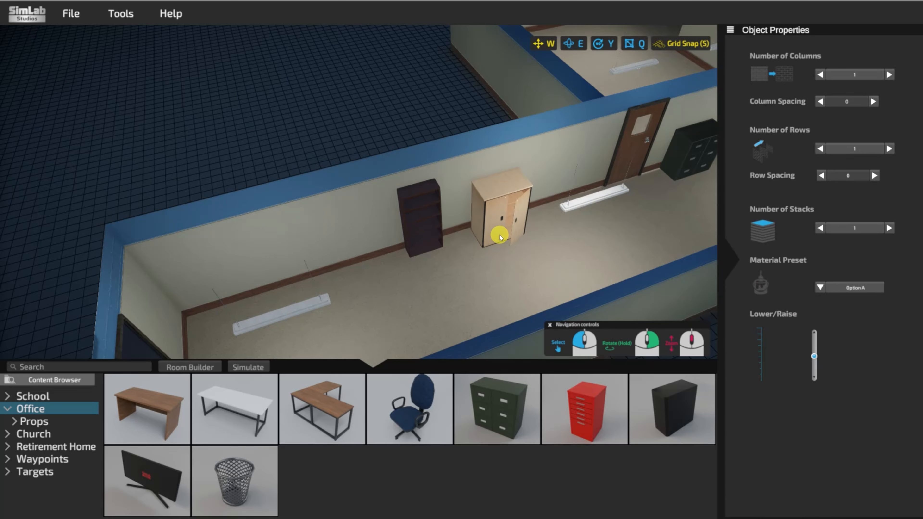
pyautogui.click(499, 236)
pyautogui.click(562, 281)
# Place the wire-mesh waste bin on the long room's floor beside the dark bookshelf.
pyautogui.moveTo(562, 264); pyautogui.dragTo(504, 285, button='middle')
pyautogui.scroll(4, 494, 264)
pyautogui.scroll(-4, 496, 262)
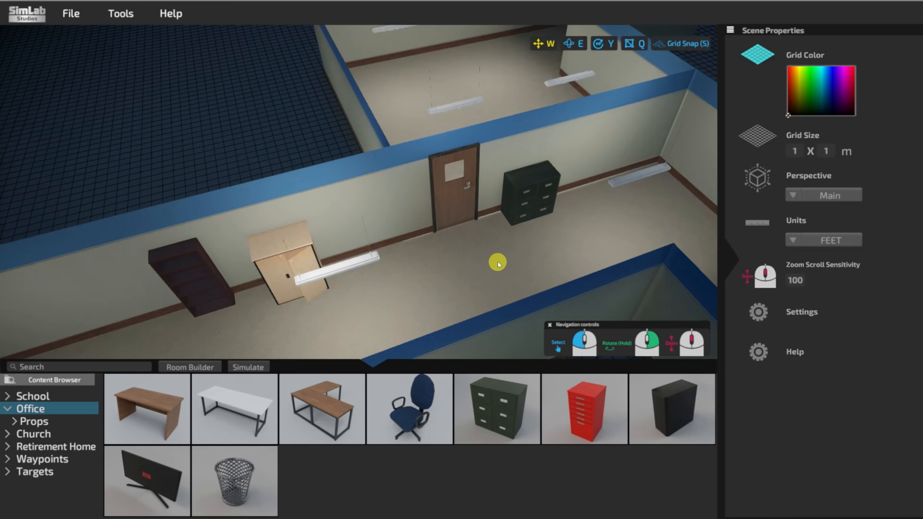
pyautogui.scroll(3, 490, 257)
pyautogui.scroll(-5, 495, 251)
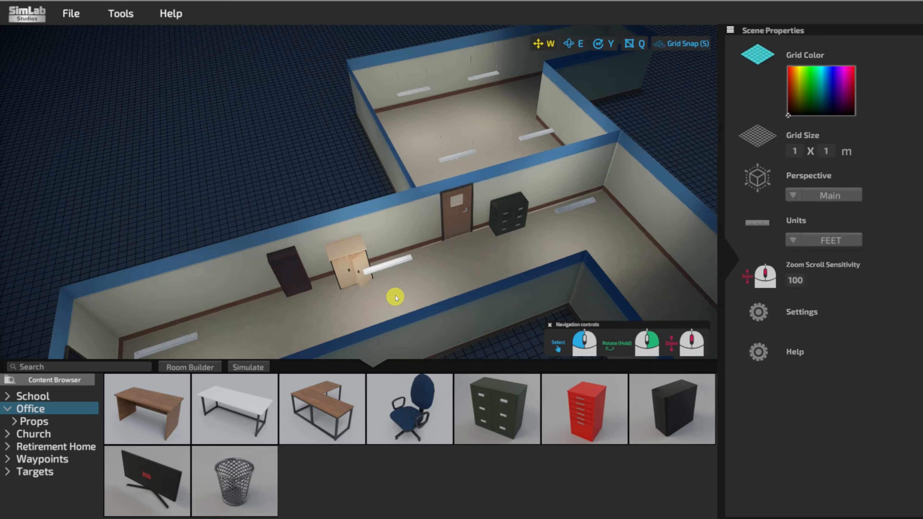
pyautogui.moveTo(393, 296); pyautogui.dragTo(420, 257, button='middle')
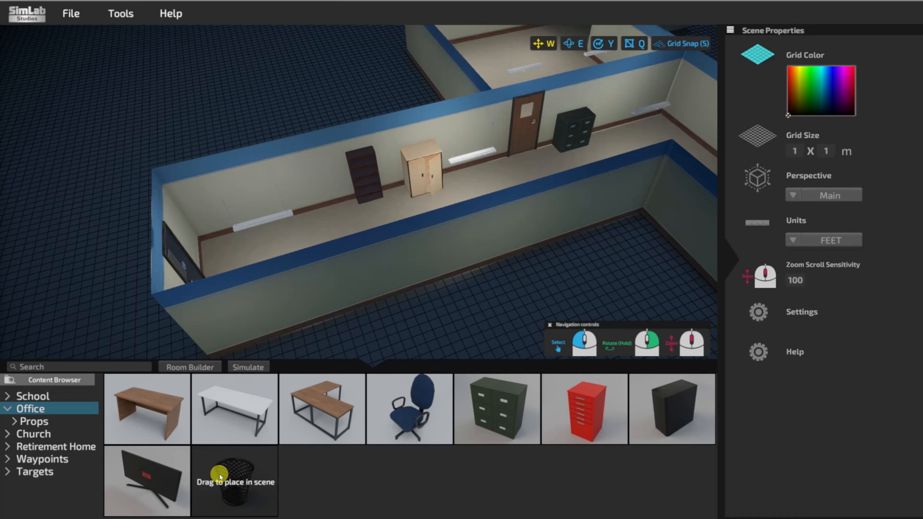
pyautogui.moveTo(219, 475); pyautogui.dragTo(347, 207)
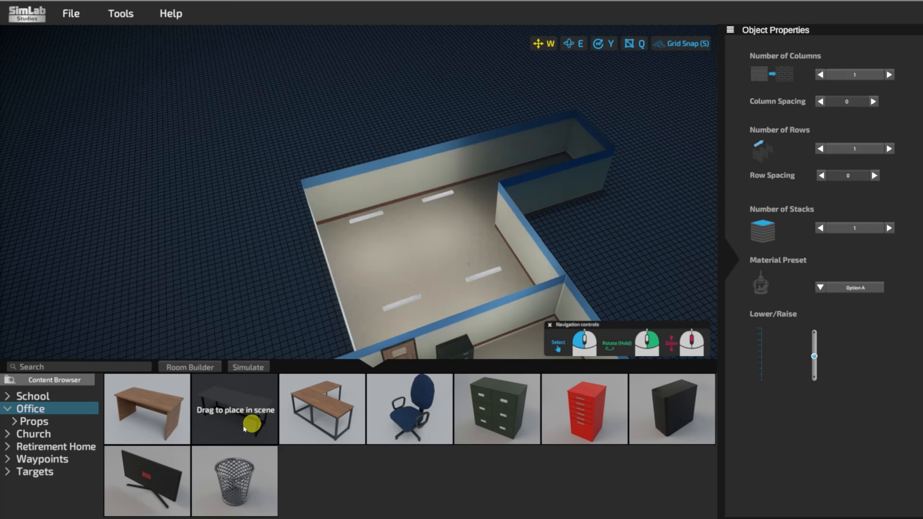
# Place four brown wooden office desks in the adjoining room, one beneath each ceiling light.
pyautogui.moveTo(147, 416); pyautogui.dragTo(378, 242)
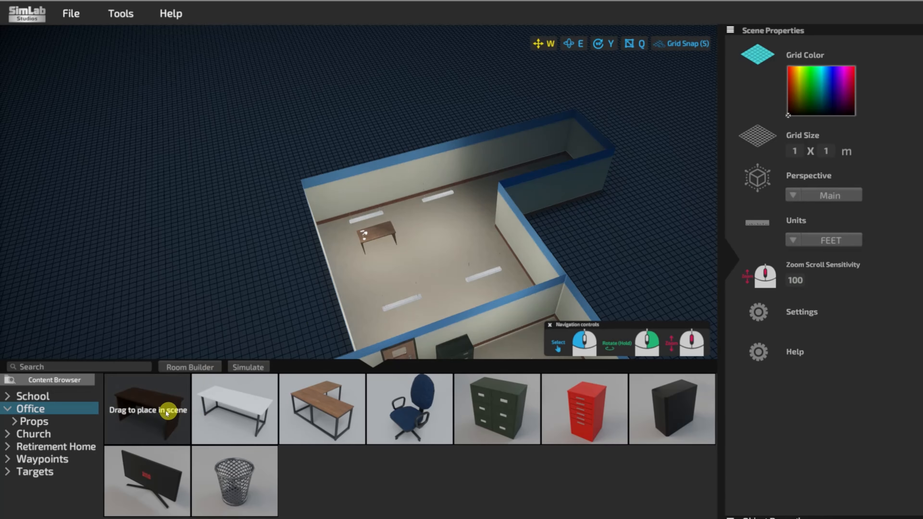
pyautogui.moveTo(156, 411); pyautogui.dragTo(439, 206)
pyautogui.moveTo(173, 429); pyautogui.dragTo(406, 314)
pyautogui.moveTo(157, 410); pyautogui.dragTo(483, 290)
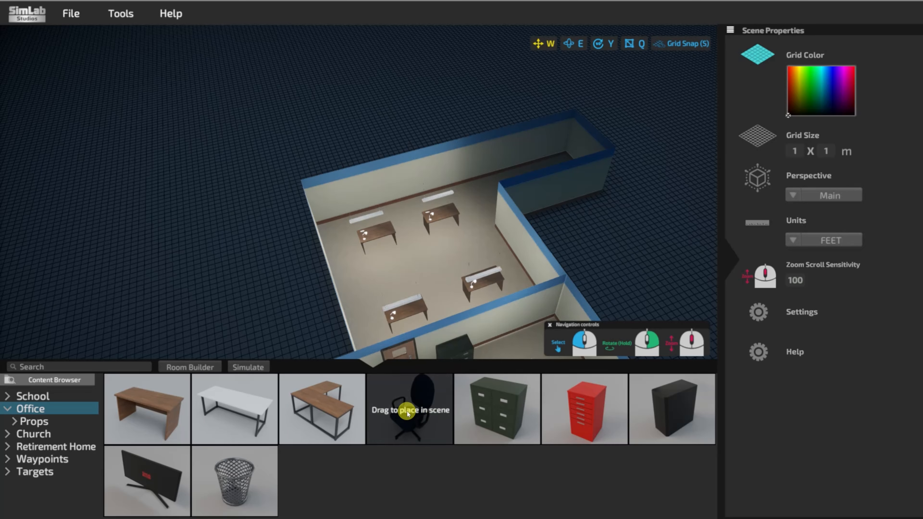
# Place a blue office chair at each of the desks in the adjoining room.
pyautogui.moveTo(407, 411); pyautogui.dragTo(488, 296)
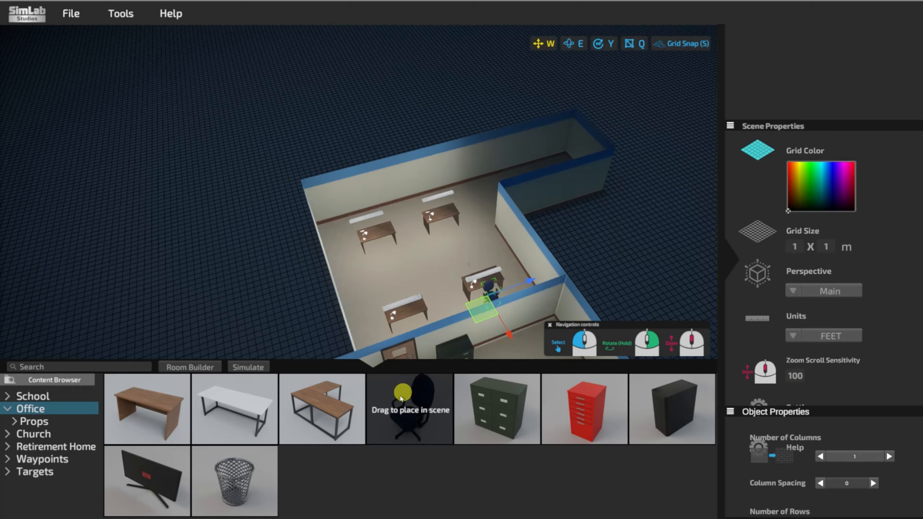
pyautogui.moveTo(410, 410); pyautogui.dragTo(382, 251)
pyautogui.moveTo(396, 431); pyautogui.dragTo(413, 327)
# Turn the chairs at the two desks nearest the long room and at the far desk by the outer side wall to face their desks.
pyautogui.scroll(3, 428, 321)
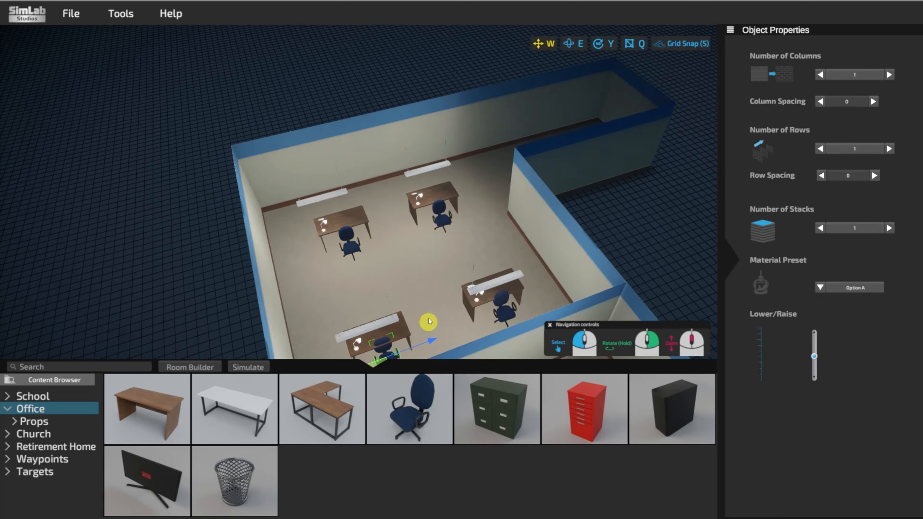
pyautogui.moveTo(425, 320); pyautogui.dragTo(455, 293, button='middle')
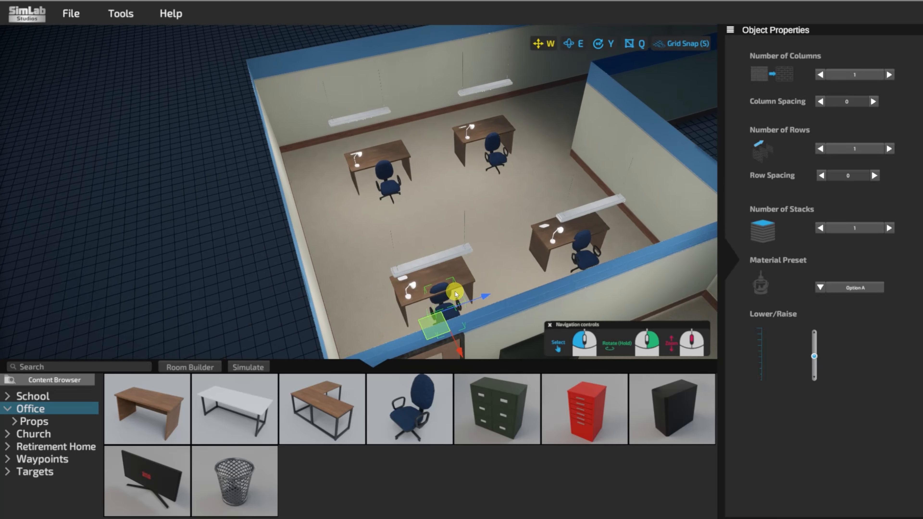
pyautogui.click(587, 263)
pyautogui.click(605, 50)
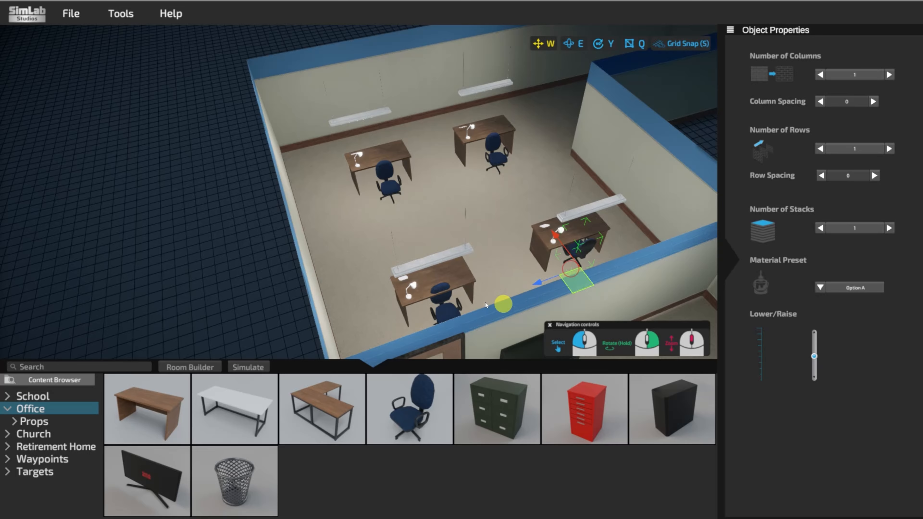
pyautogui.click(442, 309)
pyautogui.click(605, 43)
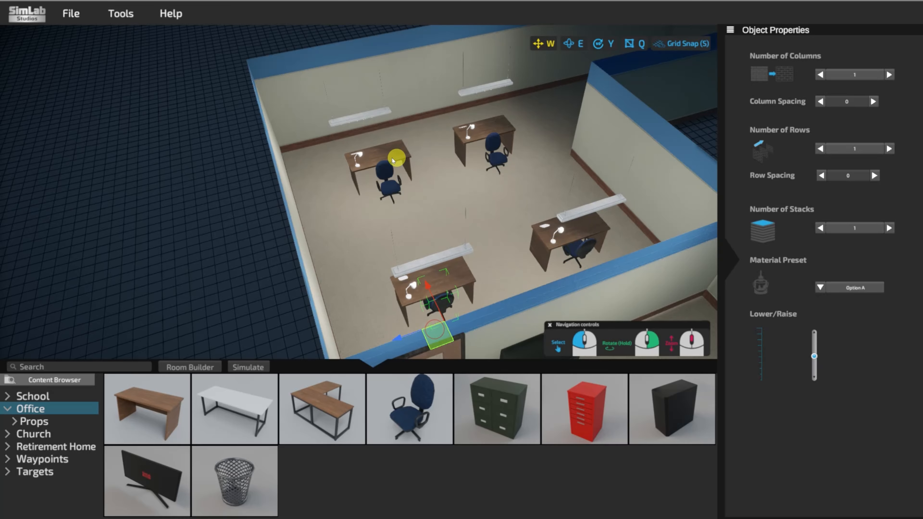
pyautogui.click(389, 176)
pyautogui.click(605, 44)
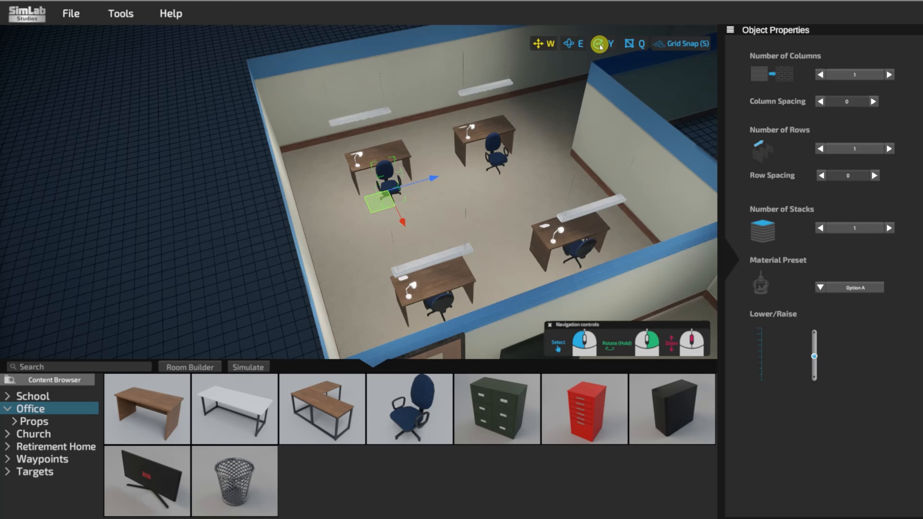
pyautogui.click(600, 45)
pyautogui.moveTo(372, 197); pyautogui.dragTo(368, 201)
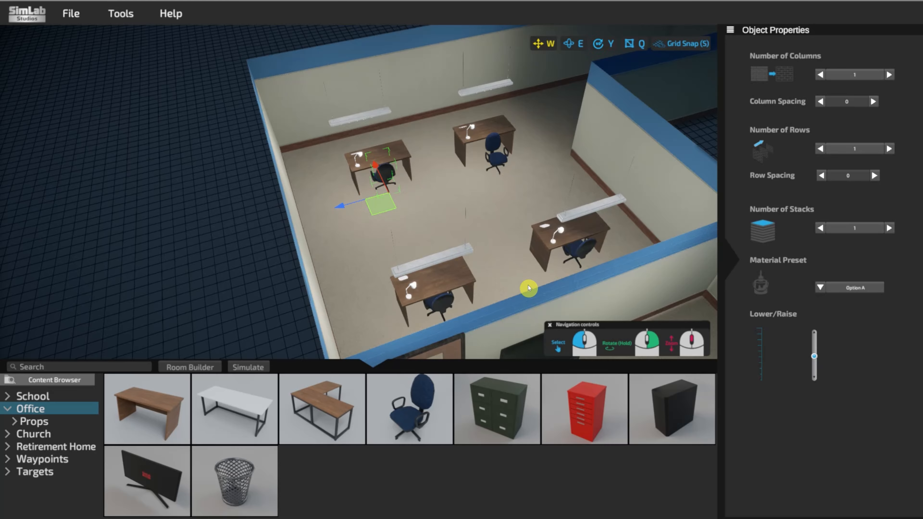
# Place a green filing cabinet in the desk room and set it against the inner side wall with Grid Snap.
pyautogui.moveTo(523, 392); pyautogui.dragTo(575, 189)
pyautogui.click(670, 46)
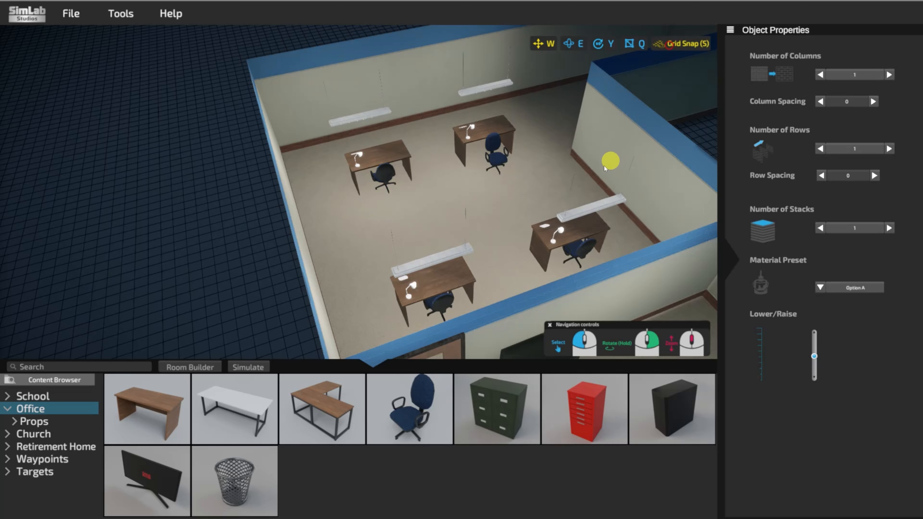
pyautogui.click(581, 190)
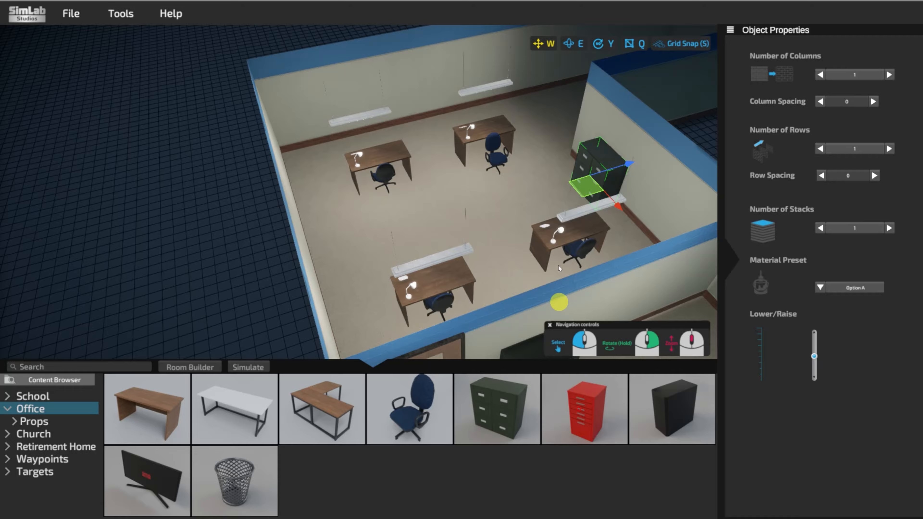
# Place a red filing cabinet by the inner side wall near the green one, and a mesh wastebasket beside each of the four desks.
pyautogui.moveTo(588, 409); pyautogui.dragTo(663, 210)
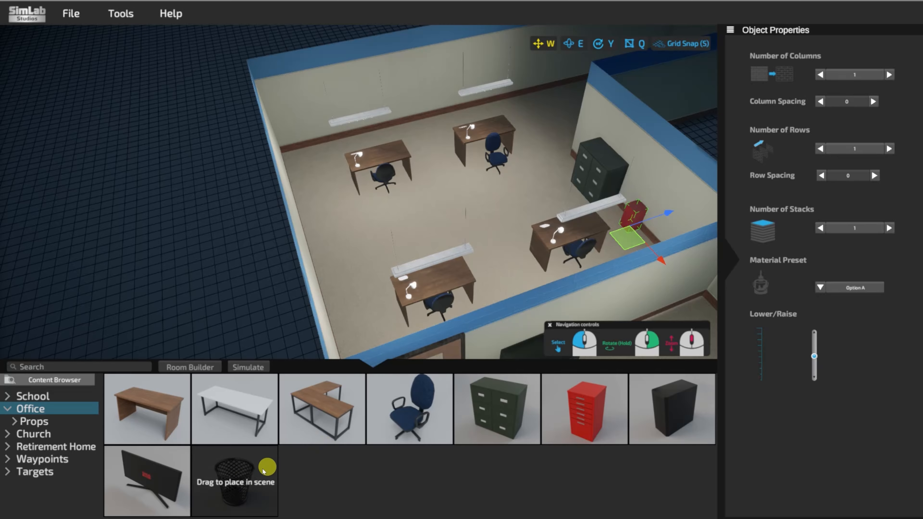
pyautogui.moveTo(247, 474); pyautogui.dragTo(393, 323)
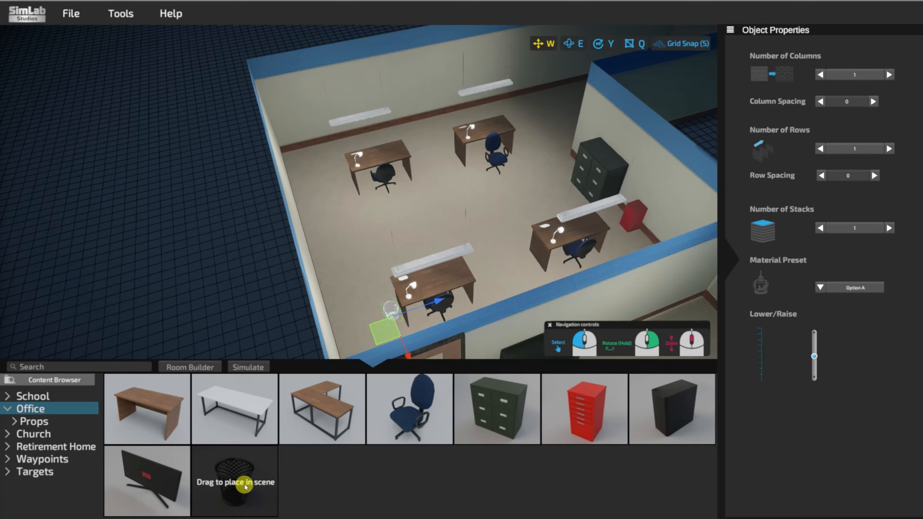
pyautogui.moveTo(245, 485); pyautogui.dragTo(519, 277)
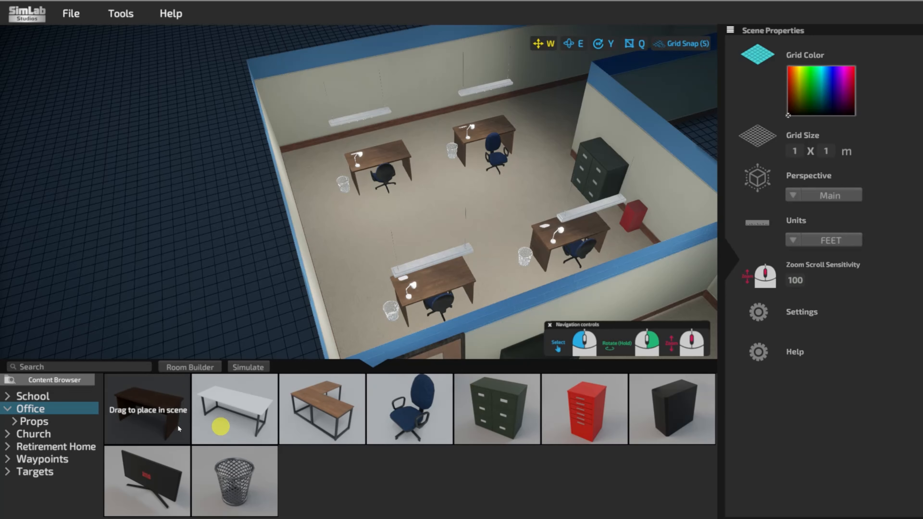
# Browse the Office prop subcategories, including chairs, desks and cabinets, followed by the Church and Retirement Home asset collections.
pyautogui.click(15, 423)
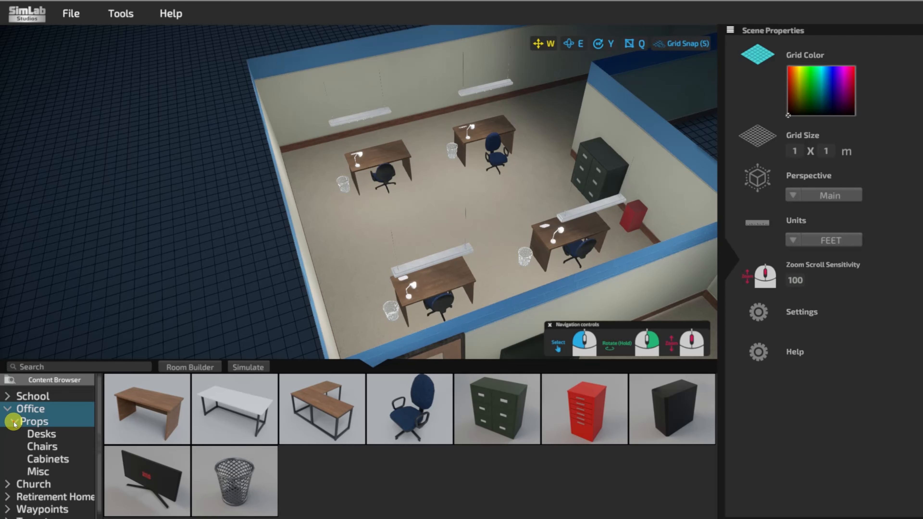
pyautogui.click(45, 460)
pyautogui.click(42, 446)
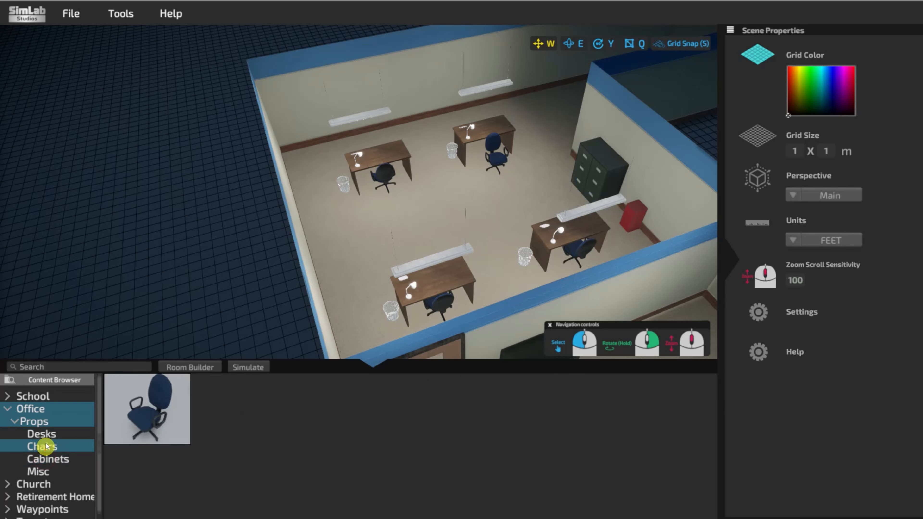
pyautogui.click(42, 434)
pyautogui.click(34, 422)
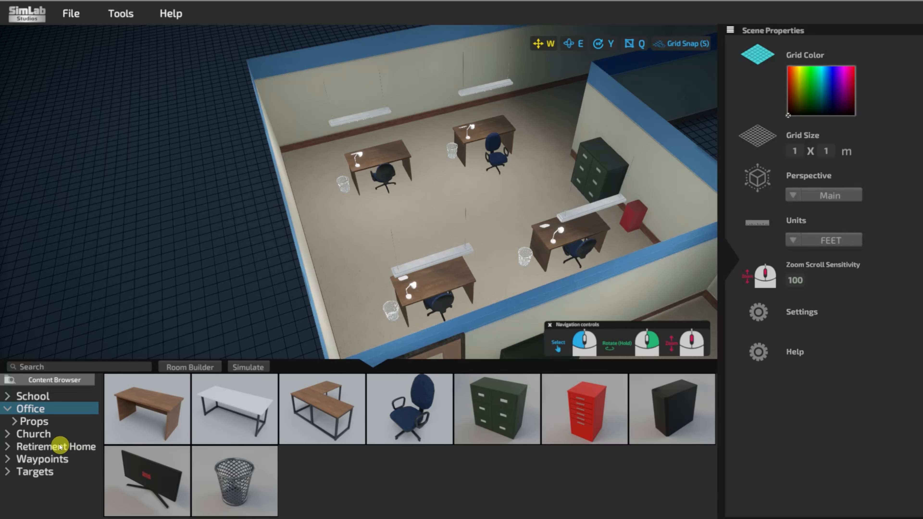
pyautogui.click(11, 438)
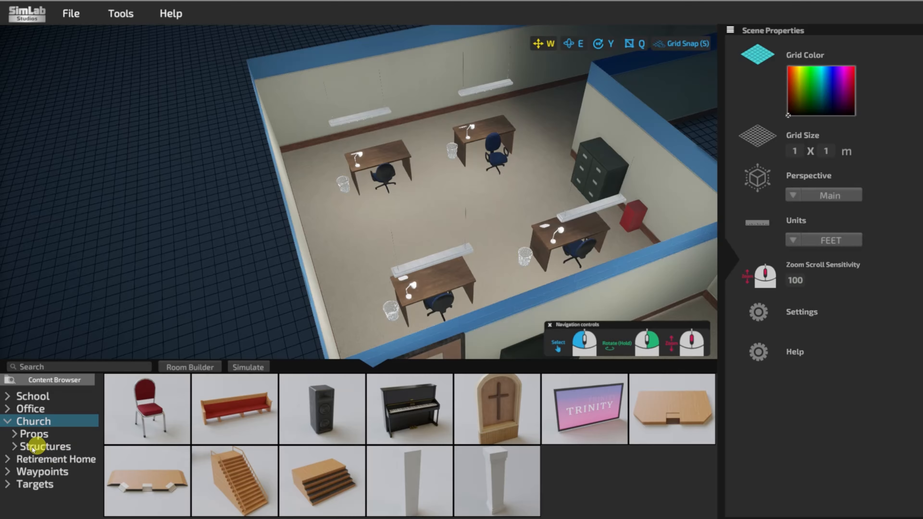
pyautogui.click(6, 461)
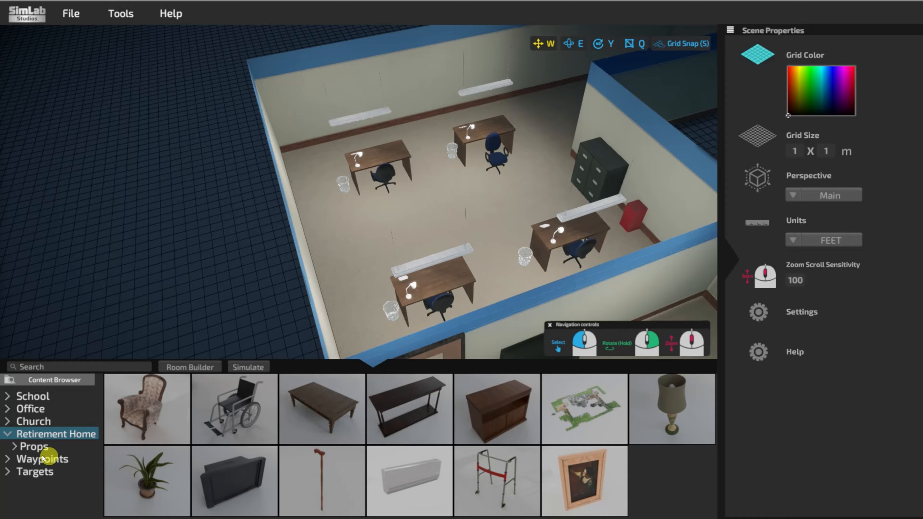
pyautogui.click(5, 434)
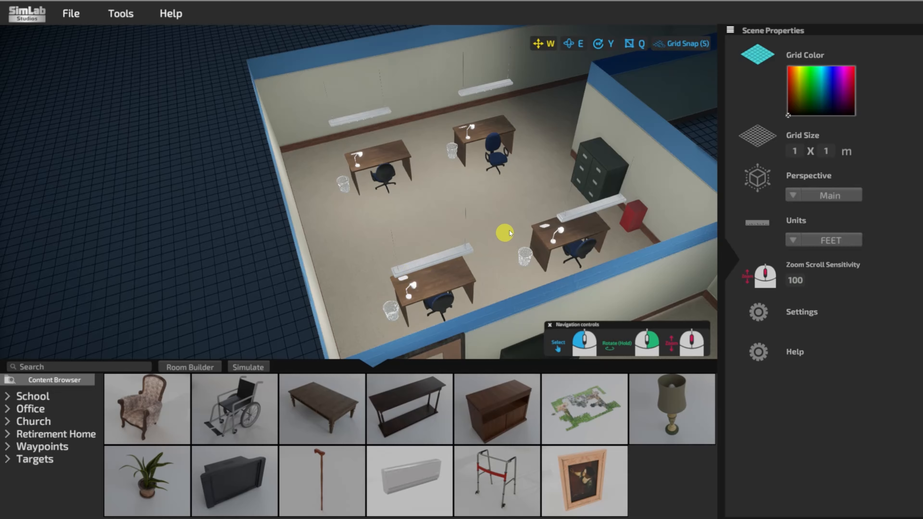
# Examine the whole furnished layout from several angles, including the desk room, the long room and the connecting wings.
pyautogui.scroll(-10, 510, 233)
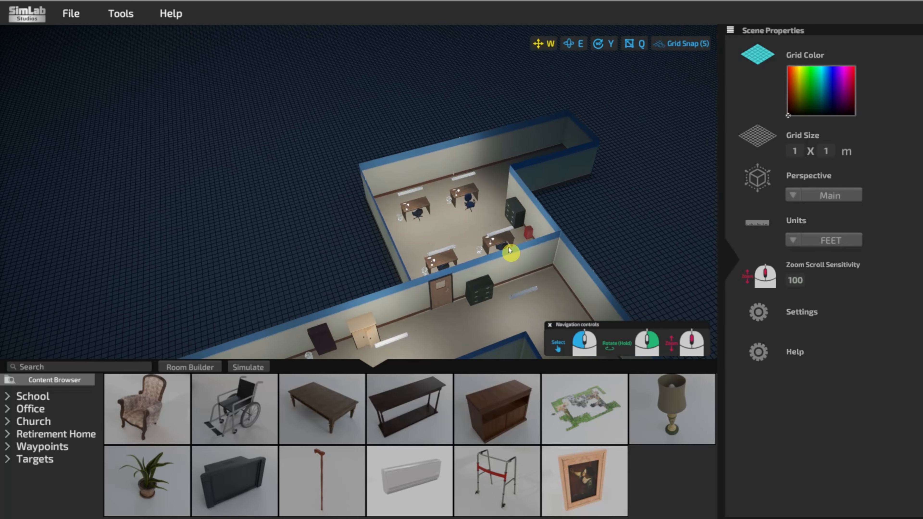
pyautogui.moveTo(508, 247); pyautogui.dragTo(508, 210, button='middle')
pyautogui.scroll(-5, 419, 246)
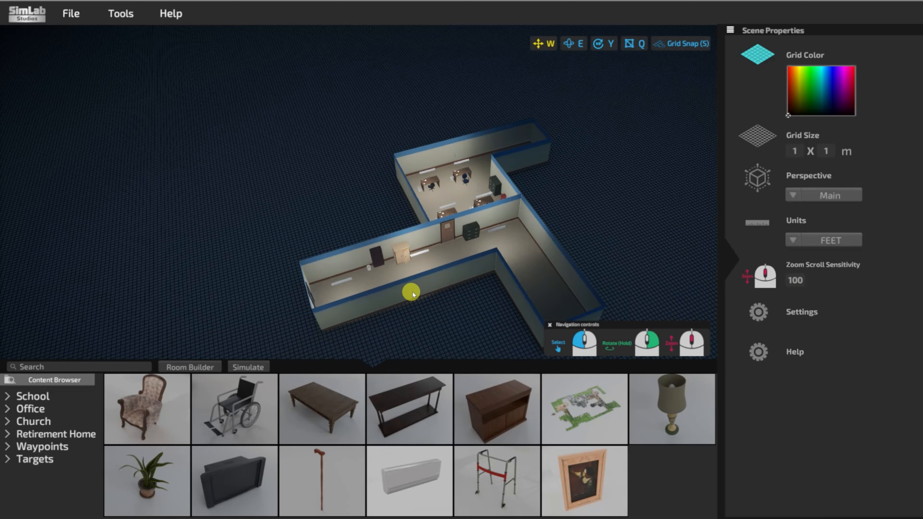
pyautogui.moveTo(413, 292)
pyautogui.mouseDown(button='right')
pyautogui.moveTo(436, 299)
pyautogui.moveTo(407, 295)
pyautogui.mouseUp(button='right')
pyautogui.moveTo(408, 294); pyautogui.dragTo(488, 246, button='middle')
pyautogui.scroll(-4, 468, 227)
pyautogui.scroll(5, 468, 226)
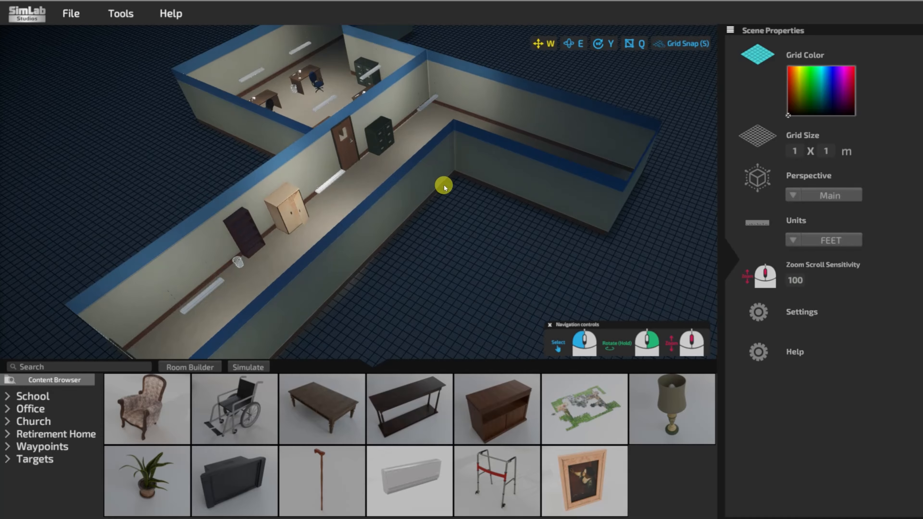
pyautogui.moveTo(444, 184); pyautogui.dragTo(482, 263, button='middle')
pyautogui.moveTo(532, 262); pyautogui.dragTo(495, 211, button='right')
pyautogui.scroll(-6, 396, 243)
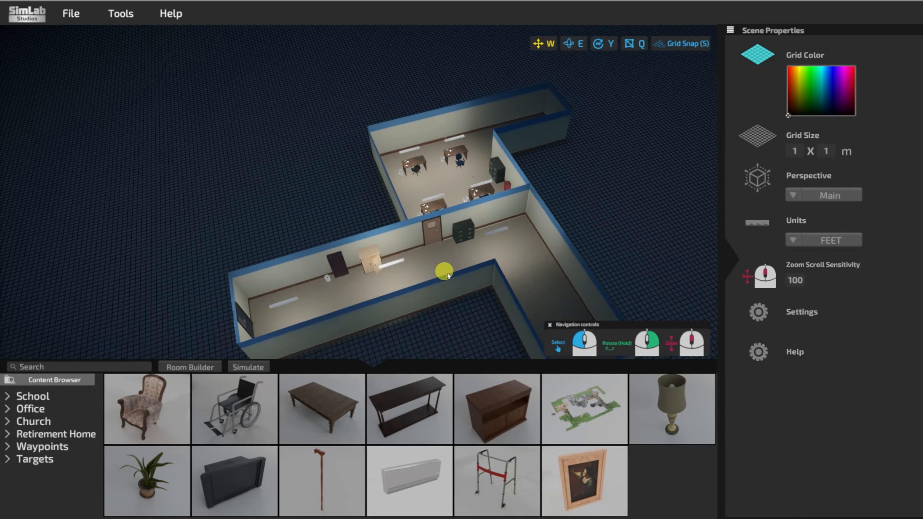